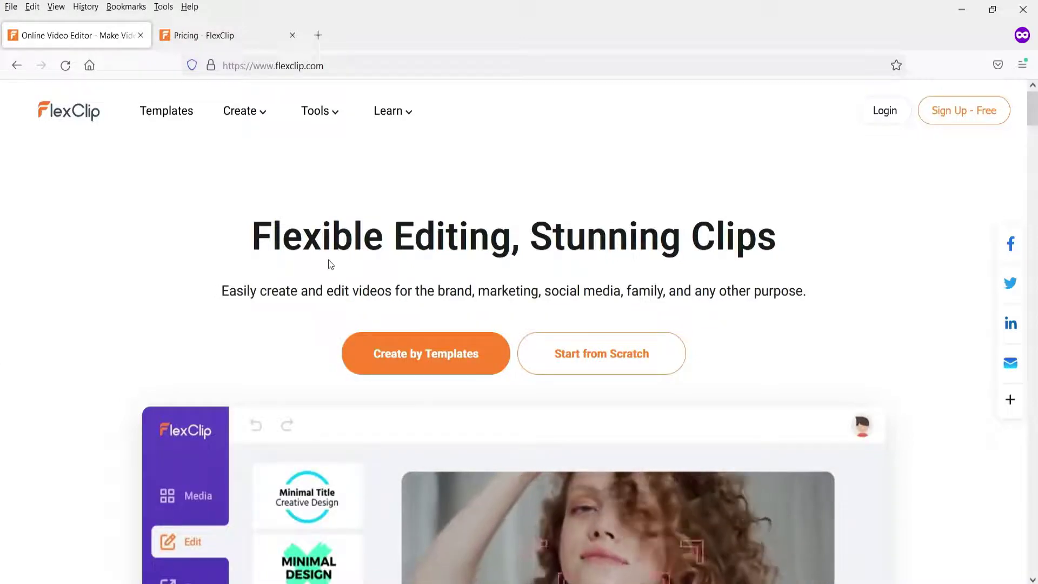
Examine the FlexClip home page, including its create, tools and learn options and the sections on templates, stock assets and video tools.
{"action": "mouse_move", "coordinate": [259, 119]}
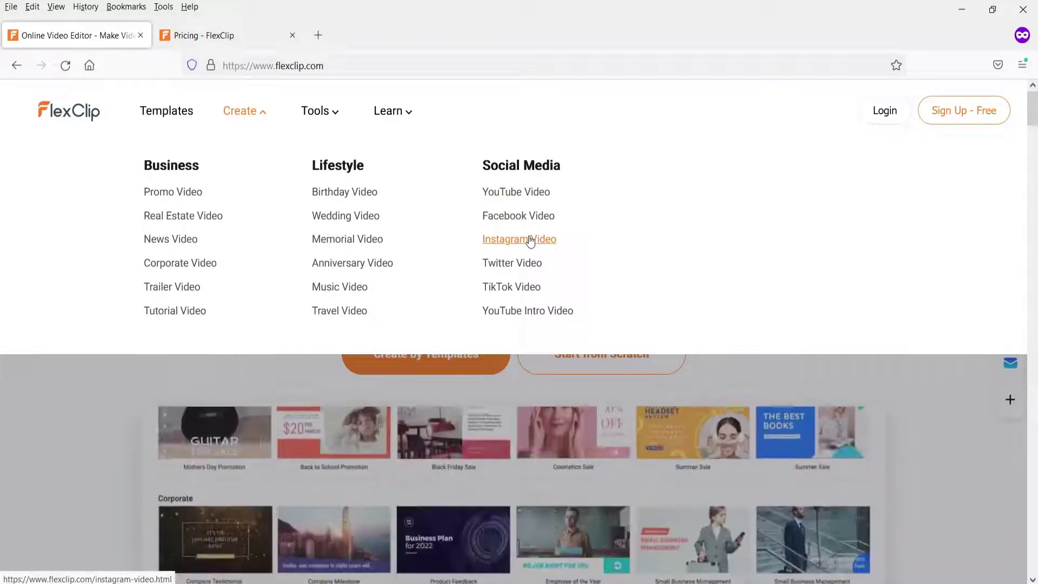
{"action": "mouse_move", "coordinate": [323, 122]}
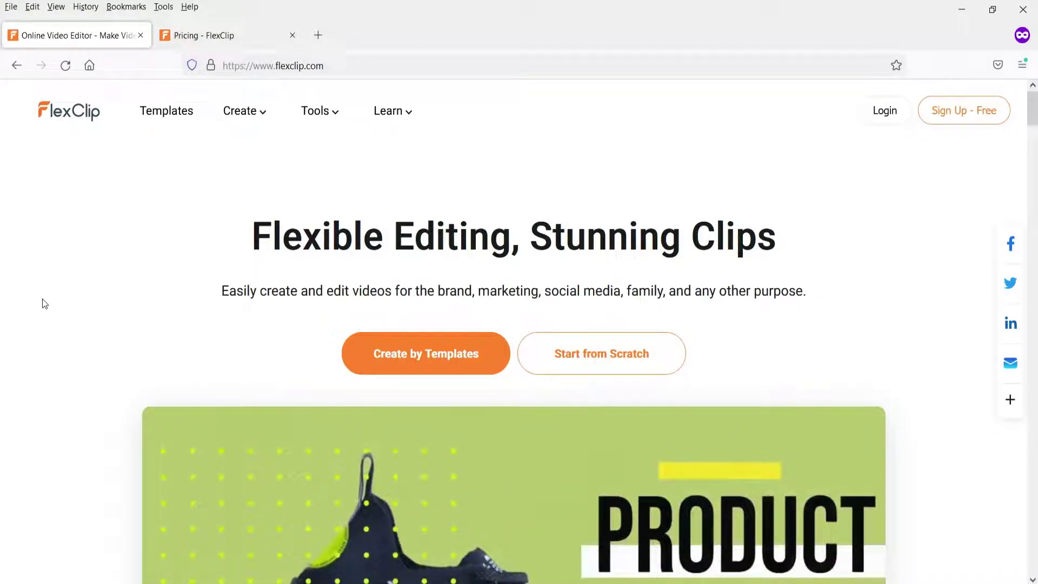
{"action": "scroll", "coordinate": [57, 293], "scroll_direction": "down", "scroll_amount": 10}
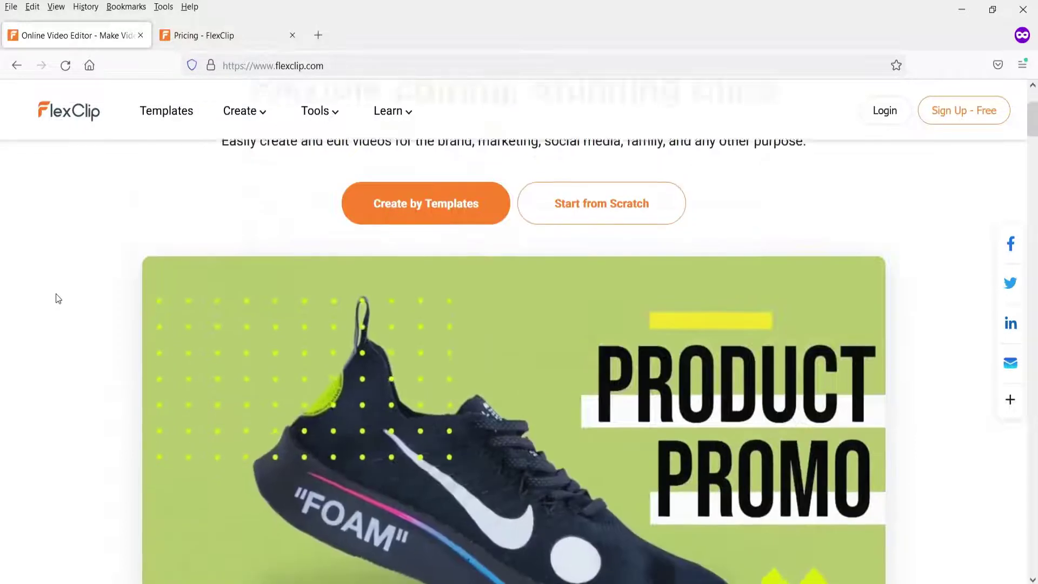
{"action": "scroll", "coordinate": [34, 303], "scroll_direction": "down", "scroll_amount": 10}
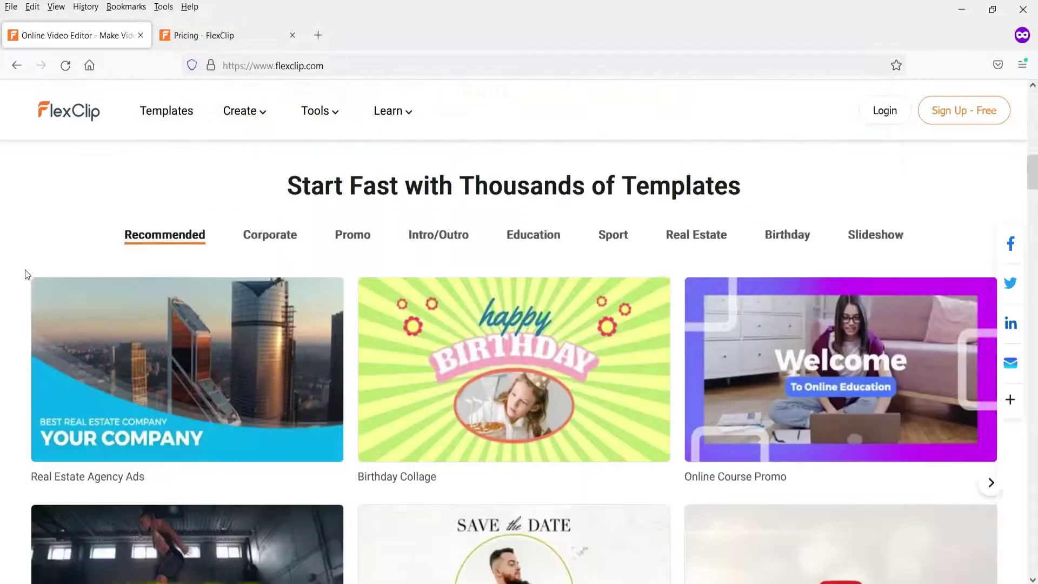
{"action": "scroll", "coordinate": [2, 268], "scroll_direction": "down", "scroll_amount": 4}
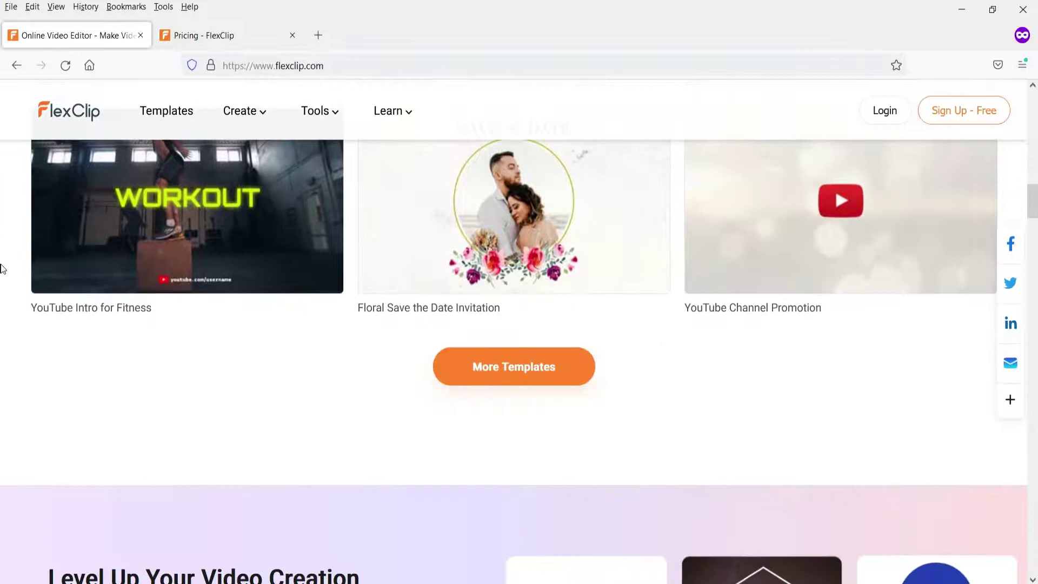
{"action": "scroll", "coordinate": [2, 269], "scroll_direction": "down", "scroll_amount": 8}
{"action": "scroll", "coordinate": [2, 267], "scroll_direction": "down", "scroll_amount": 8}
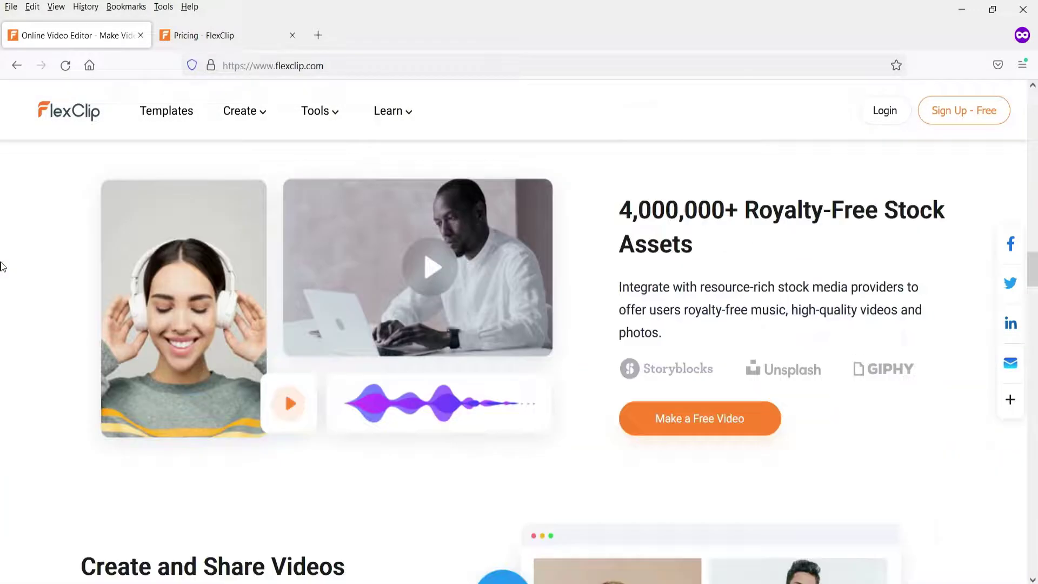
{"action": "scroll", "coordinate": [1, 267], "scroll_direction": "down", "scroll_amount": 14}
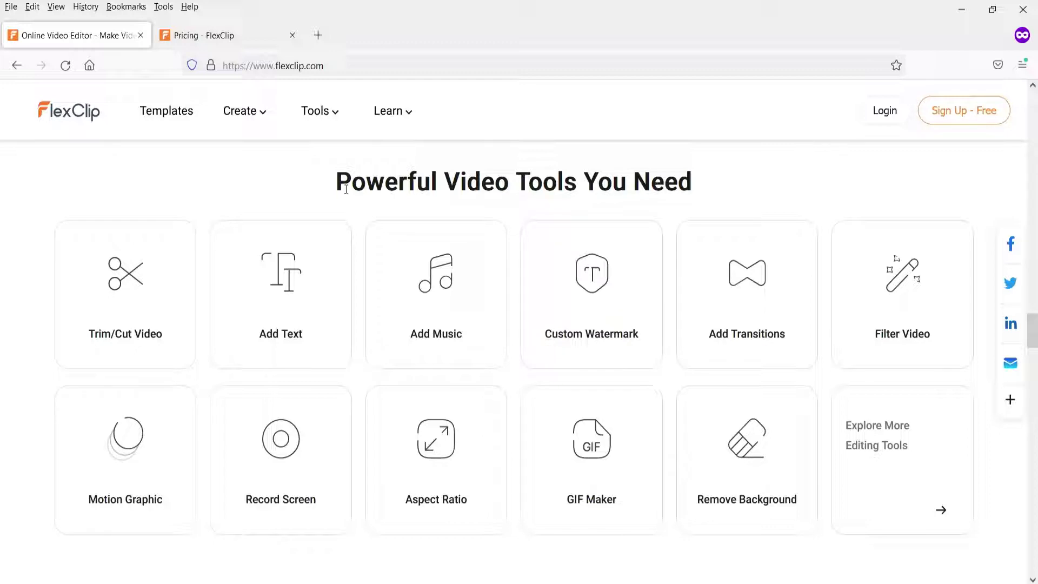
{"action": "key", "text": "Home"}
{"action": "mouse_move", "coordinate": [394, 118]}
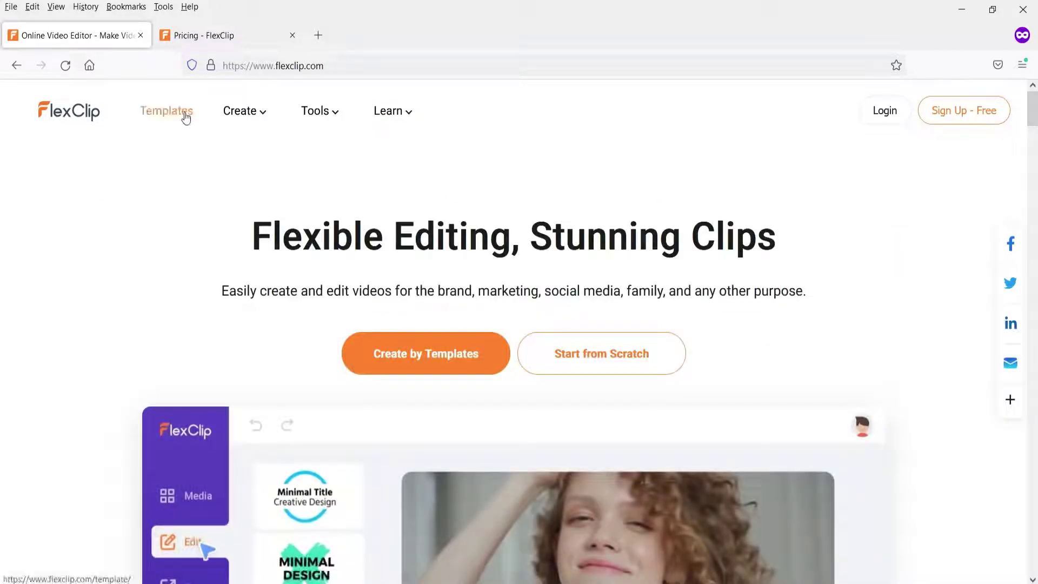
Open the video template library and browse its categories down to the Social Media templates.
{"action": "left_click", "coordinate": [186, 117]}
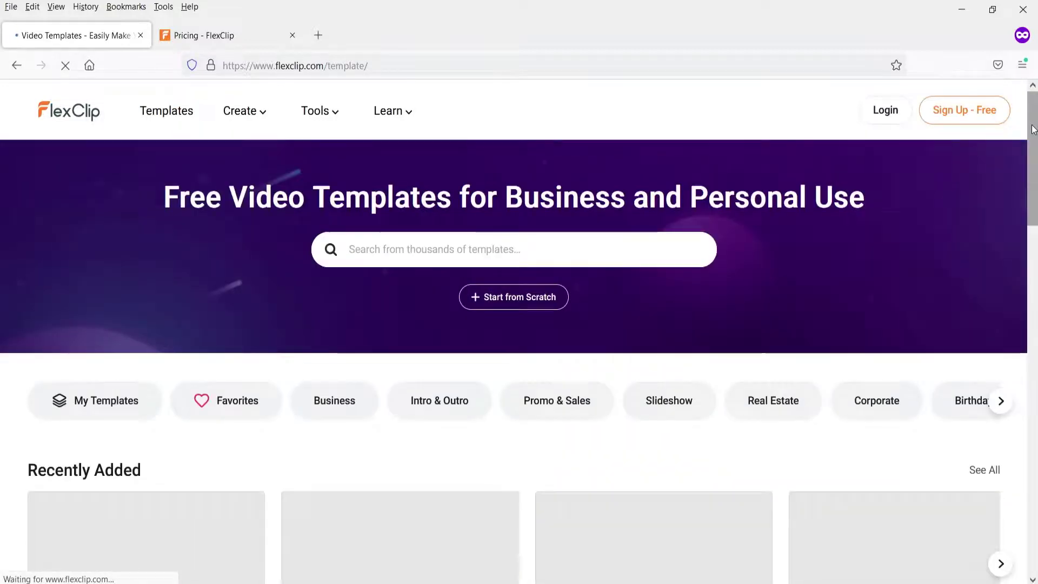
{"action": "scroll", "coordinate": [595, 195], "scroll_direction": "down", "scroll_amount": 15}
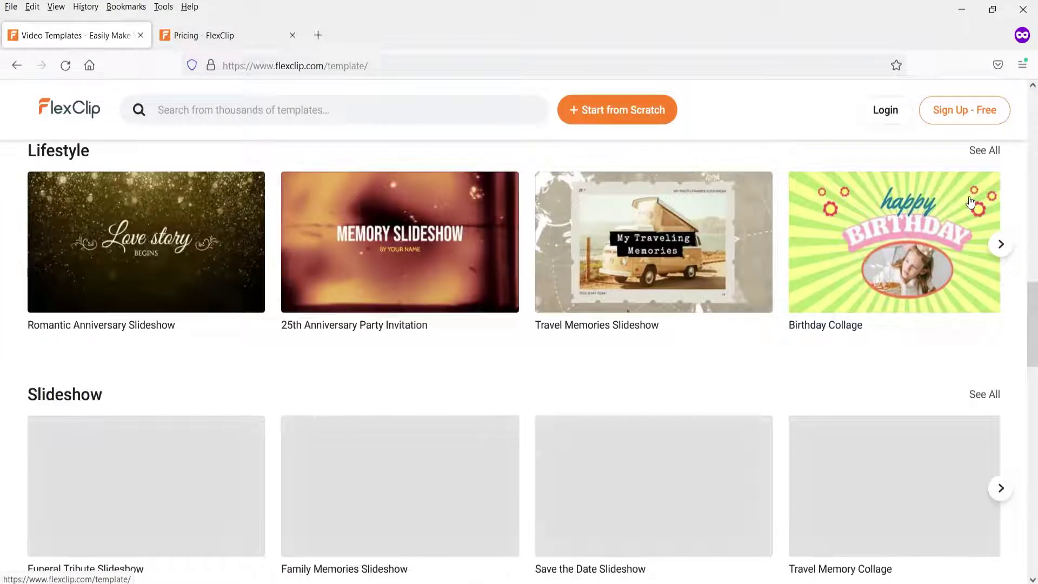
{"action": "mouse_move", "coordinate": [970, 201]}
{"action": "scroll", "coordinate": [8, 203], "scroll_direction": "down", "scroll_amount": 5}
{"action": "scroll", "coordinate": [34, 360], "scroll_direction": "down", "scroll_amount": 8}
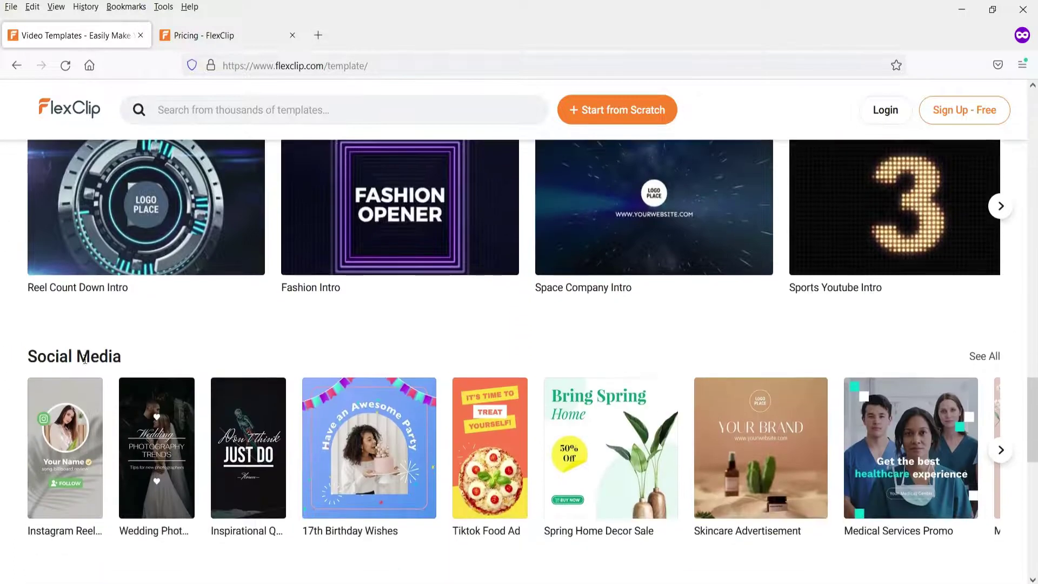
{"action": "mouse_move", "coordinate": [72, 358]}
{"action": "scroll", "coordinate": [72, 358], "scroll_direction": "down", "scroll_amount": 1}
{"action": "scroll", "coordinate": [44, 314], "scroll_direction": "up", "scroll_amount": 2}
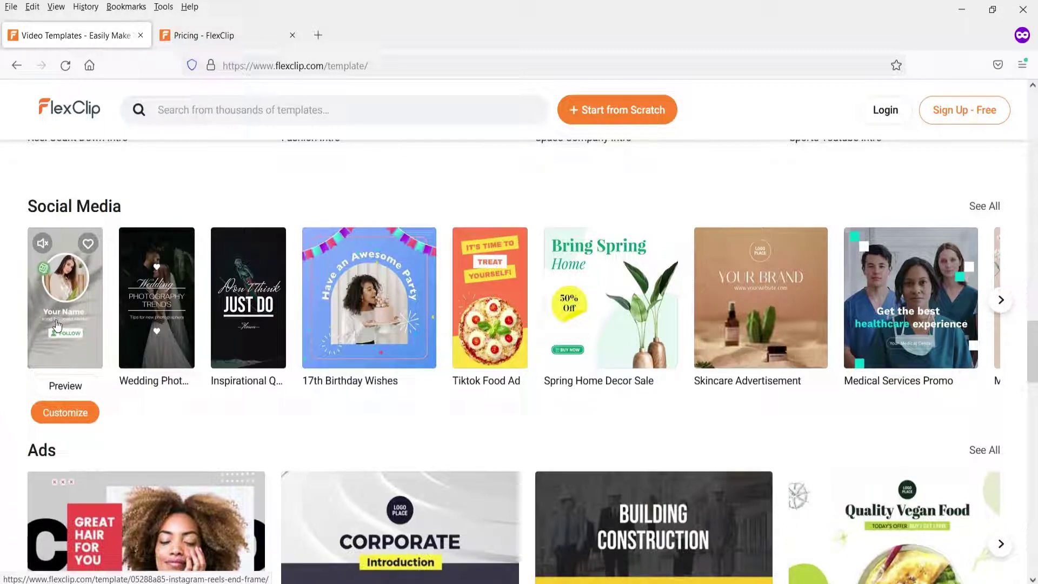
Preview the Instagram Reels End Frame template, close it and look through more Social Media templates.
{"action": "left_click", "coordinate": [65, 385]}
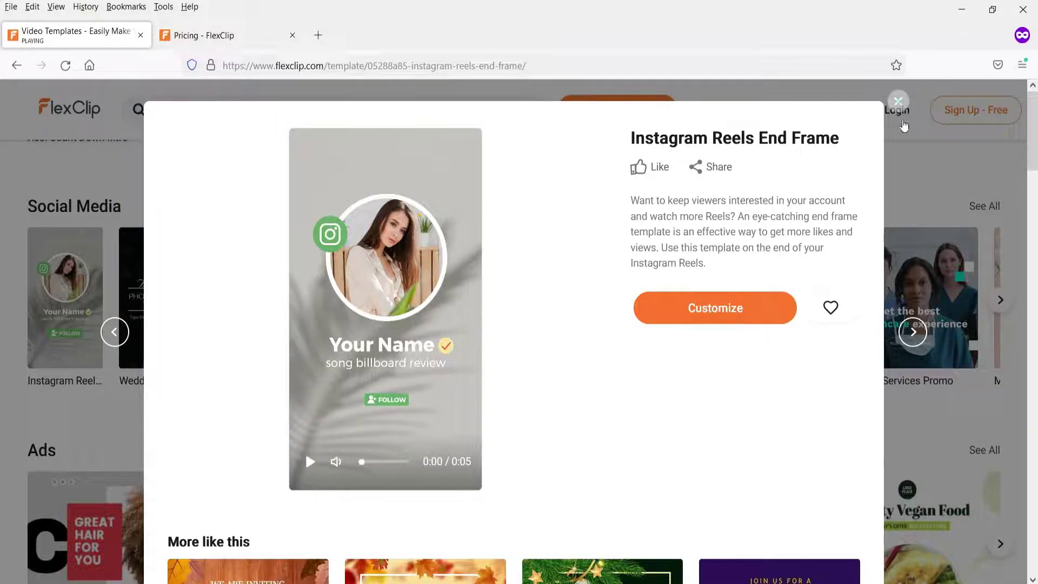
{"action": "left_click", "coordinate": [898, 103]}
{"action": "left_click", "coordinate": [1001, 300]}
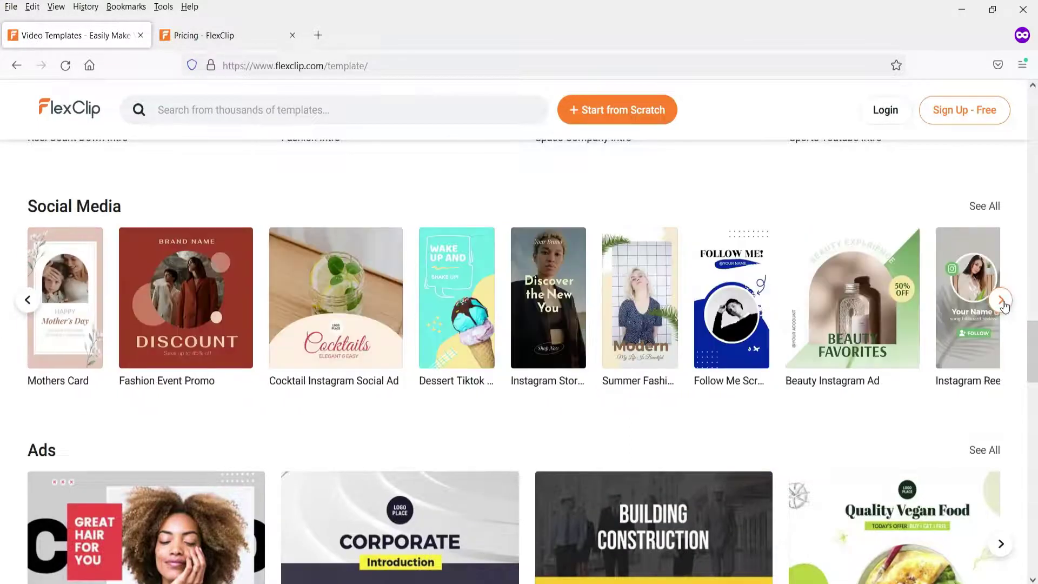
{"action": "scroll", "coordinate": [149, 315], "scroll_direction": "up", "scroll_amount": 3}
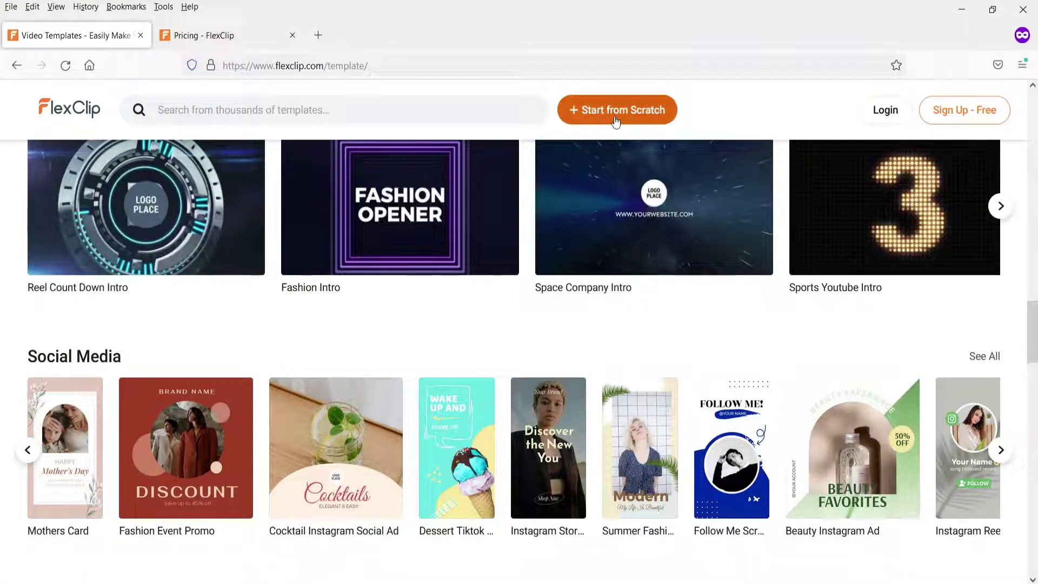
{"action": "mouse_move", "coordinate": [620, 286]}
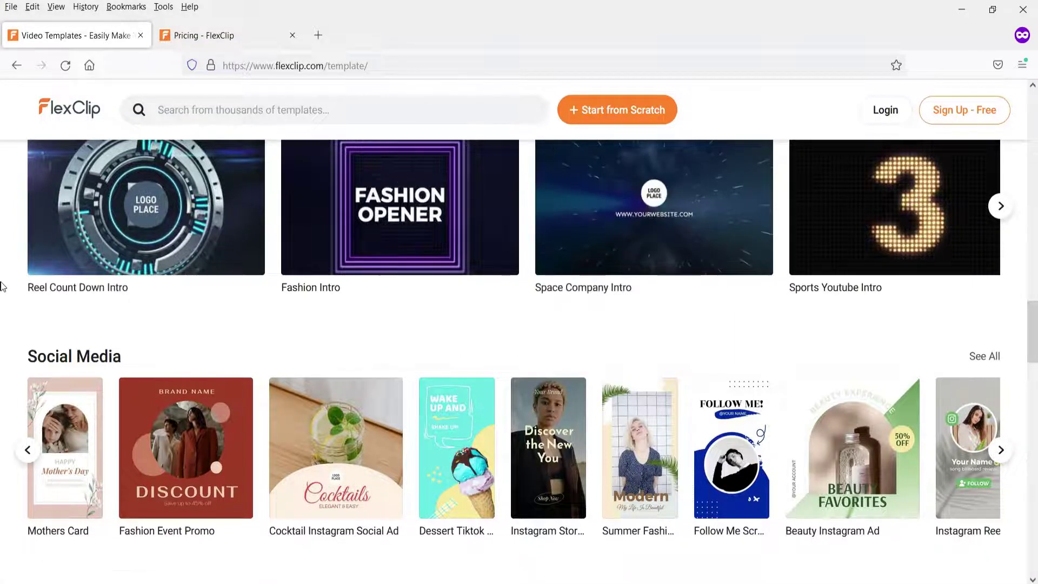
{"action": "scroll", "coordinate": [3, 287], "scroll_direction": "down", "scroll_amount": 5}
{"action": "key", "text": "Home"}
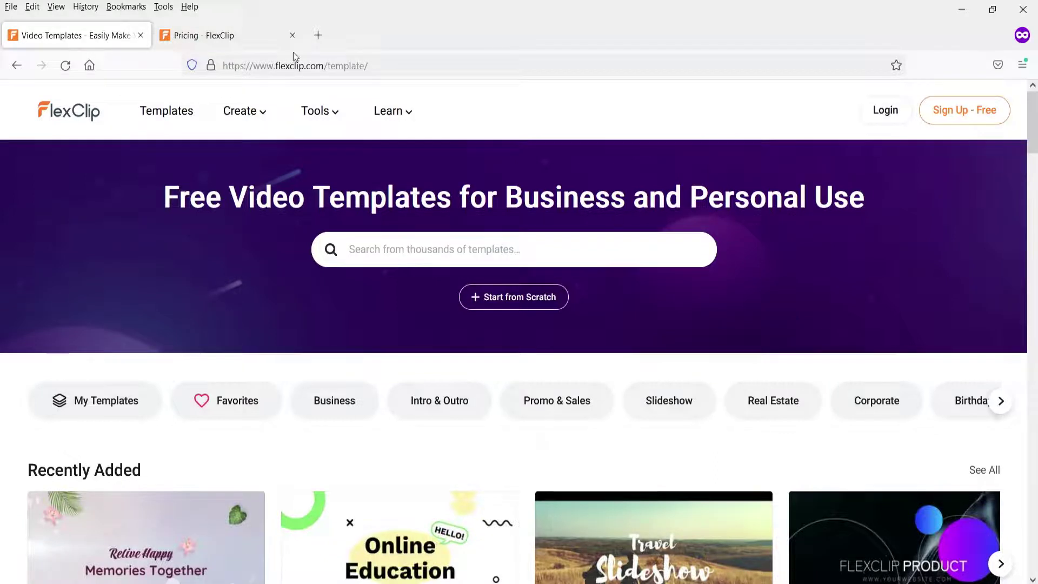
Compare the Free, Basic, Plus and Business plans on the already open pricing page.
{"action": "left_click", "coordinate": [234, 34]}
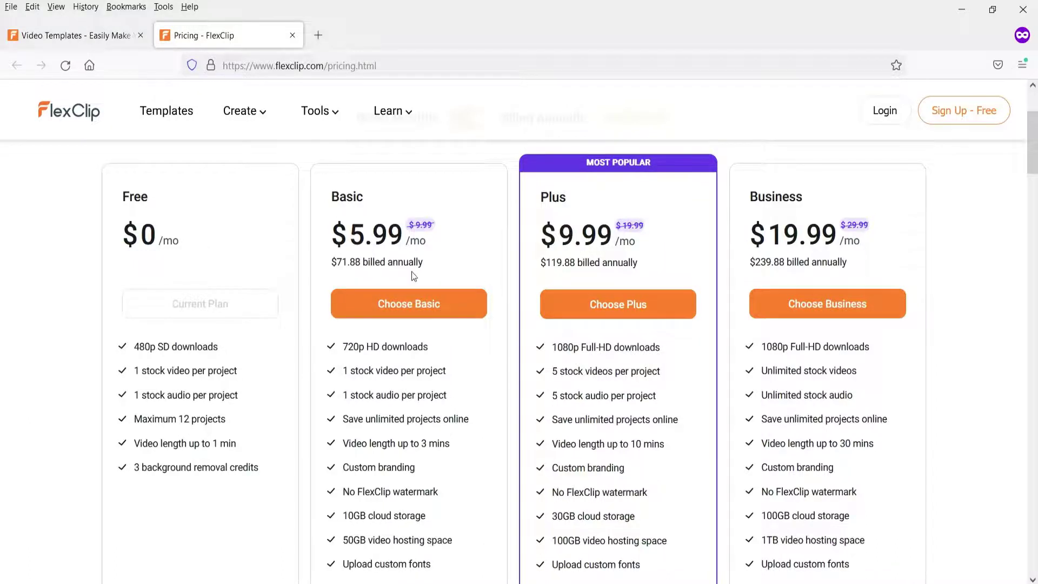
{"action": "scroll", "coordinate": [389, 296], "scroll_direction": "down", "scroll_amount": 3}
{"action": "scroll", "coordinate": [449, 404], "scroll_direction": "up", "scroll_amount": 3}
{"action": "mouse_move", "coordinate": [262, 121]}
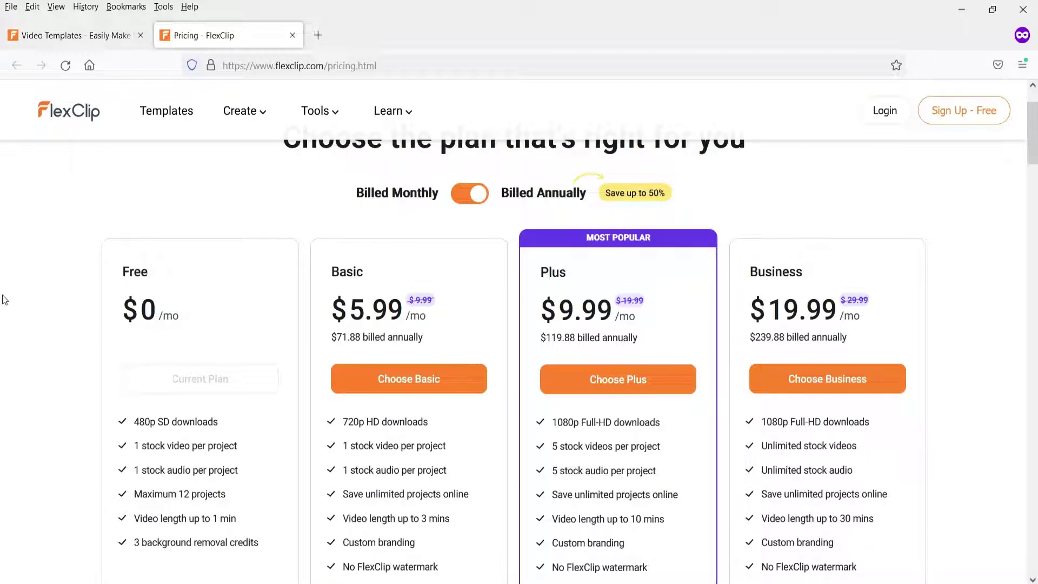
{"action": "scroll", "coordinate": [2, 295], "scroll_direction": "up", "scroll_amount": 2}
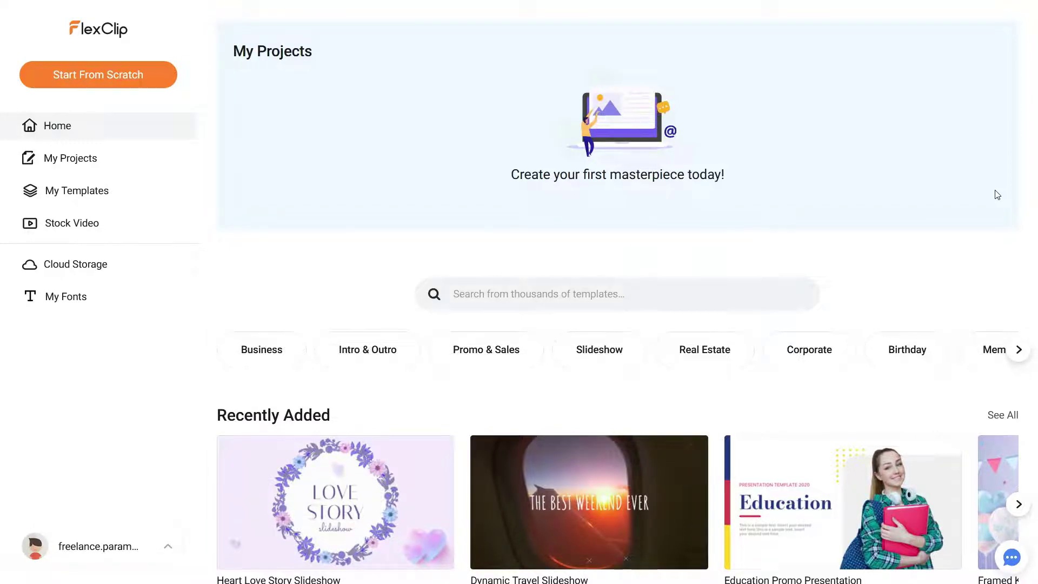
Browse the account's template categories down to Ads, play the Hair Salon Promotion preview, pause it and close it.
{"action": "key", "text": "alt+Tab"}
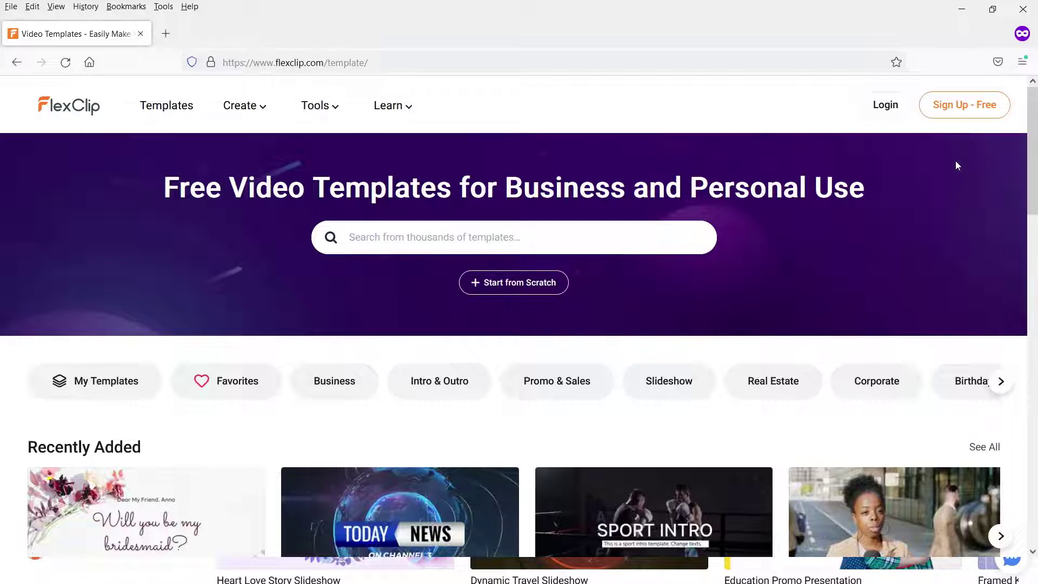
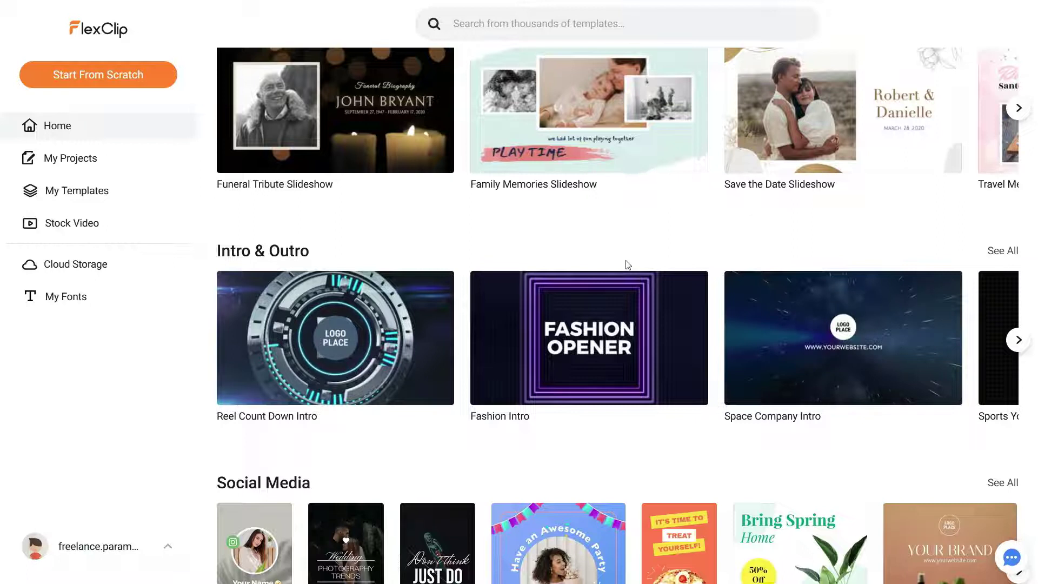
{"action": "scroll", "coordinate": [609, 252], "scroll_direction": "down", "scroll_amount": 9}
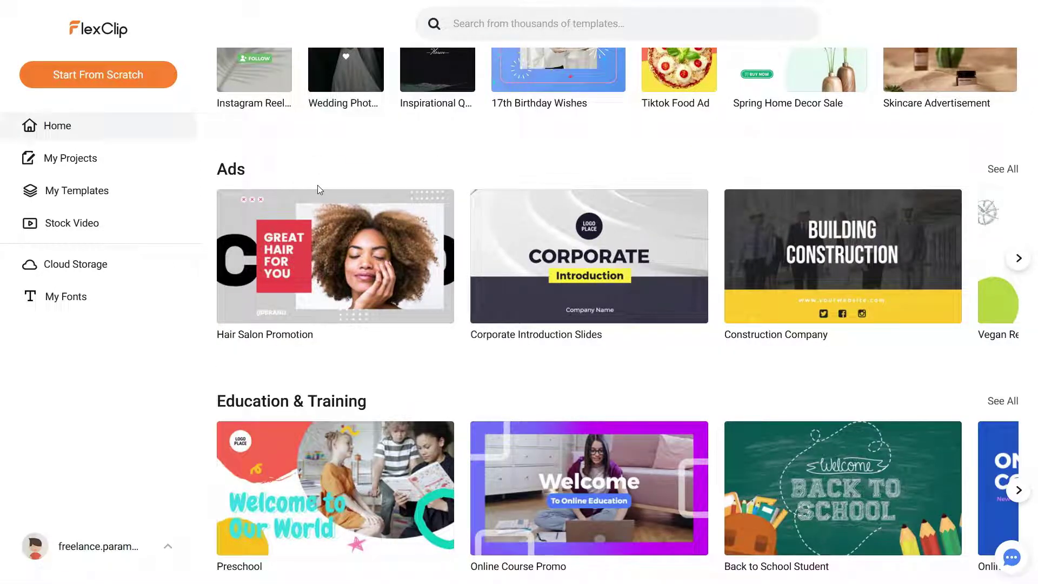
{"action": "mouse_move", "coordinate": [307, 342]}
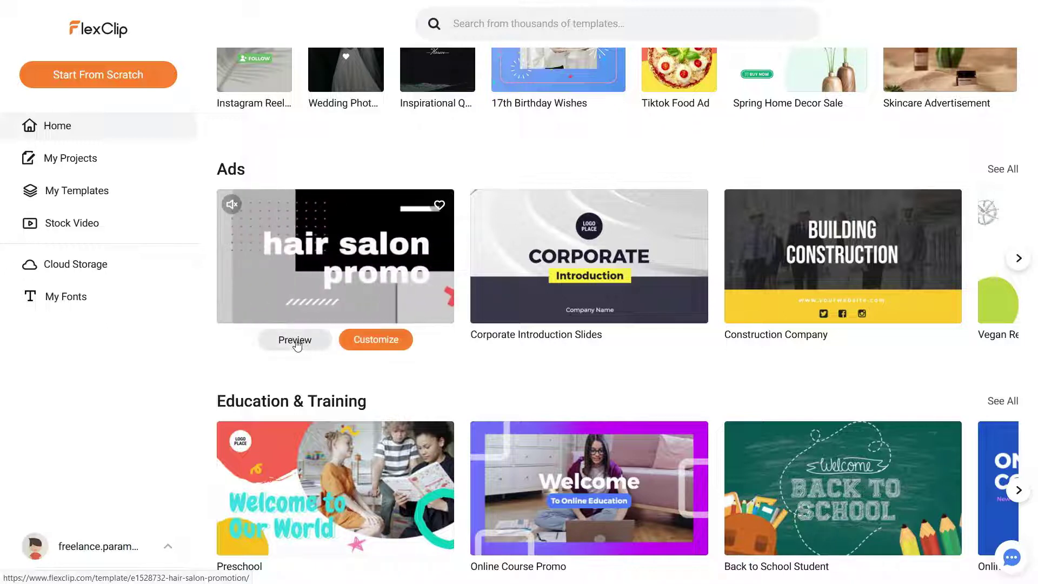
{"action": "left_click", "coordinate": [294, 339]}
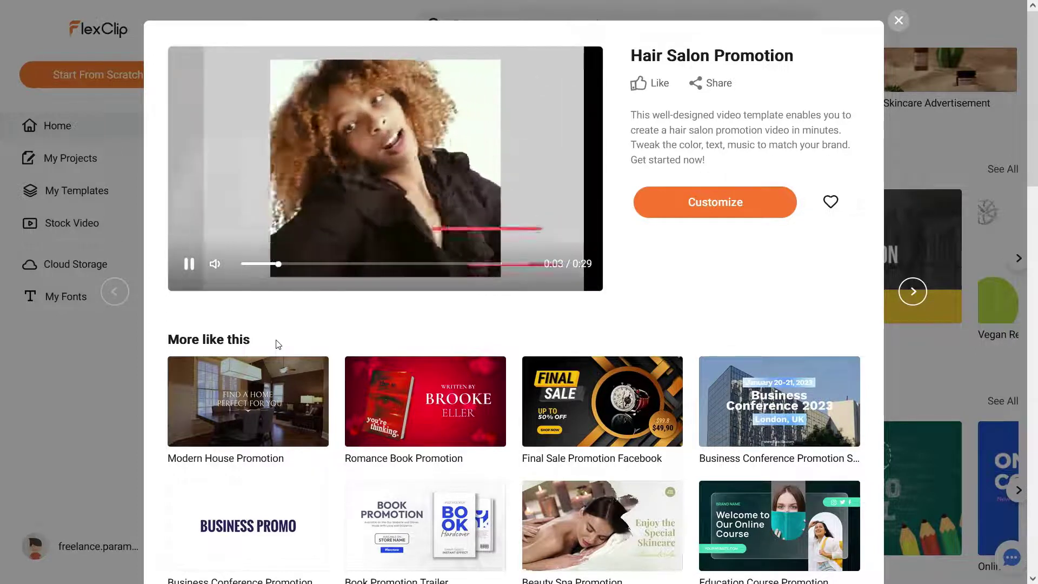
{"action": "left_click", "coordinate": [190, 263]}
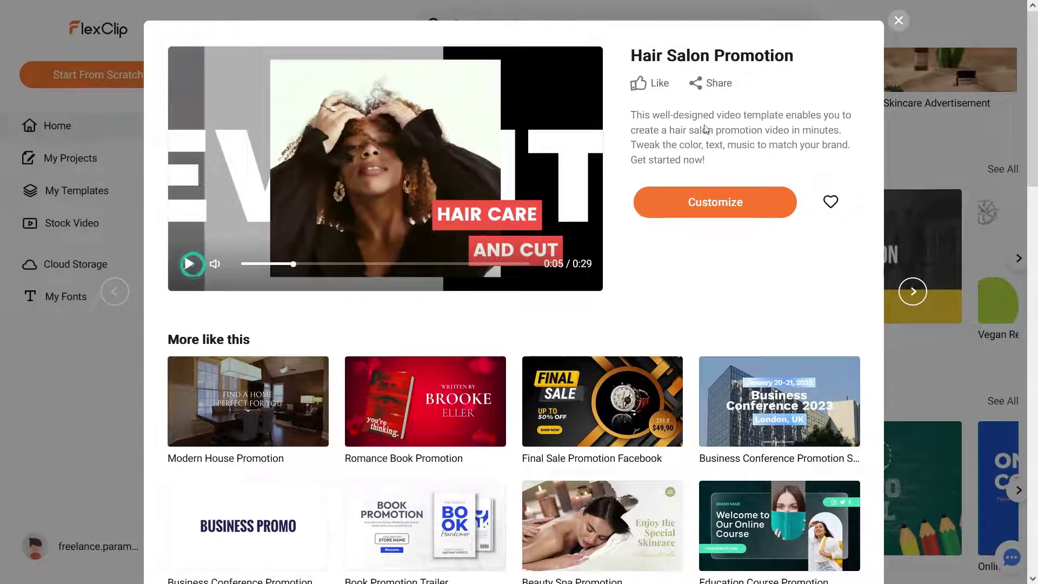
{"action": "left_click", "coordinate": [898, 20]}
{"action": "mouse_move", "coordinate": [681, 241]}
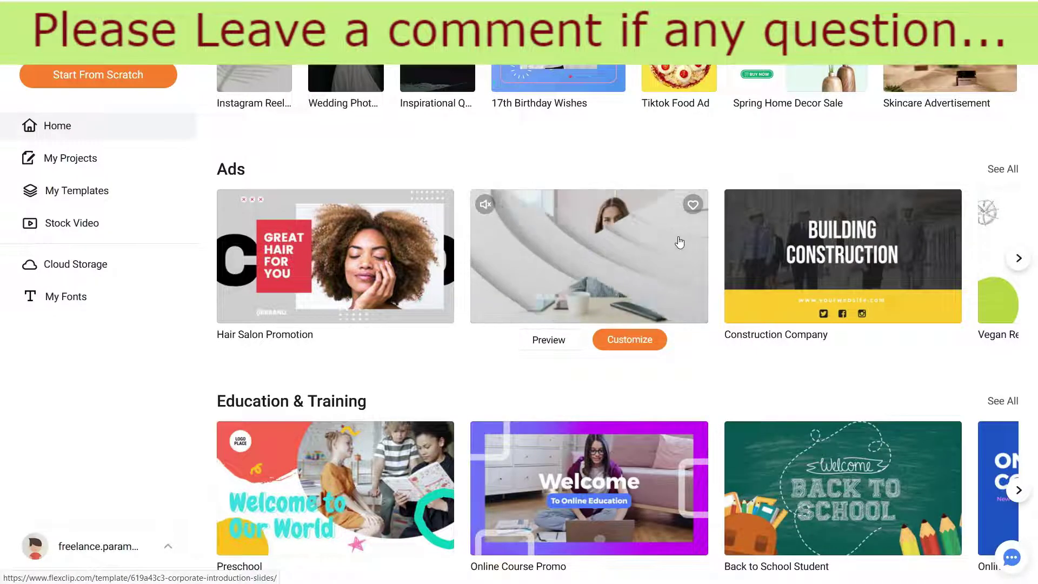
Preview the Travel Agency and Photo Blog templates in the Vertical category and close the preview.
{"action": "scroll", "coordinate": [364, 255], "scroll_direction": "down", "scroll_amount": 5}
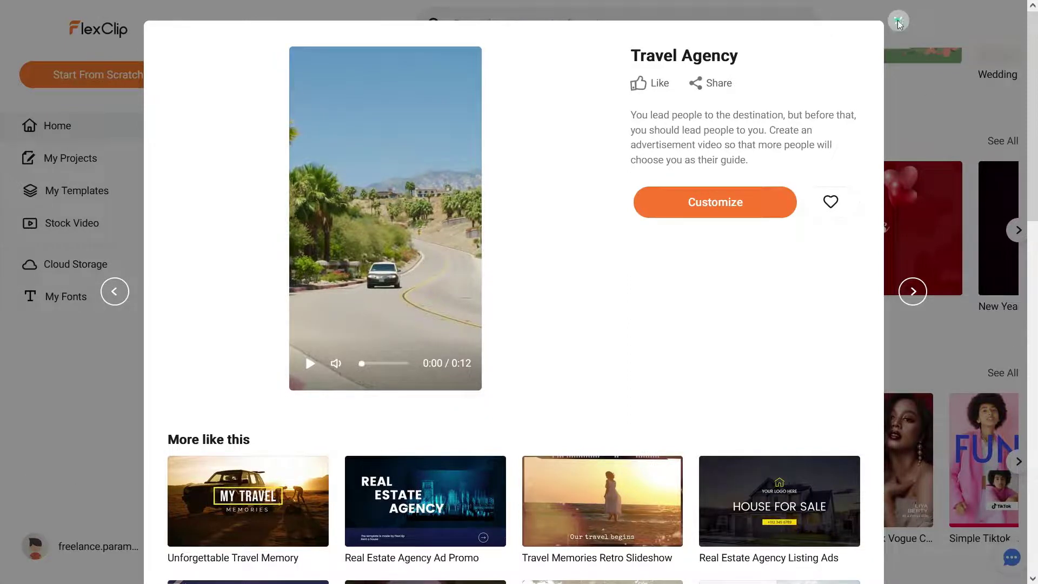
{"action": "key", "text": "Right"}
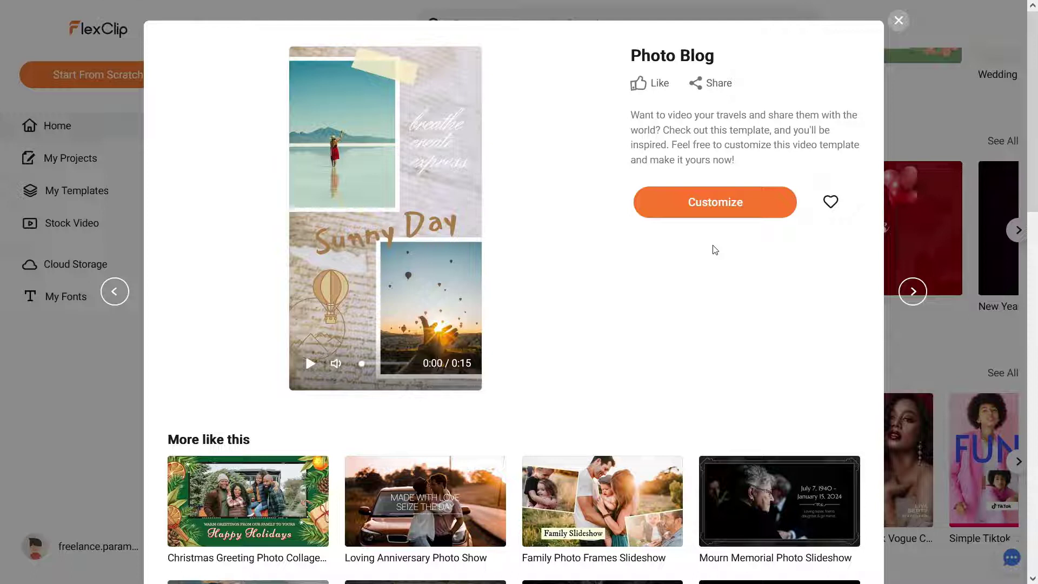
{"action": "key", "text": "Escape"}
{"action": "scroll", "coordinate": [81, 155], "scroll_direction": "up", "scroll_amount": 1}
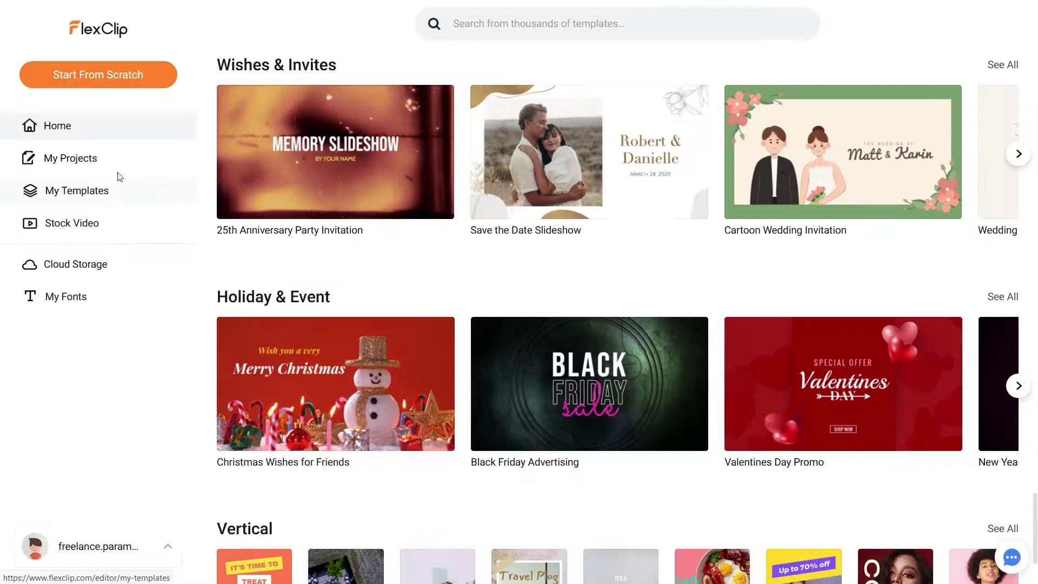
Start a new 16:9 project from scratch in Timeline Mode.
{"action": "left_click", "coordinate": [81, 78]}
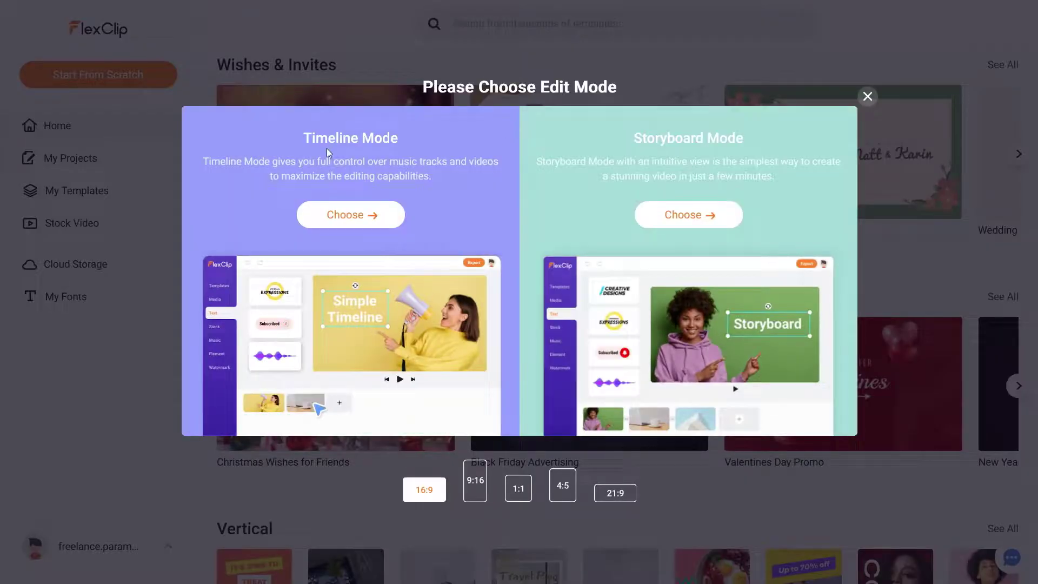
{"action": "left_click", "coordinate": [353, 215]}
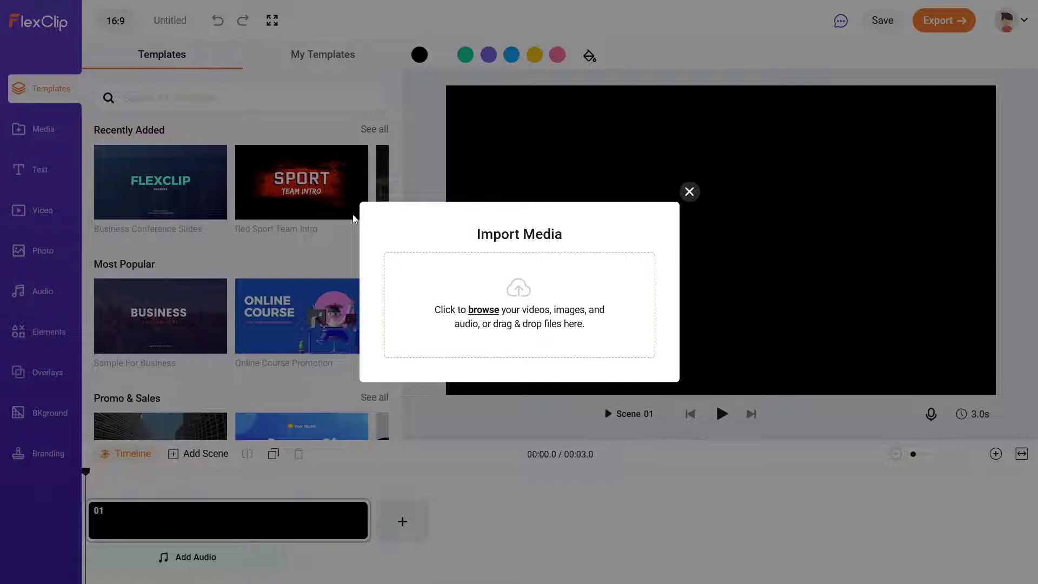
Import the photos travel-1 through travel-6 from the Desktop into the project's media.
{"action": "left_click", "coordinate": [490, 310]}
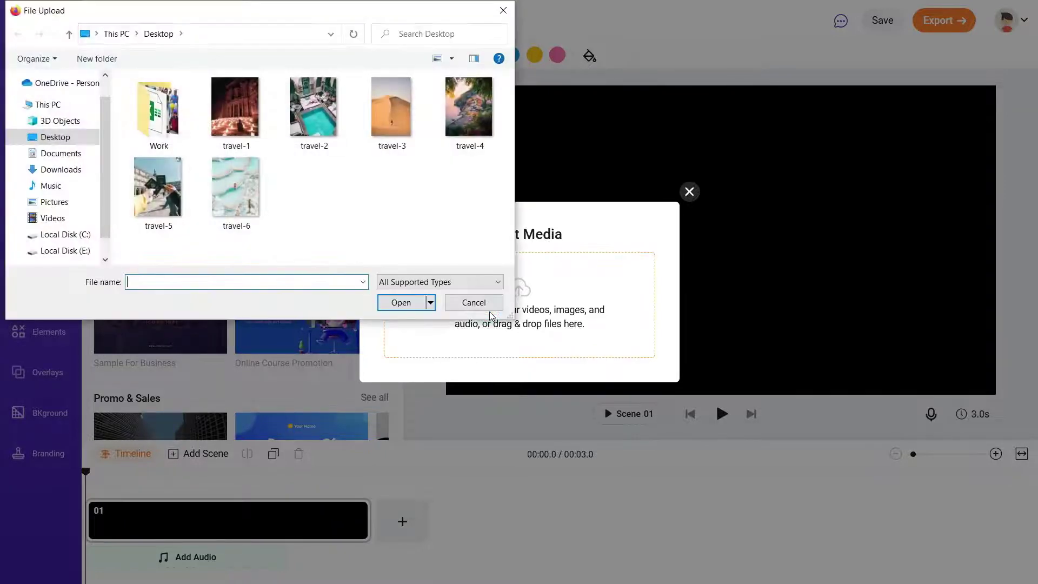
{"action": "left_click", "coordinate": [233, 120]}
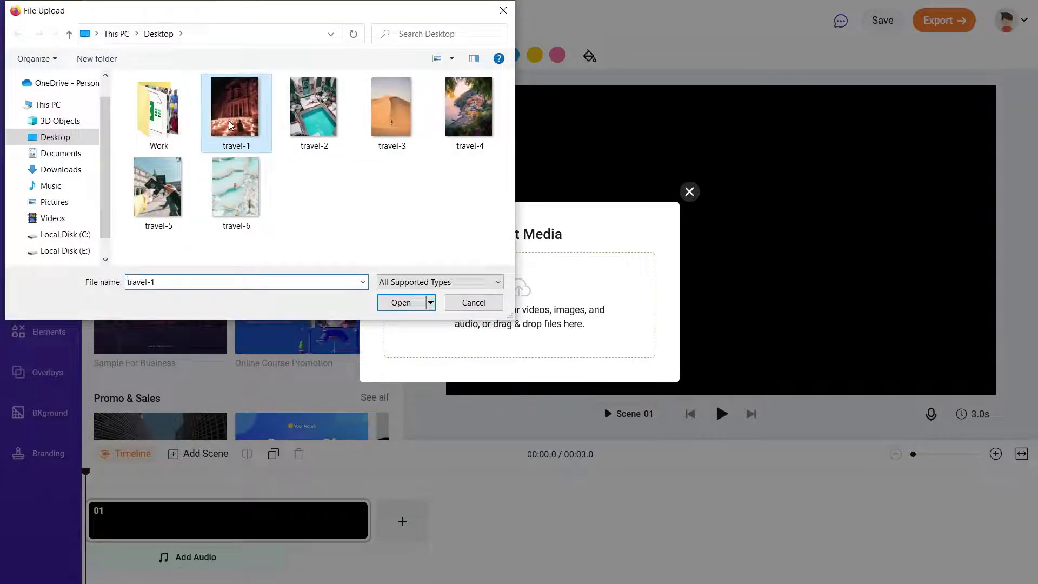
{"action": "left_click", "coordinate": [314, 121], "text": "ctrl"}
{"action": "left_click", "coordinate": [387, 122], "text": "ctrl"}
{"action": "left_click", "coordinate": [466, 119], "text": "ctrl"}
{"action": "left_click", "coordinate": [235, 187], "text": "ctrl"}
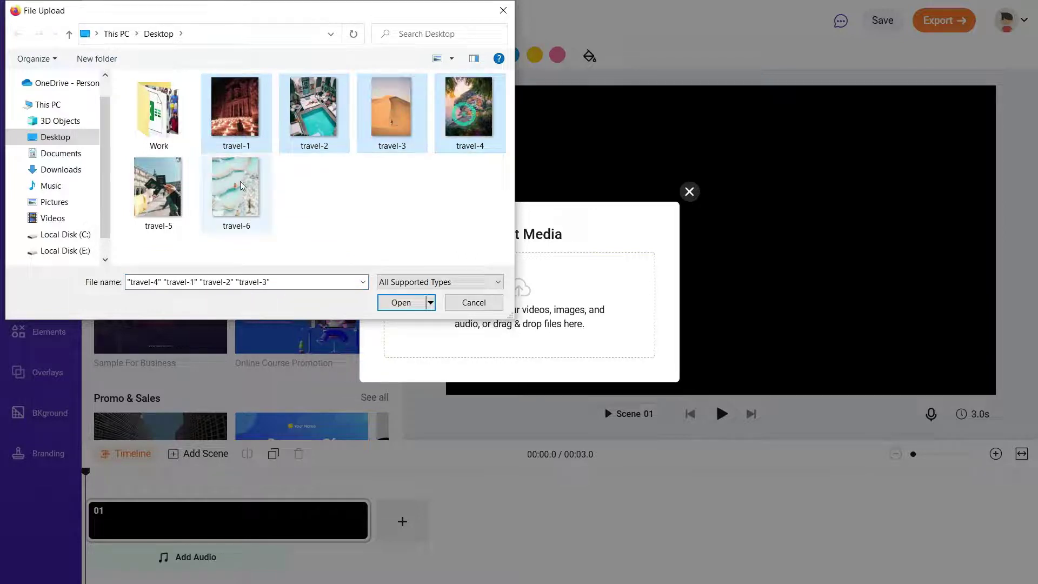
{"action": "left_click", "coordinate": [157, 186], "text": "ctrl"}
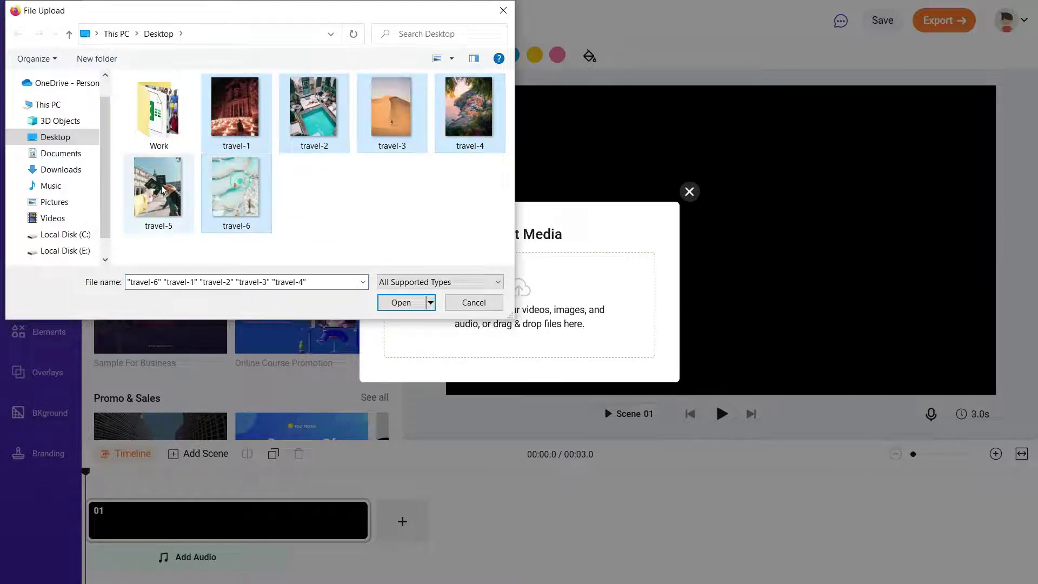
{"action": "left_click", "coordinate": [398, 302]}
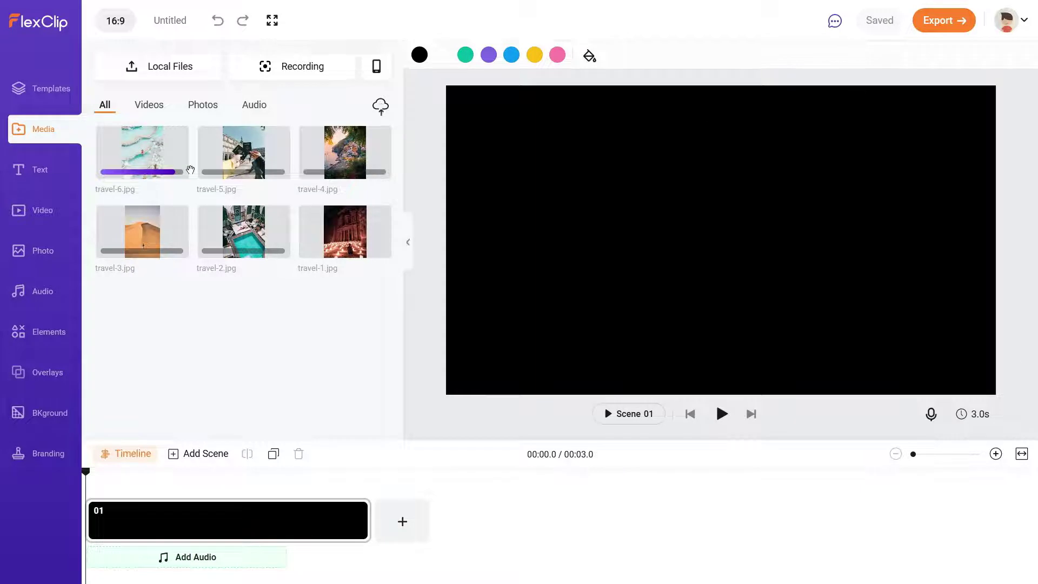
Change the project's aspect ratio to 9:16 and rename it travel-video.
{"action": "left_click", "coordinate": [111, 22]}
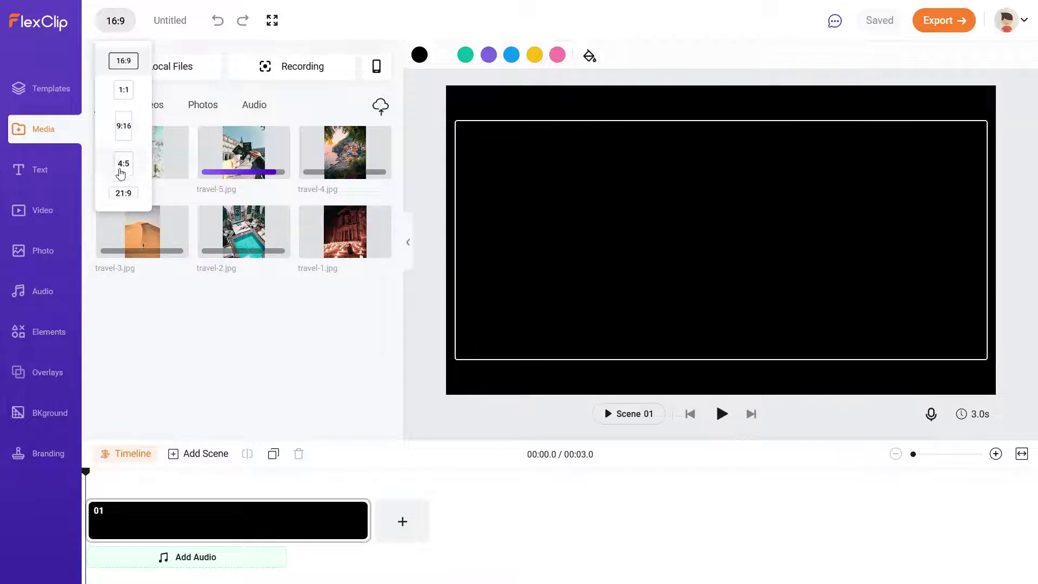
{"action": "left_click", "coordinate": [125, 130]}
{"action": "left_click", "coordinate": [169, 21]}
{"action": "type", "text": "tra"}
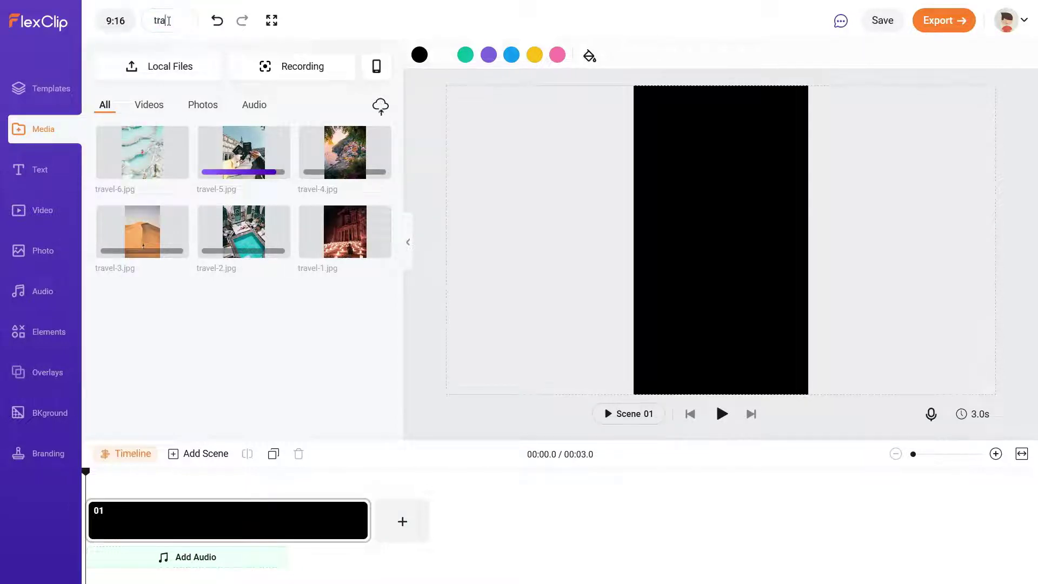
{"action": "type", "text": "vel-video"}
{"action": "key", "text": "Return"}
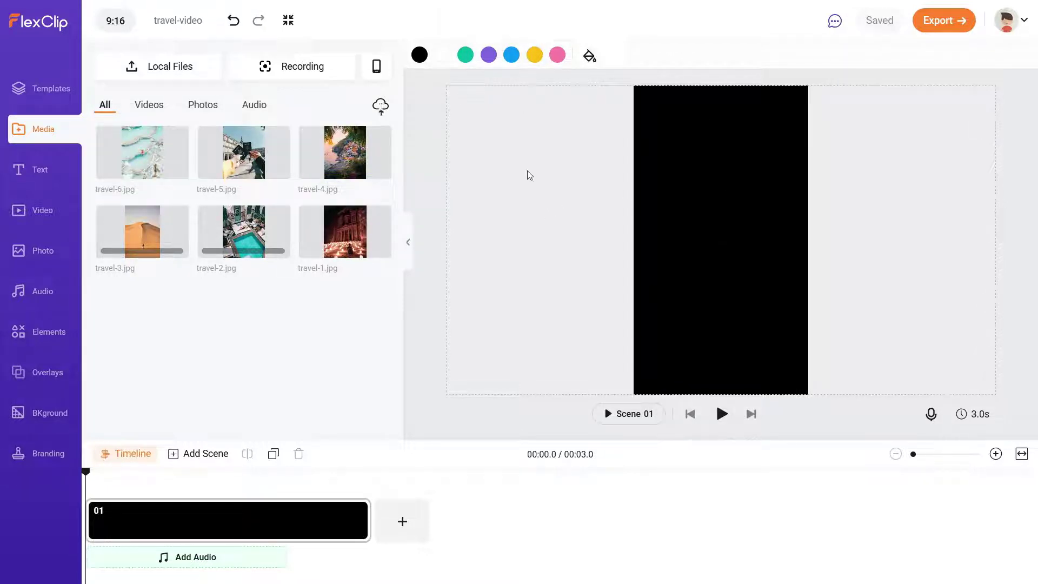
Add all six imported travel photos to the timeline as scenes, starting with travel-6, and return the playhead to the start.
{"action": "left_click", "coordinate": [138, 152]}
{"action": "left_click", "coordinate": [244, 152], "text": "ctrl"}
{"action": "left_click", "coordinate": [345, 152], "text": "ctrl"}
{"action": "left_click", "coordinate": [345, 216], "text": "ctrl"}
{"action": "left_click", "coordinate": [244, 231], "text": "ctrl"}
{"action": "left_click", "coordinate": [142, 231], "text": "ctrl"}
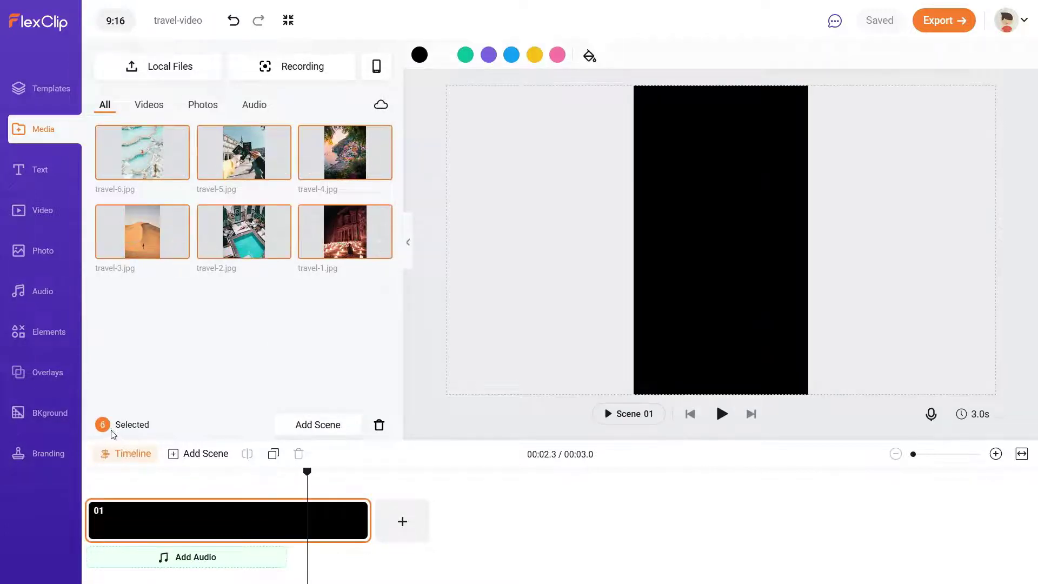
{"action": "left_click", "coordinate": [318, 425]}
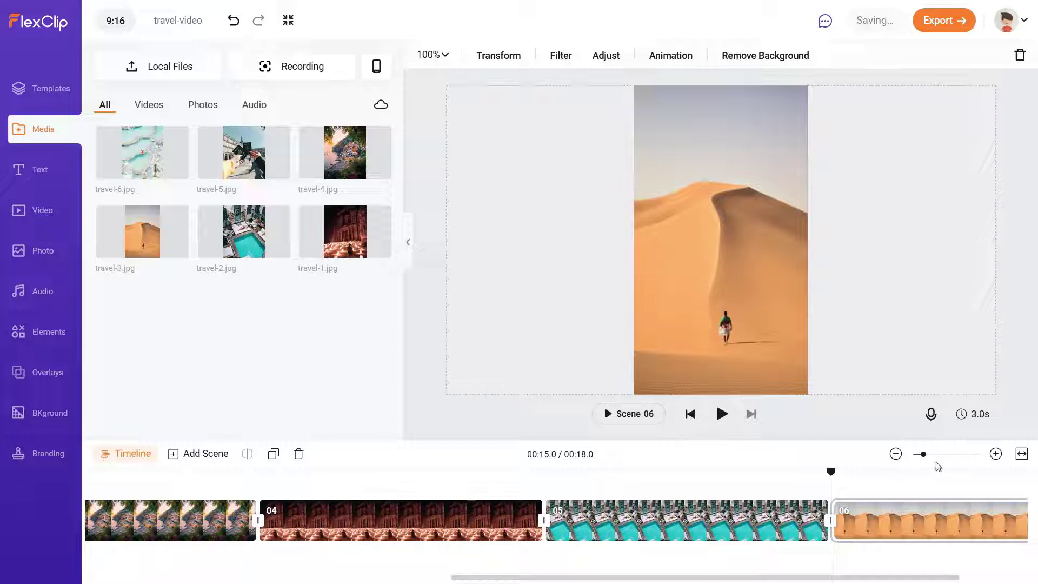
{"action": "left_click", "coordinate": [1022, 454]}
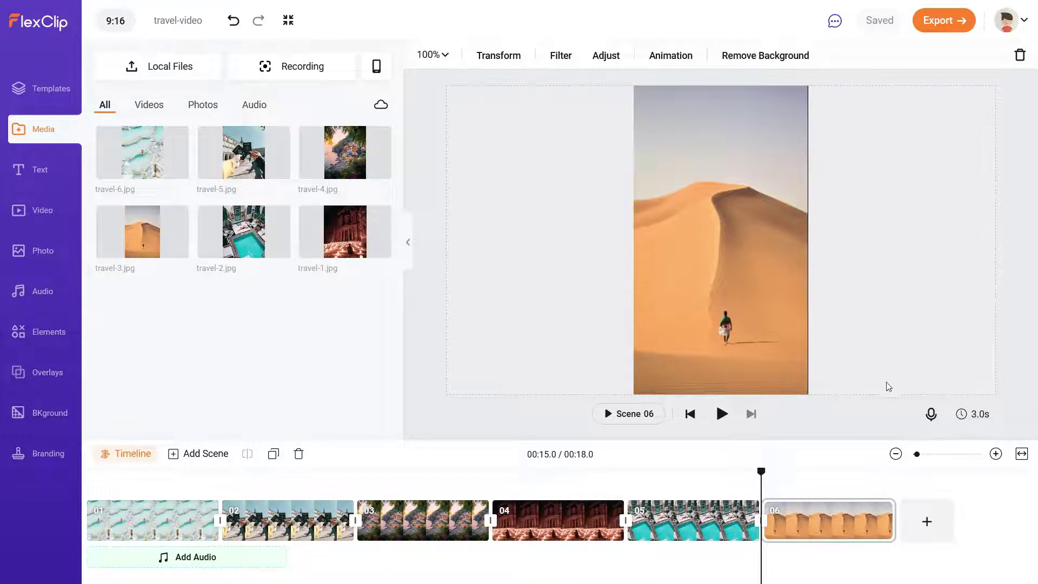
{"action": "left_click_drag", "start_coordinate": [761, 473], "coordinate": [84, 480]}
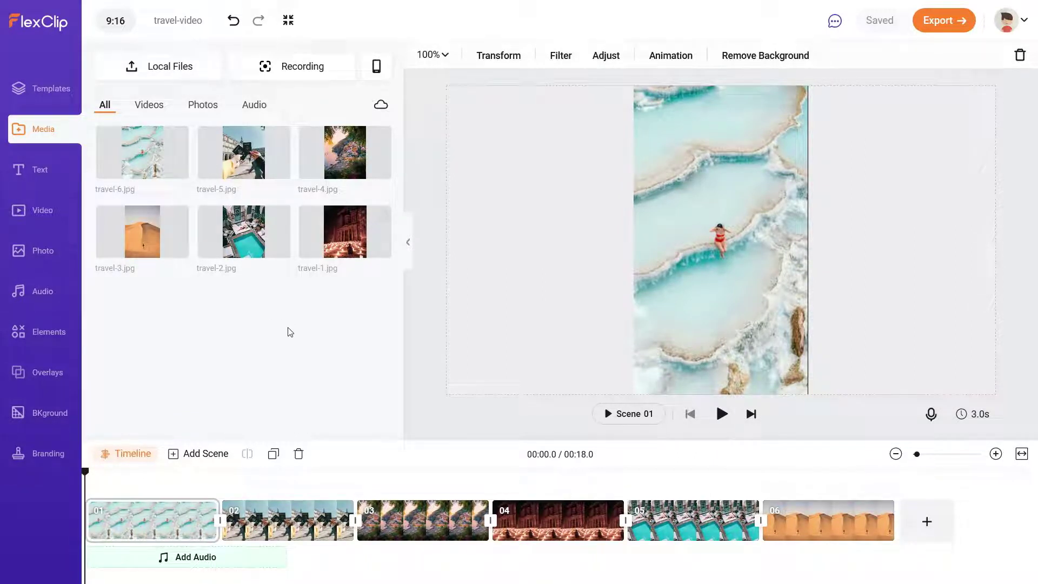
Search the stock videos for "travel" and add the 0:09 black suitcase clip as a scene.
{"action": "left_click", "coordinate": [40, 170]}
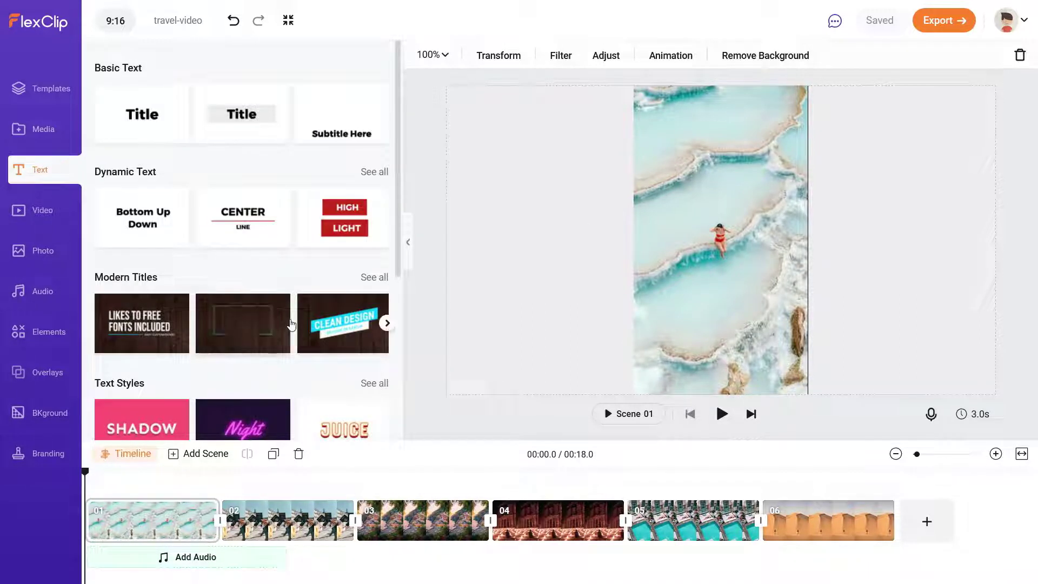
{"action": "left_click", "coordinate": [43, 212]}
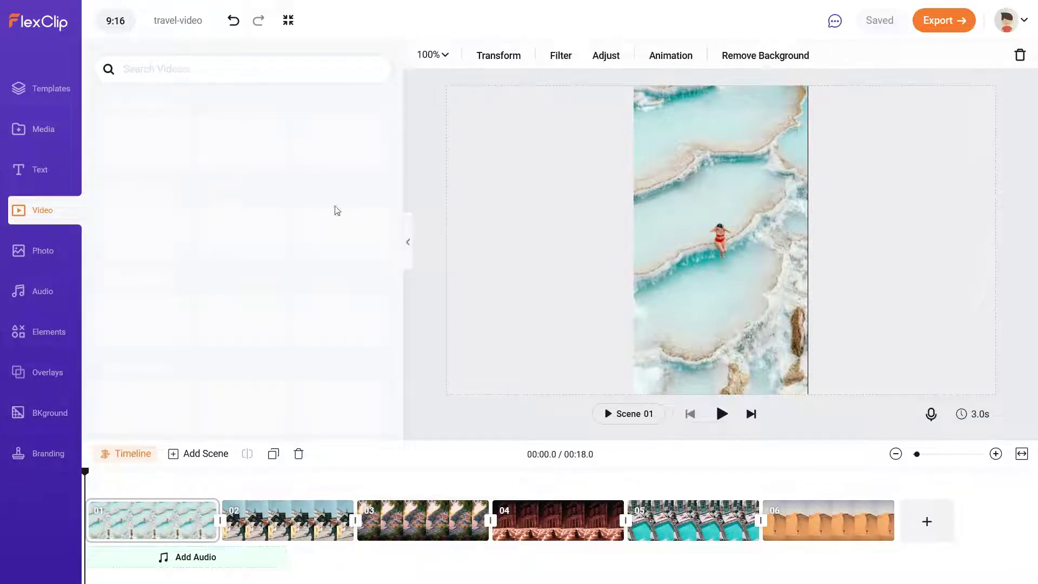
{"action": "left_click", "coordinate": [169, 66]}
{"action": "type", "text": "tra"}
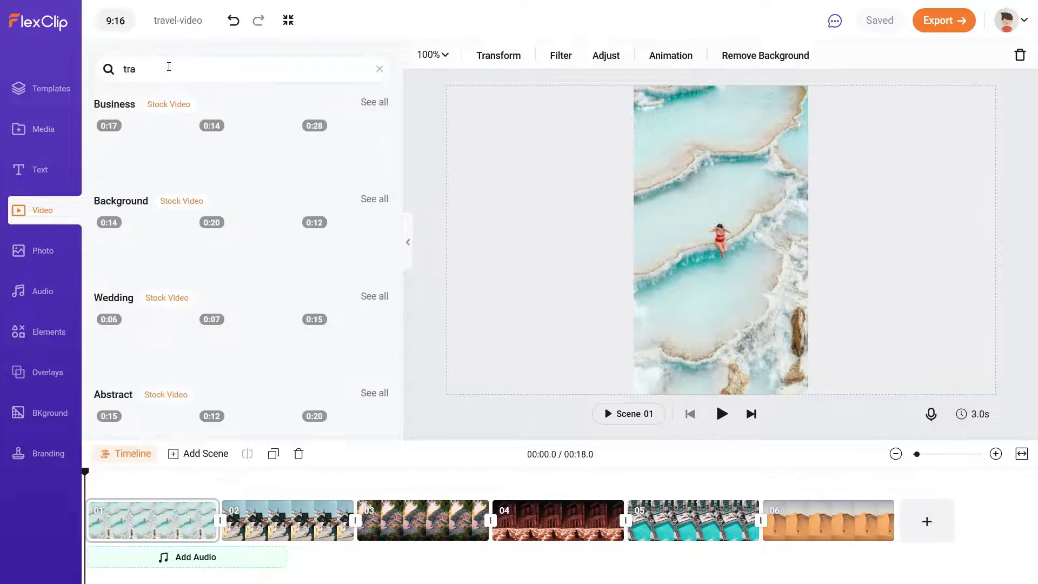
{"action": "type", "text": "vel"}
{"action": "key", "text": "Return"}
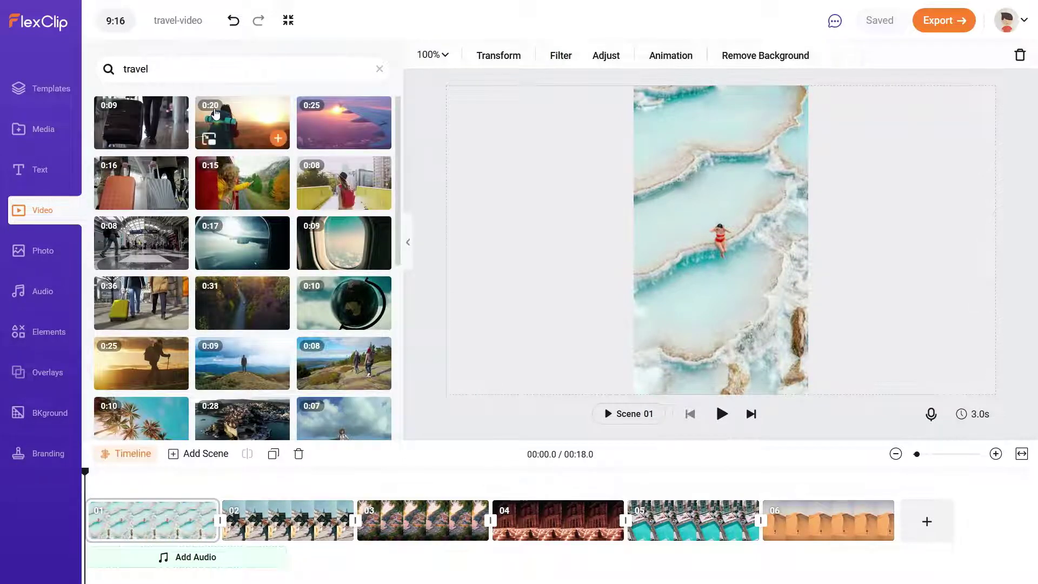
{"action": "scroll", "coordinate": [316, 193], "scroll_direction": "down", "scroll_amount": 5}
{"action": "scroll", "coordinate": [316, 194], "scroll_direction": "up", "scroll_amount": 4}
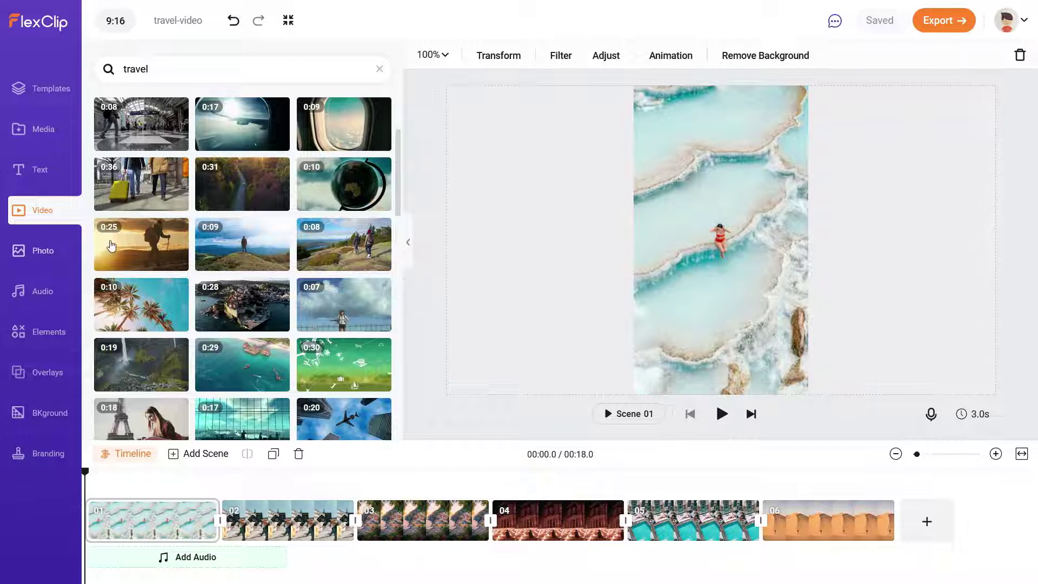
{"action": "scroll", "coordinate": [222, 200], "scroll_direction": "up", "scroll_amount": 2}
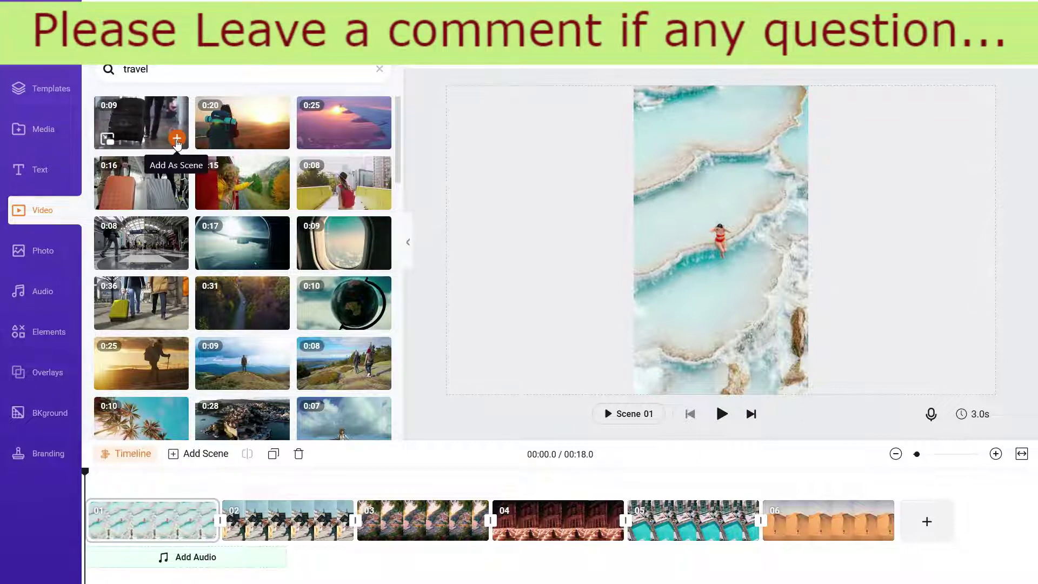
{"action": "left_click", "coordinate": [177, 139]}
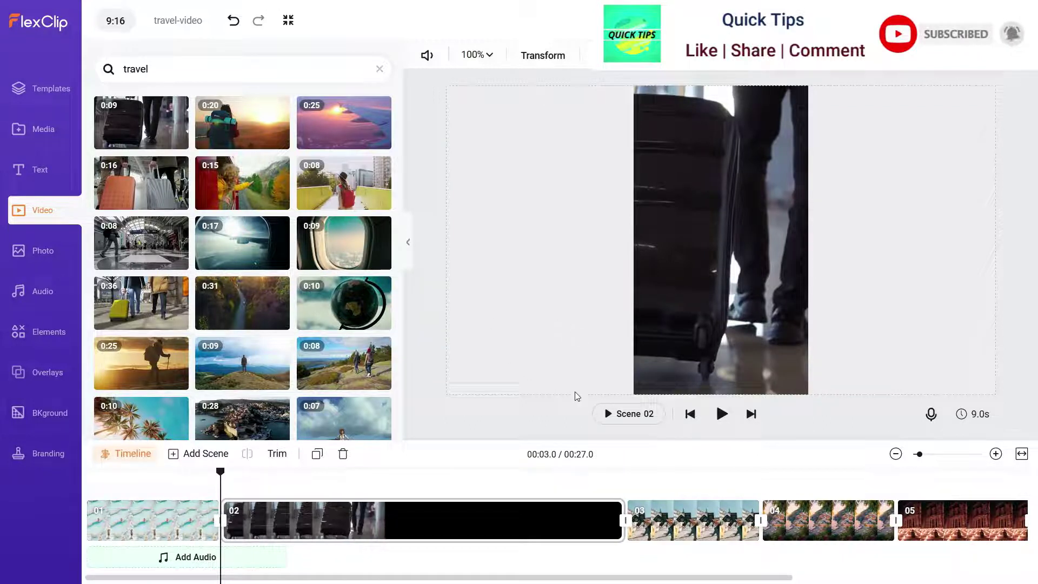
Move the suitcase clip behind the desert photo so that it is the last scene, and fit the timeline to the screen.
{"action": "left_click", "coordinate": [1021, 454]}
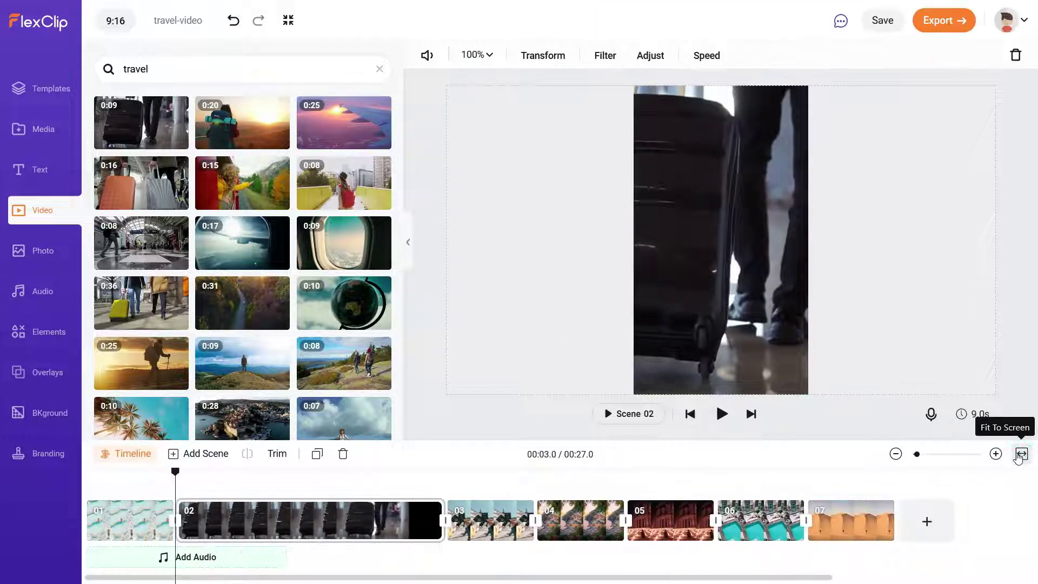
{"action": "left_click", "coordinate": [258, 528]}
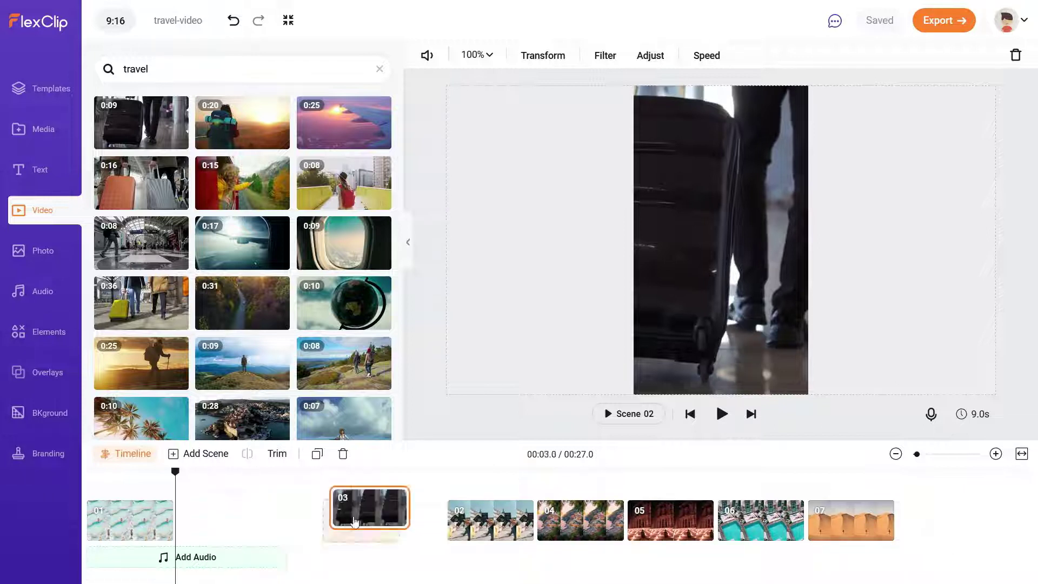
{"action": "left_click_drag", "start_coordinate": [360, 514], "coordinate": [942, 524]}
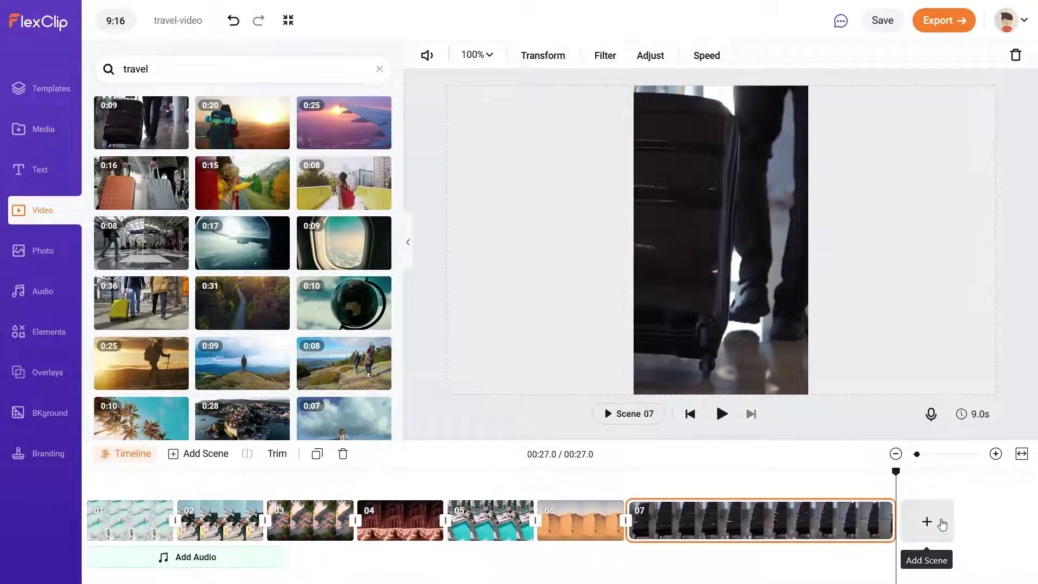
{"action": "left_click", "coordinate": [1021, 454]}
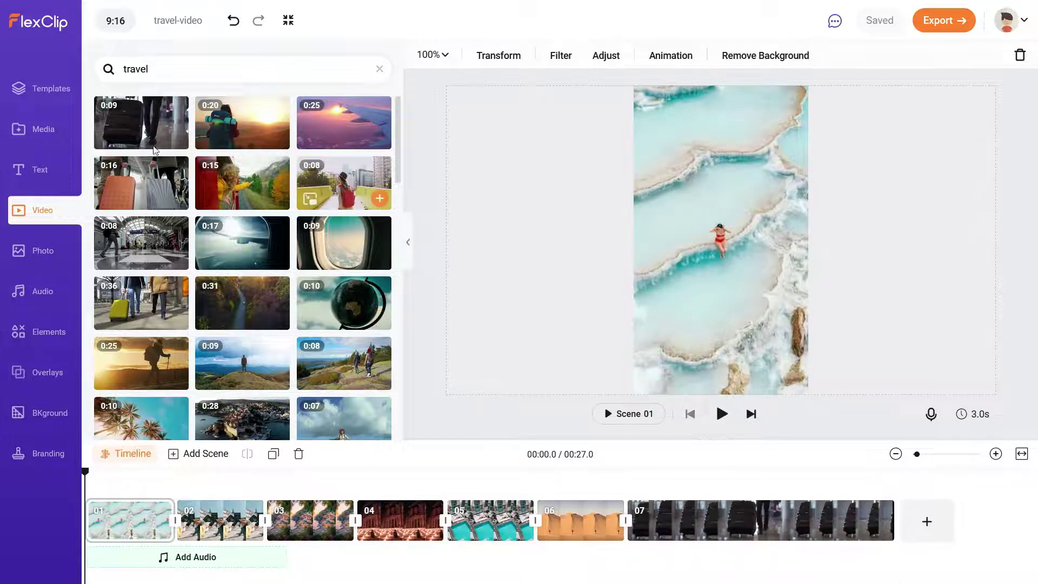
{"action": "left_click", "coordinate": [39, 253]}
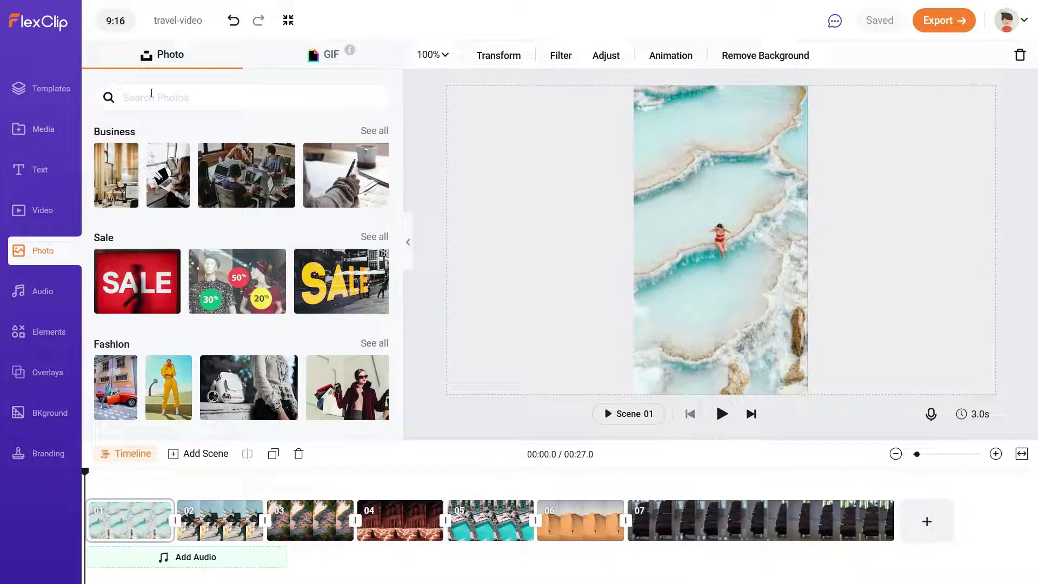
{"action": "left_click", "coordinate": [152, 93]}
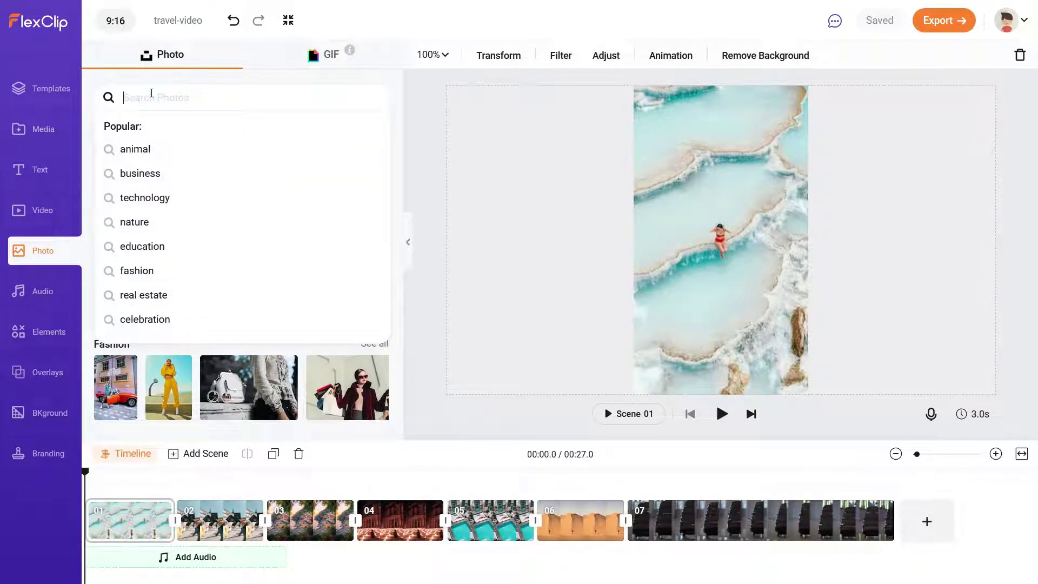
Search the stock audio library for "travel".
{"action": "left_click", "coordinate": [42, 296]}
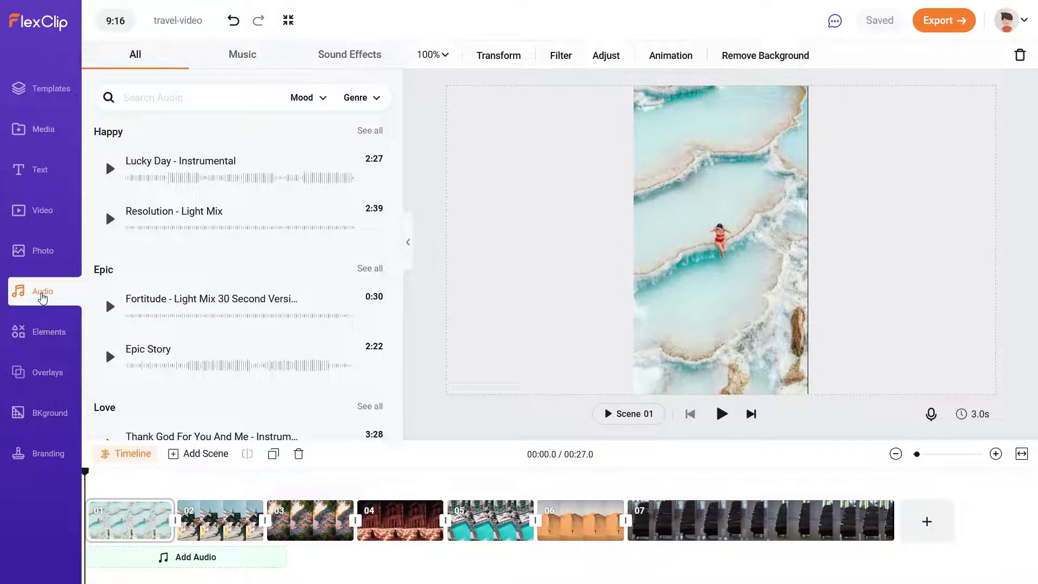
{"action": "left_click", "coordinate": [140, 98]}
{"action": "type", "text": "travel"}
{"action": "key", "text": "Return"}
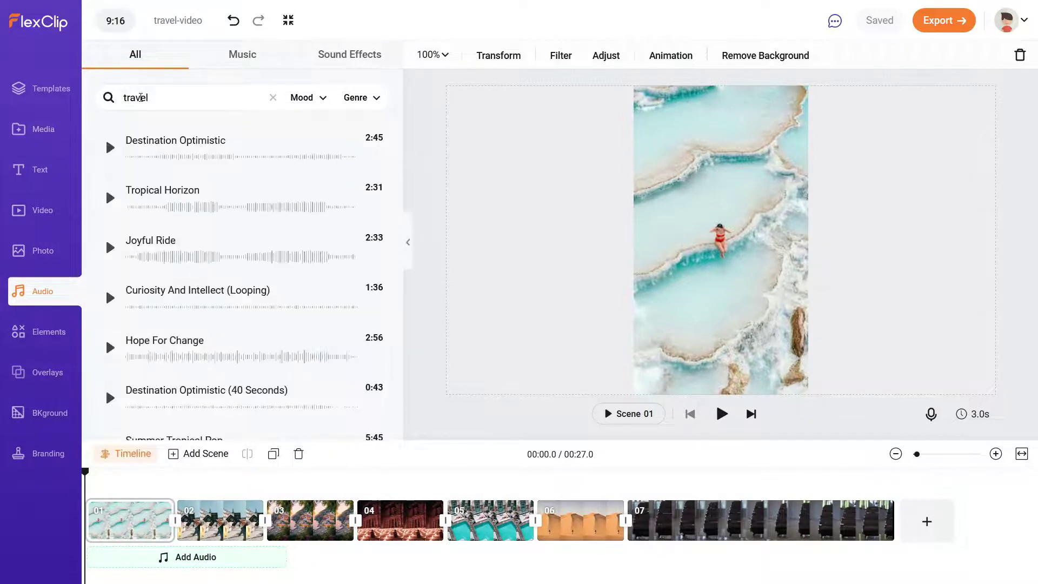
Audition Destination Optimistic, Joyful Ride and Hope For Change, and add Hope For Change as the video's background music.
{"action": "left_click", "coordinate": [110, 148]}
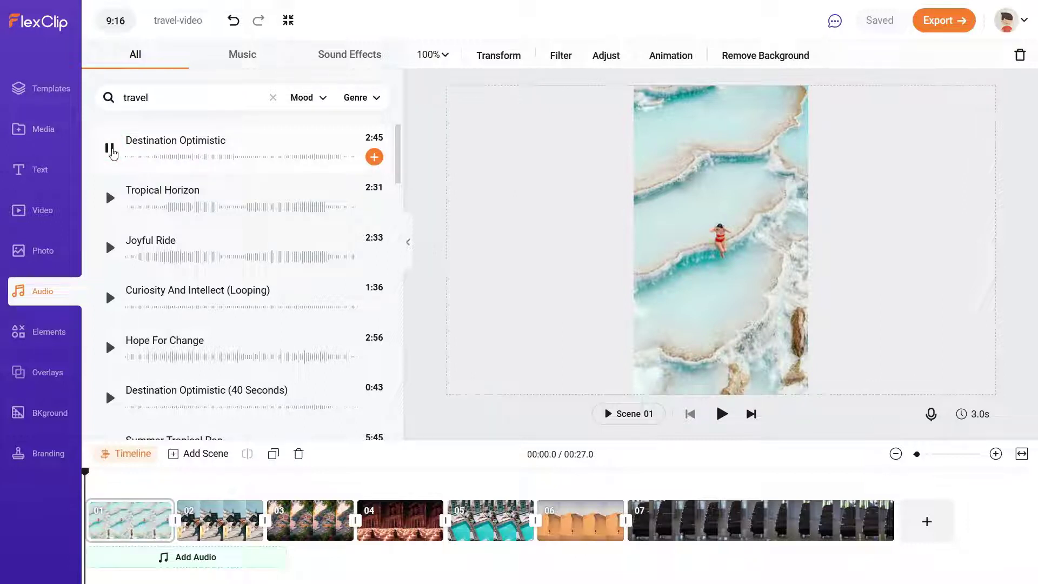
{"action": "left_click", "coordinate": [110, 147]}
{"action": "left_click", "coordinate": [110, 252]}
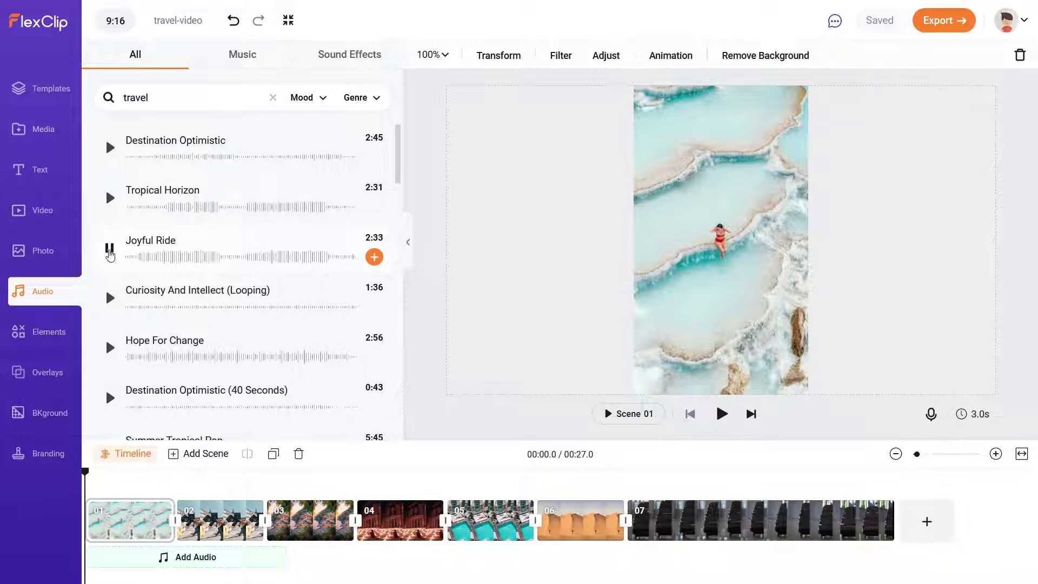
{"action": "left_click", "coordinate": [109, 348]}
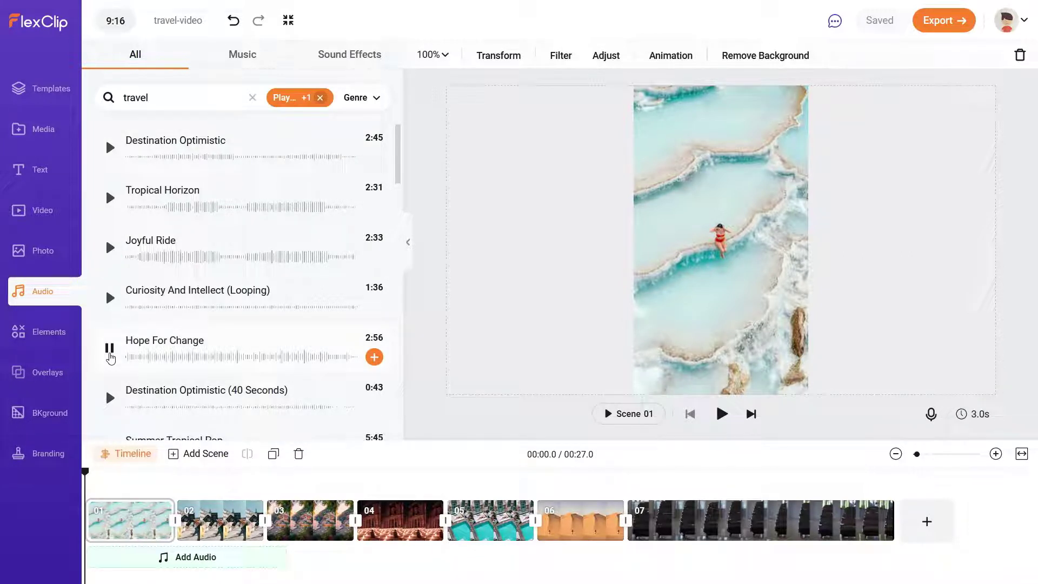
{"action": "left_click", "coordinate": [110, 354]}
{"action": "left_click", "coordinate": [374, 358]}
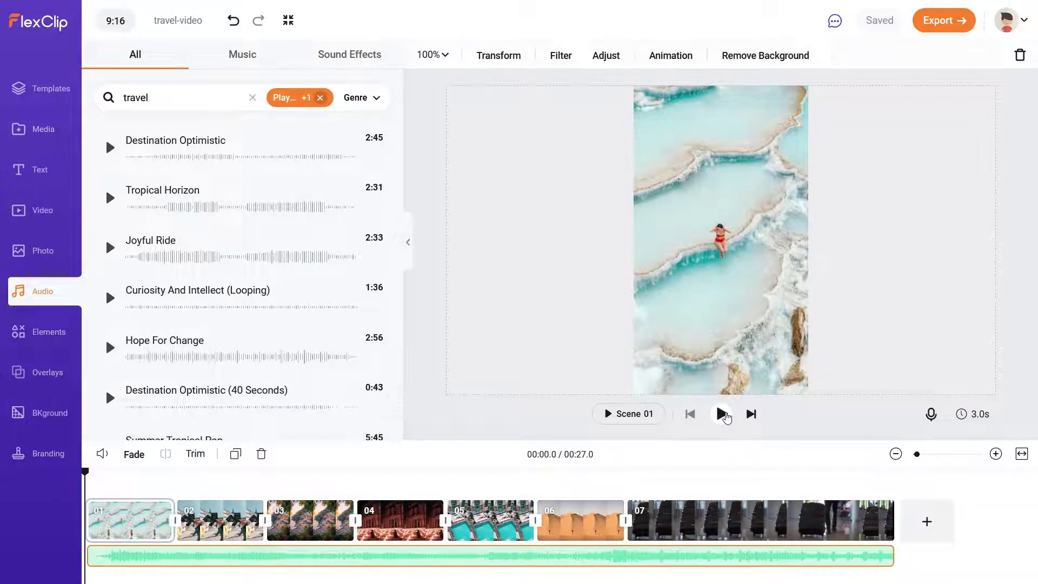
Play the video through to the suitcase scene and shorten that last scene to about 4.8 seconds.
{"action": "key", "text": "space"}
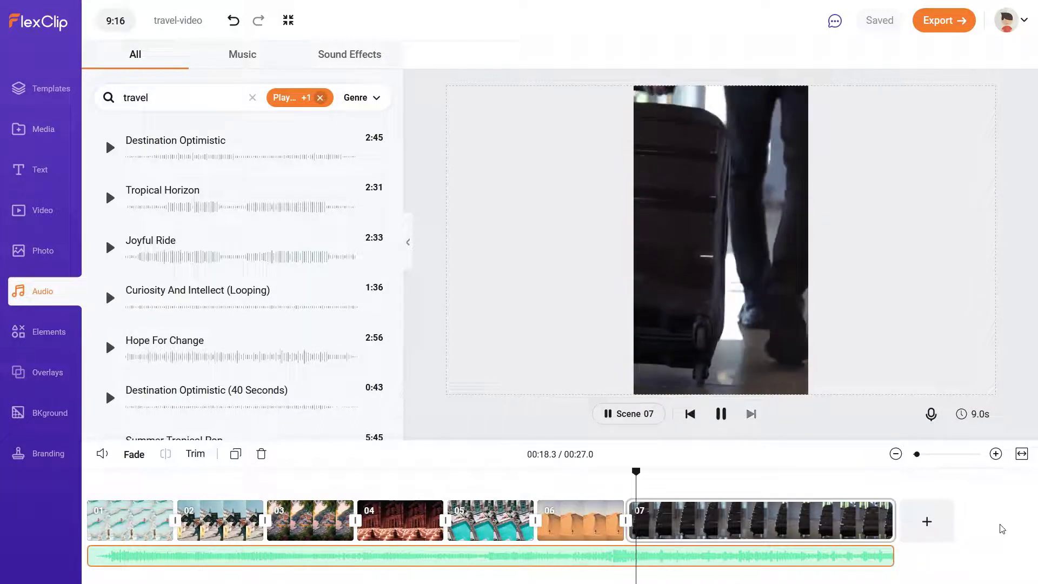
{"action": "key", "text": "space"}
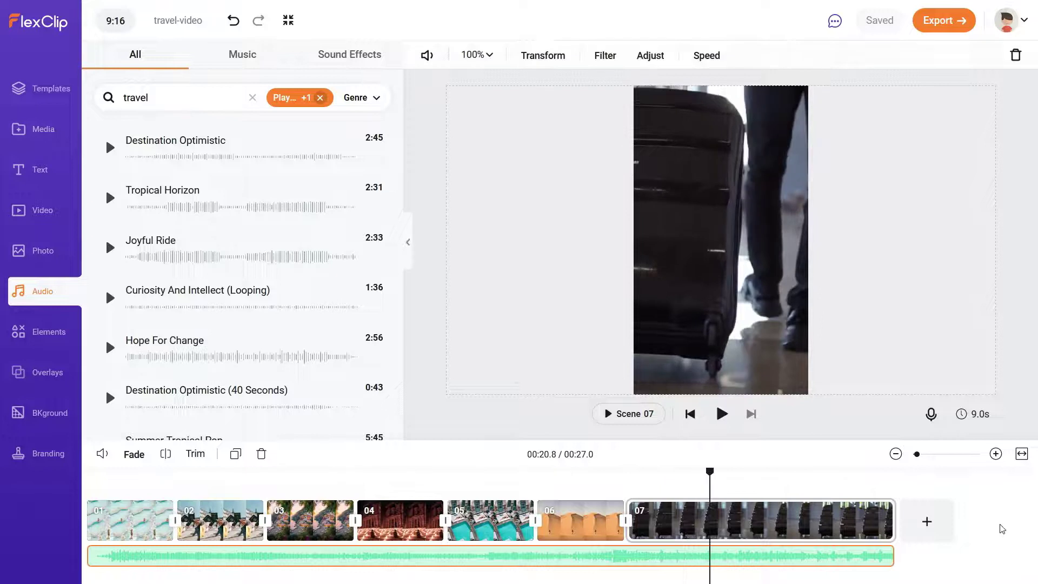
{"action": "left_click", "coordinate": [803, 519]}
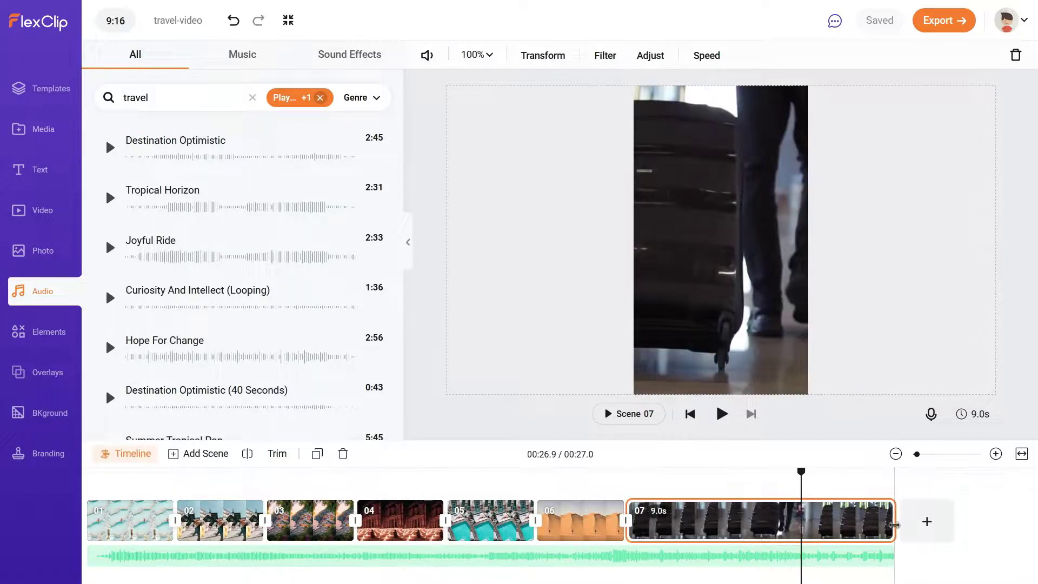
{"action": "left_click_drag", "start_coordinate": [894, 523], "coordinate": [770, 524]}
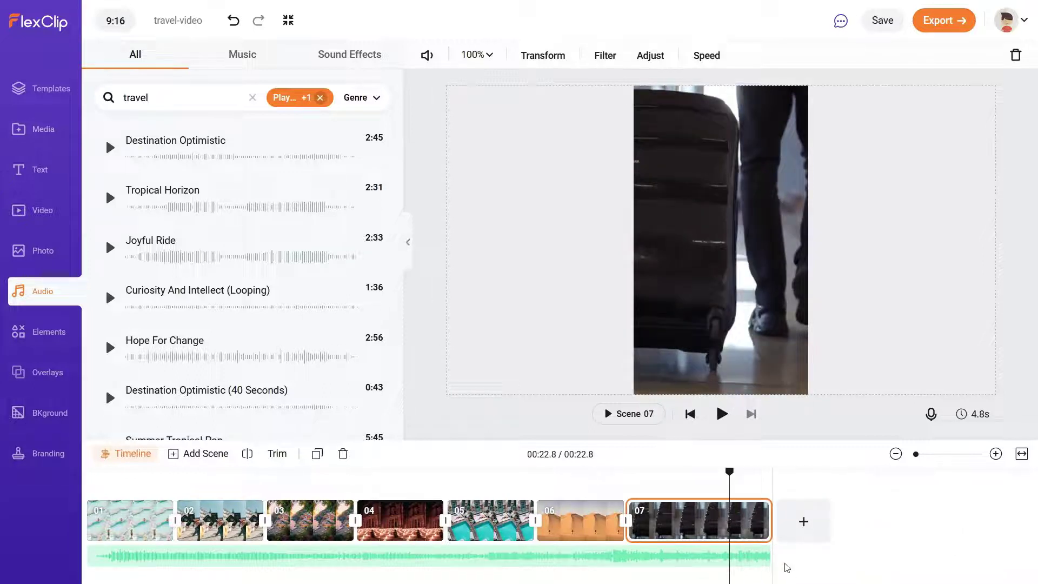
Shorten the last suitcase scene to 4.5 seconds and select the first scene, the turquoise pools photo, for editing.
{"action": "left_click_drag", "start_coordinate": [757, 526], "coordinate": [736, 523]}
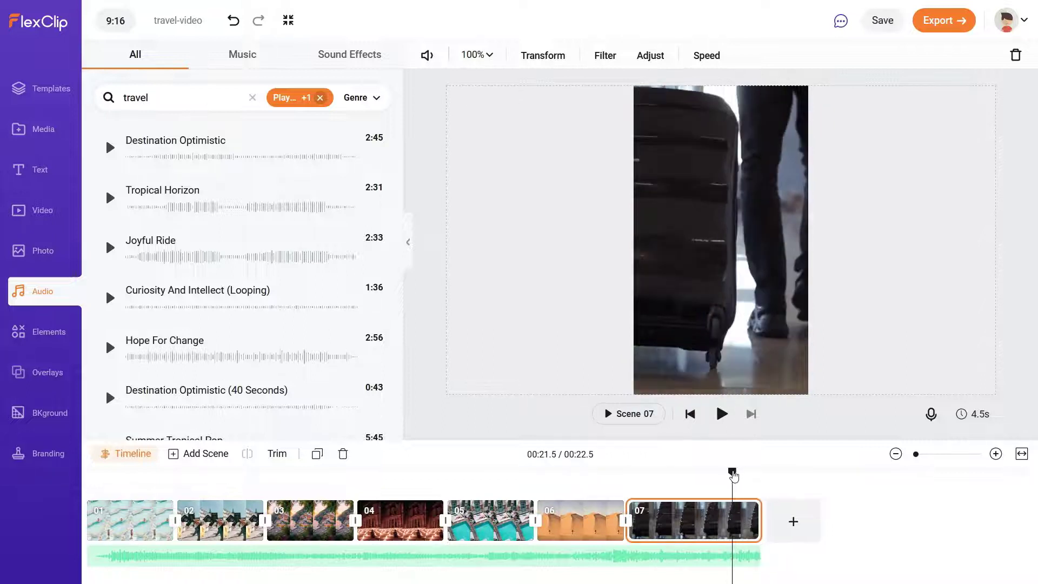
{"action": "left_click_drag", "start_coordinate": [732, 470], "coordinate": [85, 470]}
{"action": "left_click", "coordinate": [123, 523]}
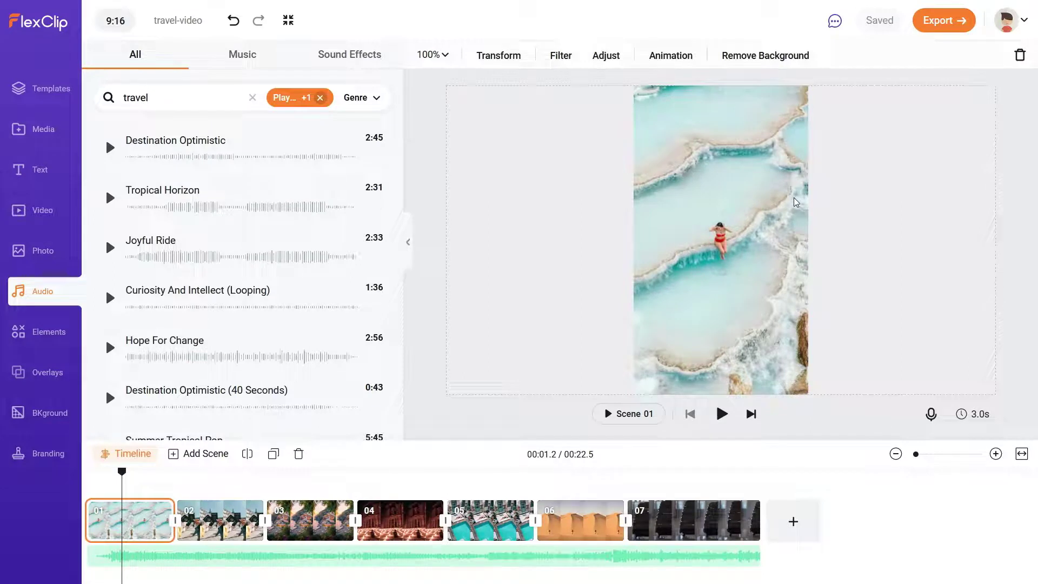
Add the orange notification bell from the Social elements to scene 01, scaled down in the photo's upper-right corner, and browse the other element categories.
{"action": "left_click", "coordinate": [35, 335]}
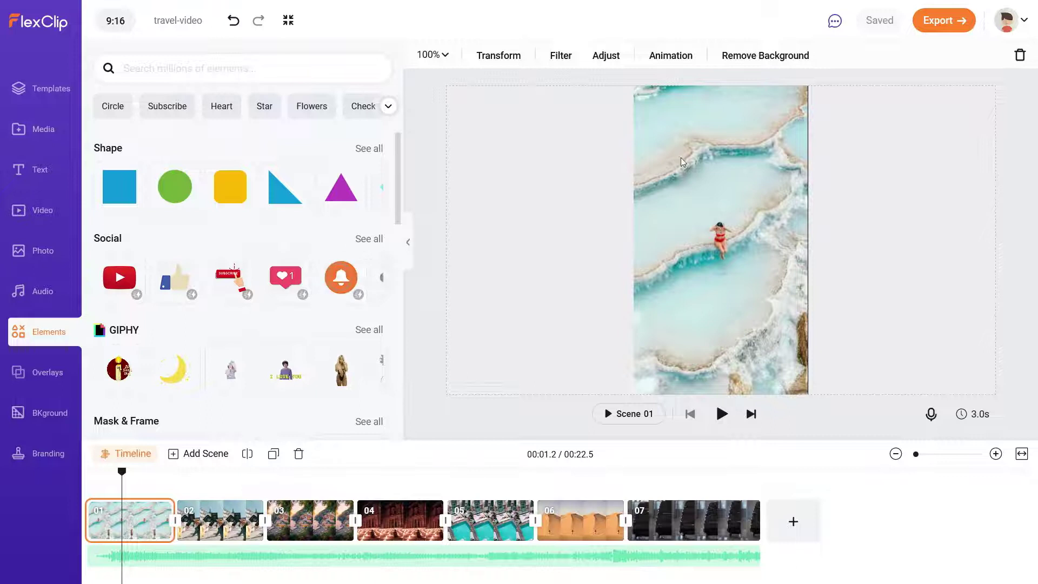
{"action": "left_click_drag", "start_coordinate": [733, 136], "coordinate": [788, 112]}
{"action": "left_click_drag", "start_coordinate": [741, 142], "coordinate": [713, 170]}
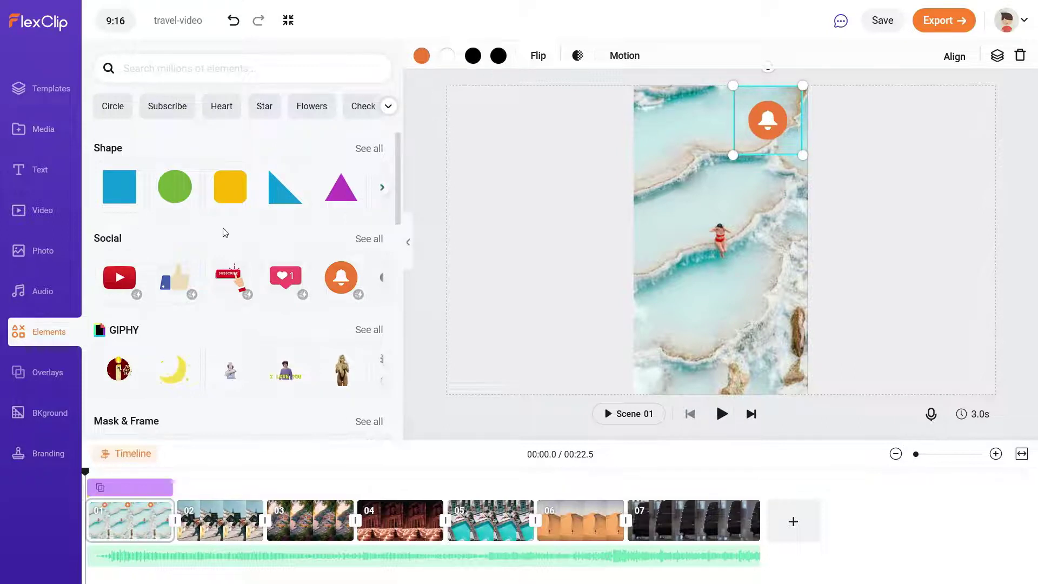
{"action": "scroll", "coordinate": [227, 238], "scroll_direction": "down", "scroll_amount": 5}
{"action": "scroll", "coordinate": [229, 256], "scroll_direction": "down", "scroll_amount": 4}
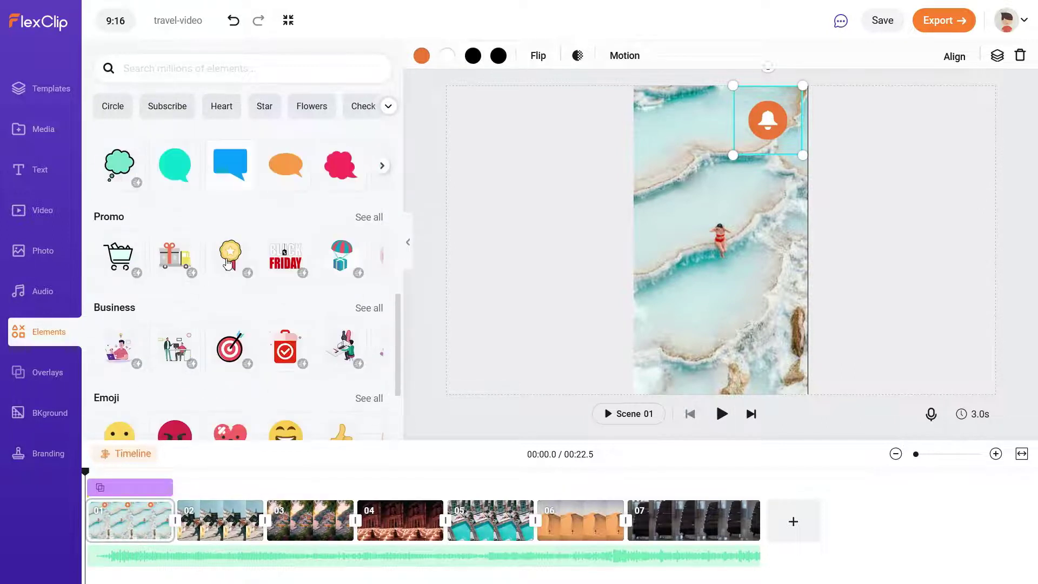
Add the effect overlay with the mountain landscape preview to scene 01 and play the scene to check it.
{"action": "left_click", "coordinate": [47, 374]}
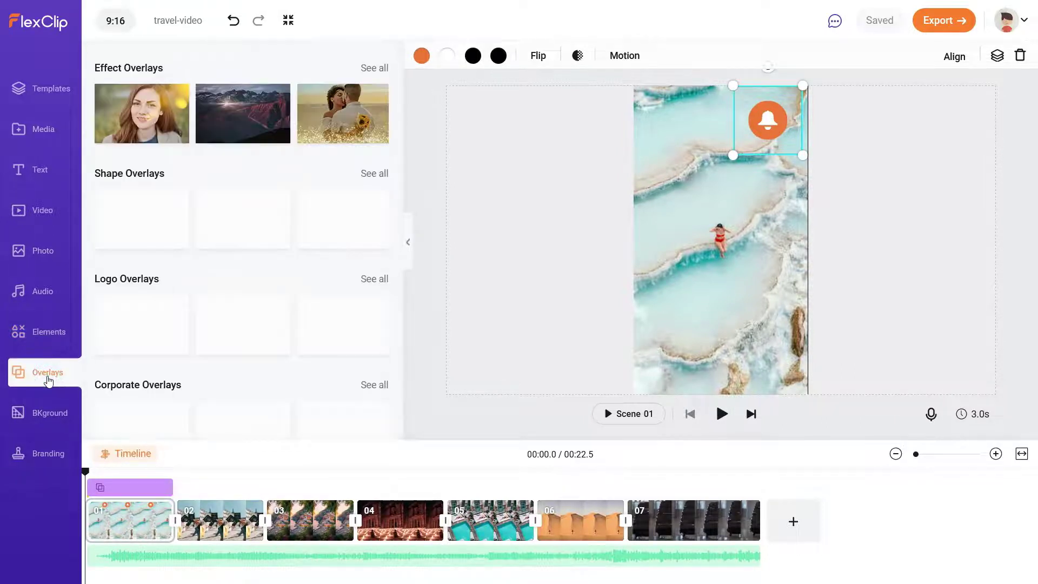
{"action": "left_click", "coordinate": [230, 117]}
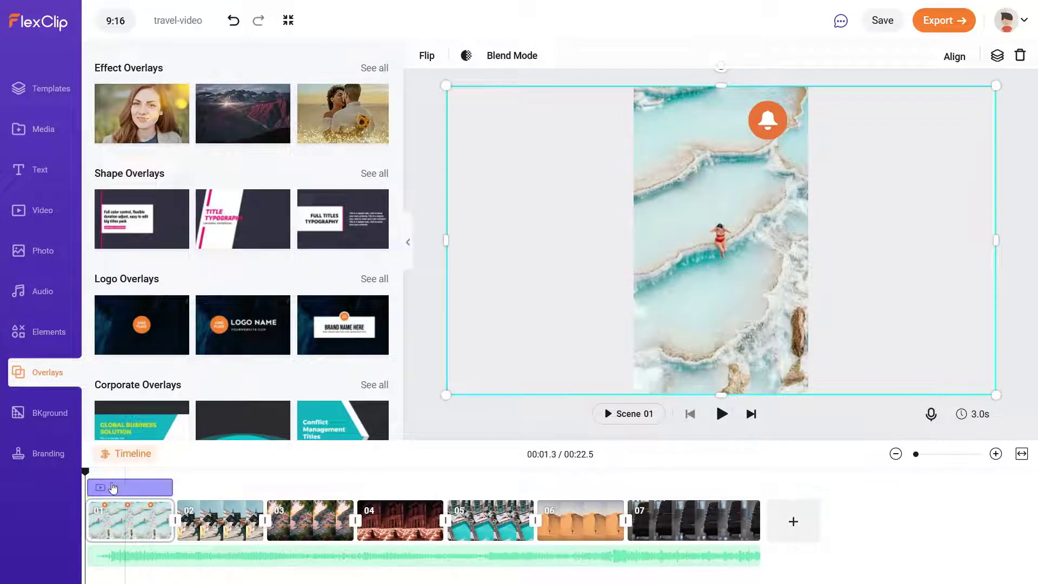
{"action": "key", "text": "space"}
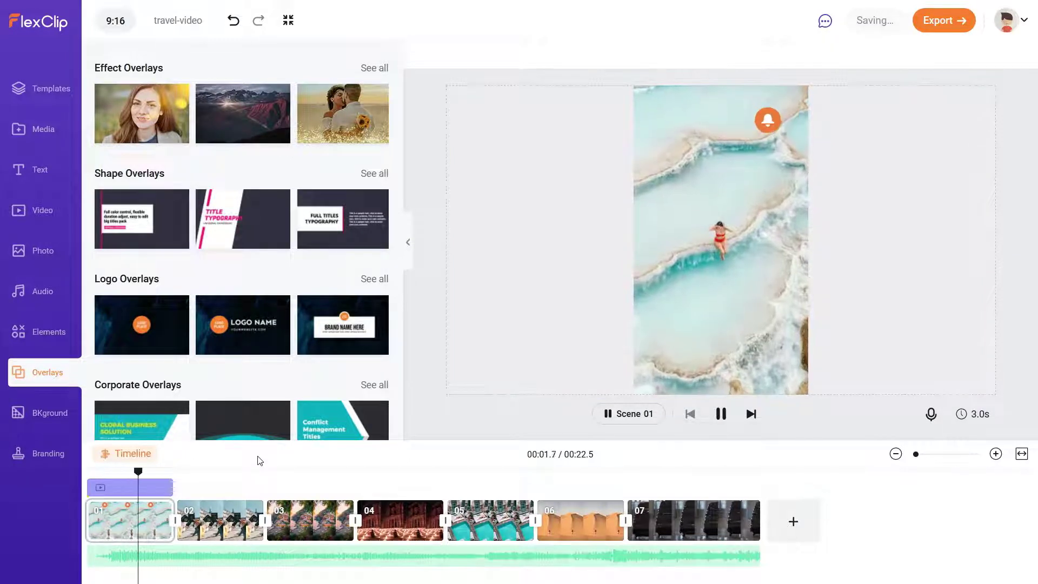
{"action": "key", "text": "space"}
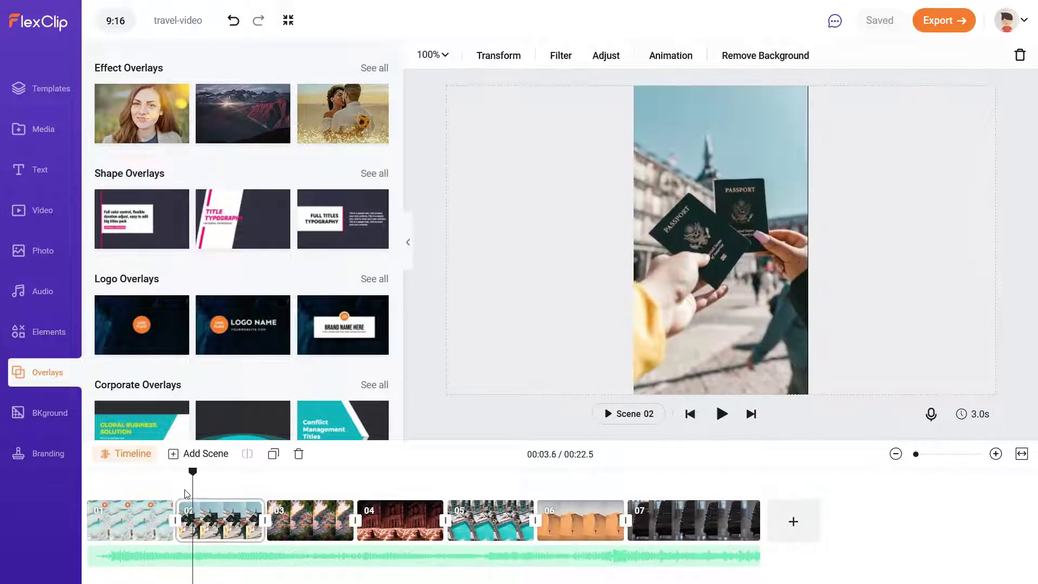
{"action": "left_click", "coordinate": [157, 471]}
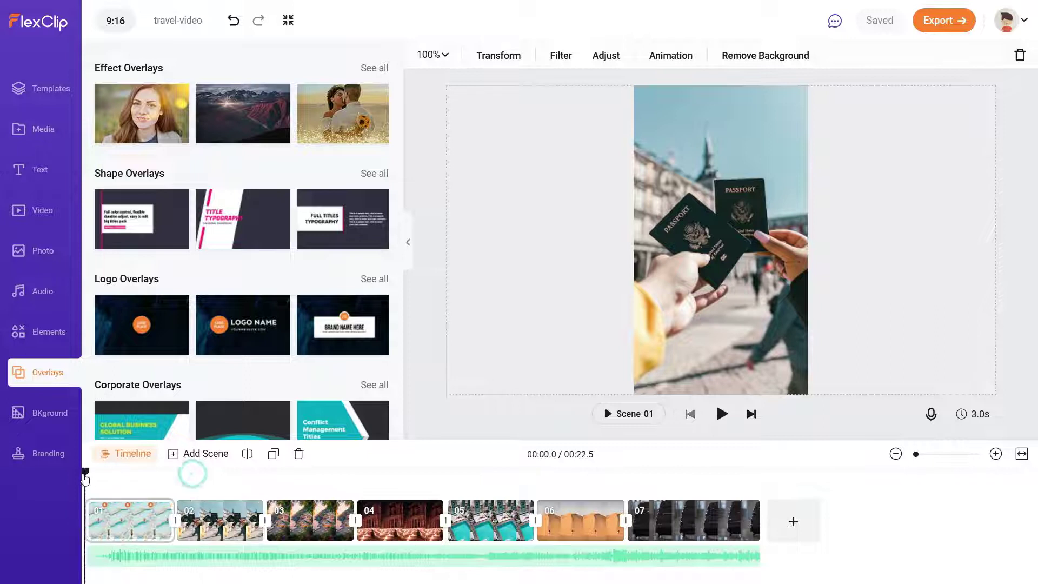
{"action": "left_click", "coordinate": [187, 473]}
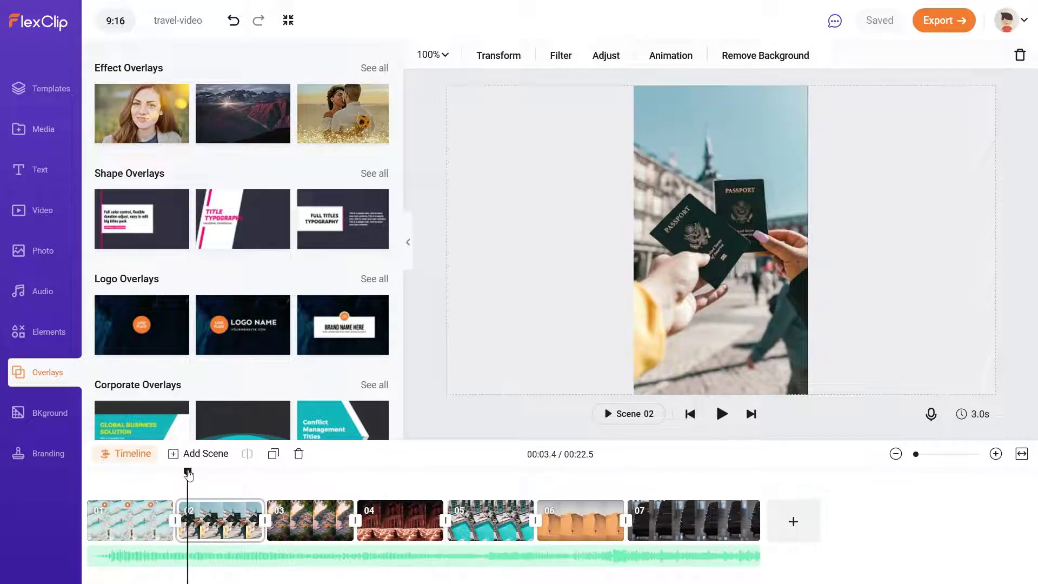
{"action": "left_click", "coordinate": [81, 478]}
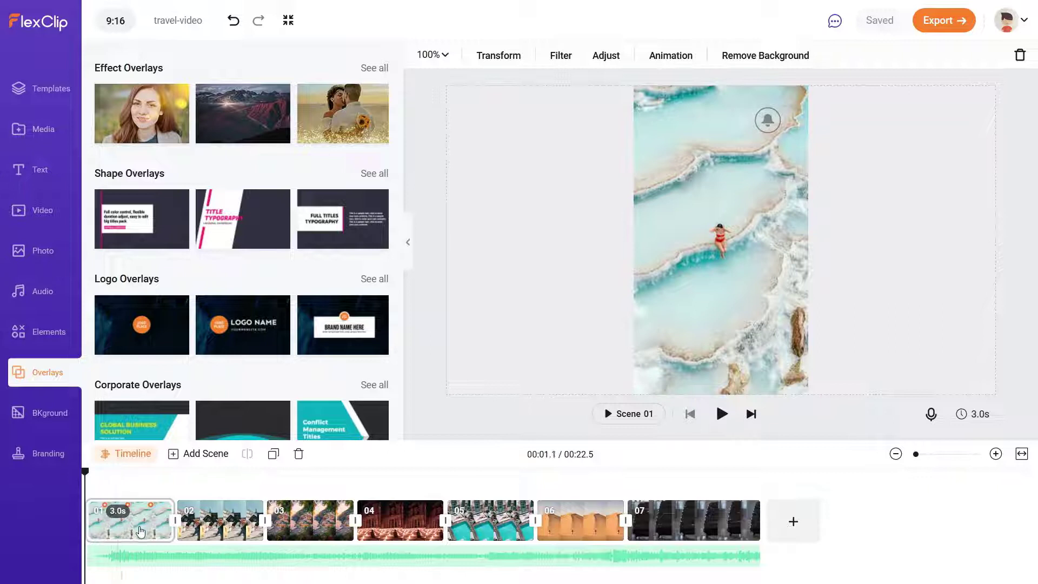
Replace the effect overlay in scene 01's detailed timeline with the one previewed on the embracing couple, and return to the full timeline.
{"action": "double_click", "coordinate": [114, 527]}
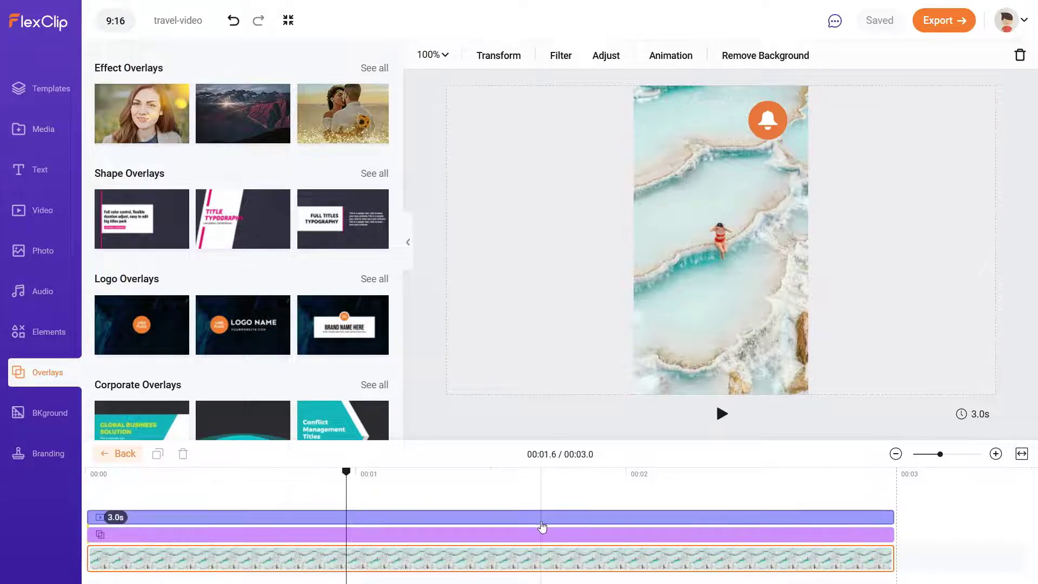
{"action": "left_click", "coordinate": [183, 518]}
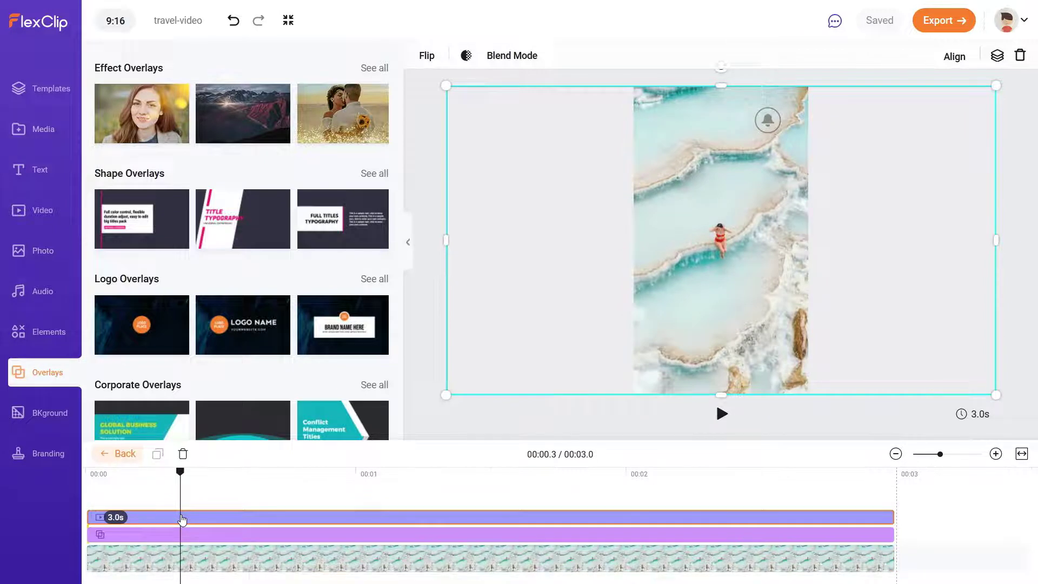
{"action": "key", "text": "Delete"}
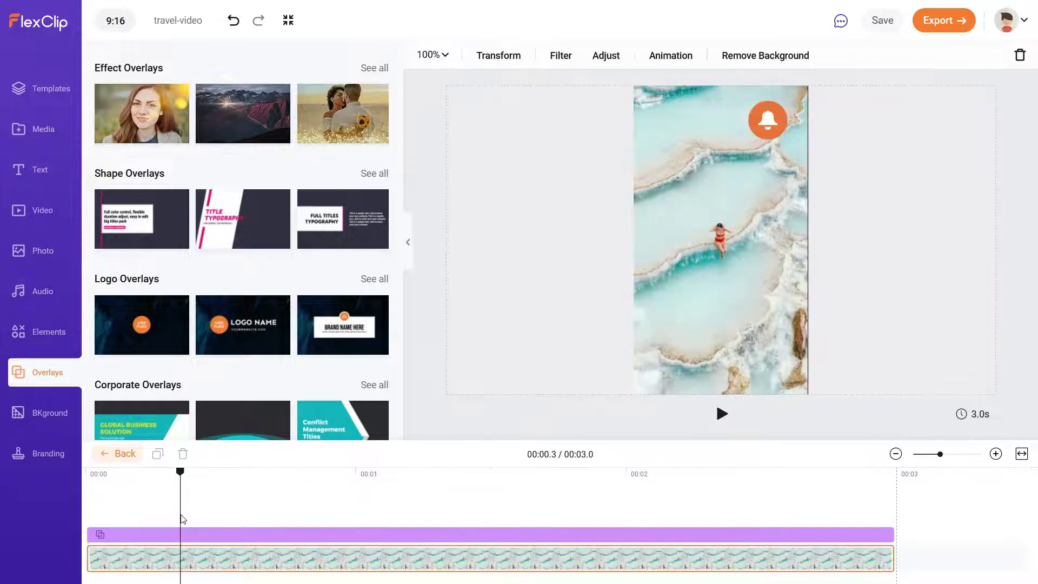
{"action": "left_click", "coordinate": [333, 110]}
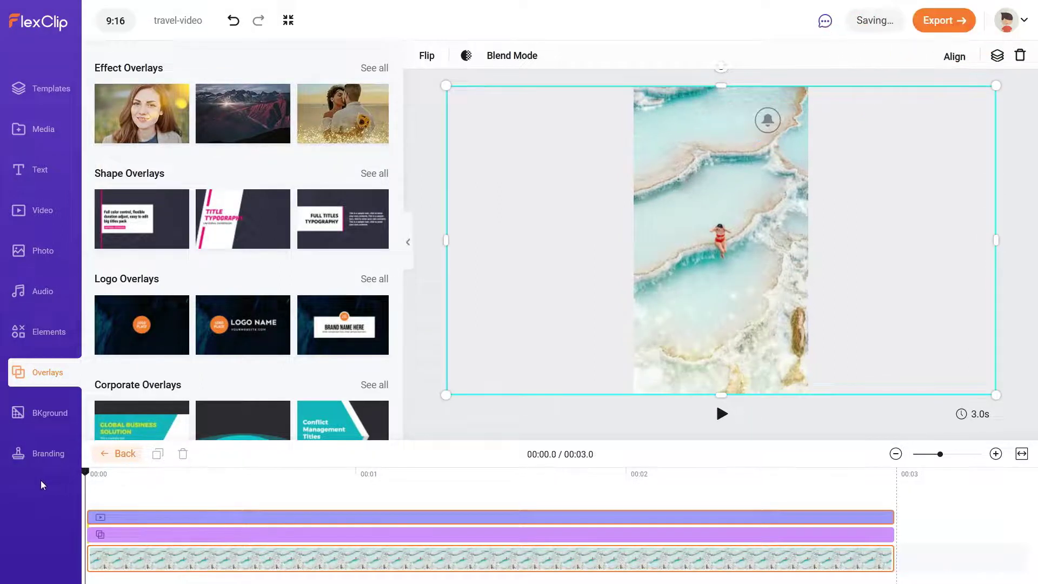
{"action": "key", "text": "space"}
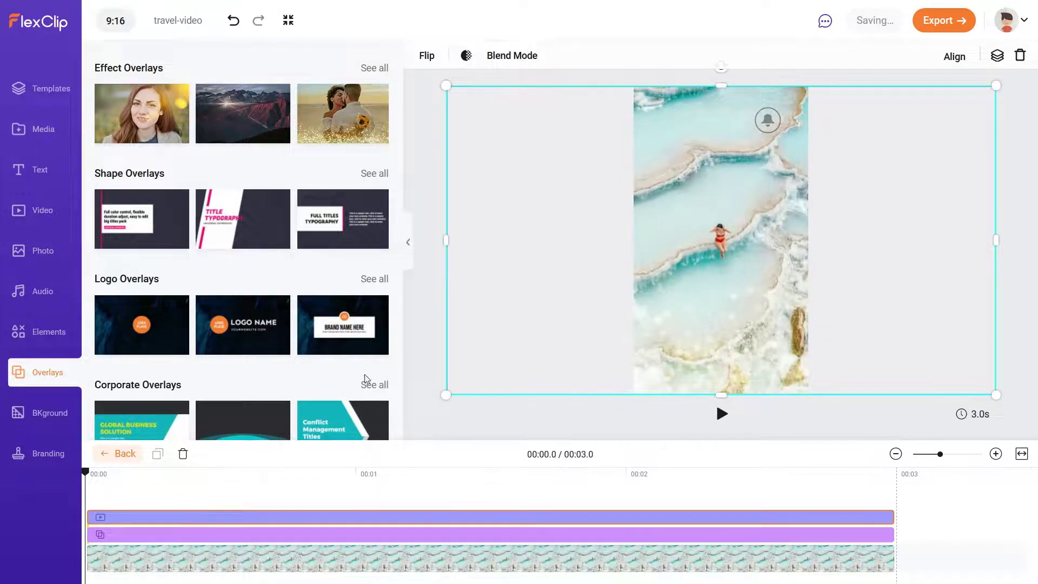
{"action": "left_click", "coordinate": [112, 459]}
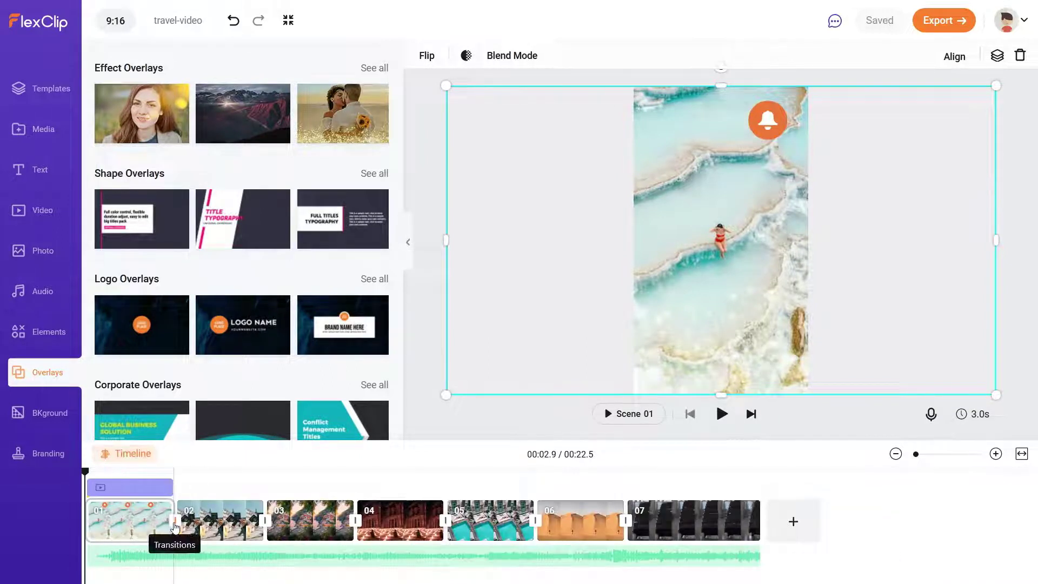
Try the Zoom, Fade and Wipe transitions between scenes 01 and 02.
{"action": "left_click", "coordinate": [174, 521]}
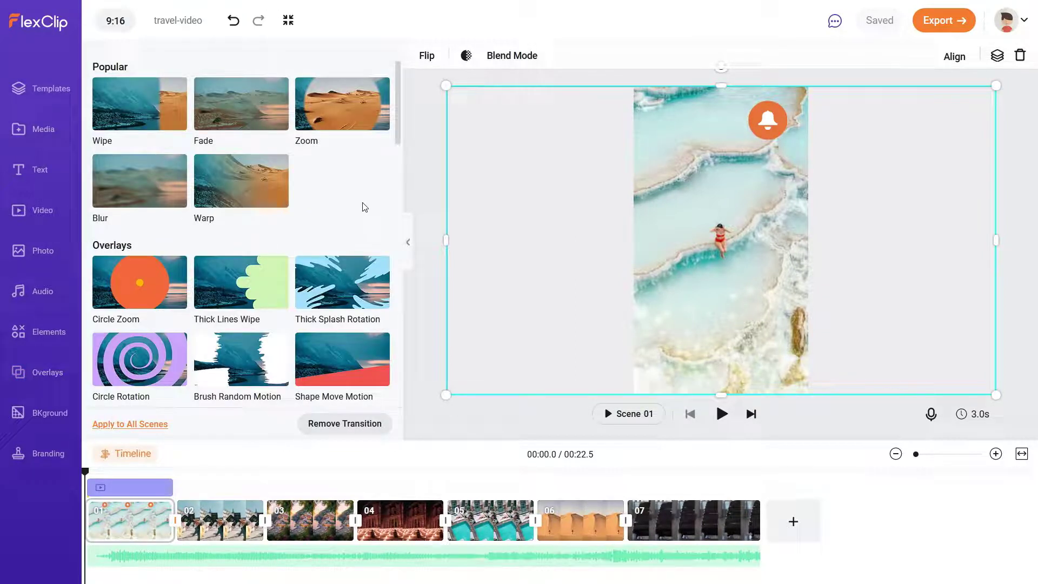
{"action": "left_click", "coordinate": [341, 118]}
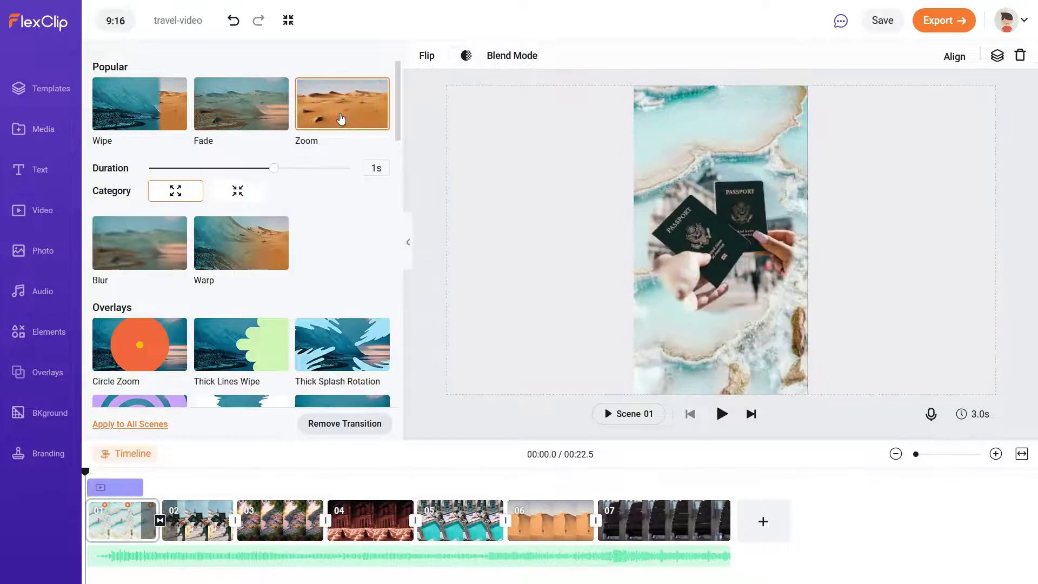
{"action": "left_click", "coordinate": [244, 116]}
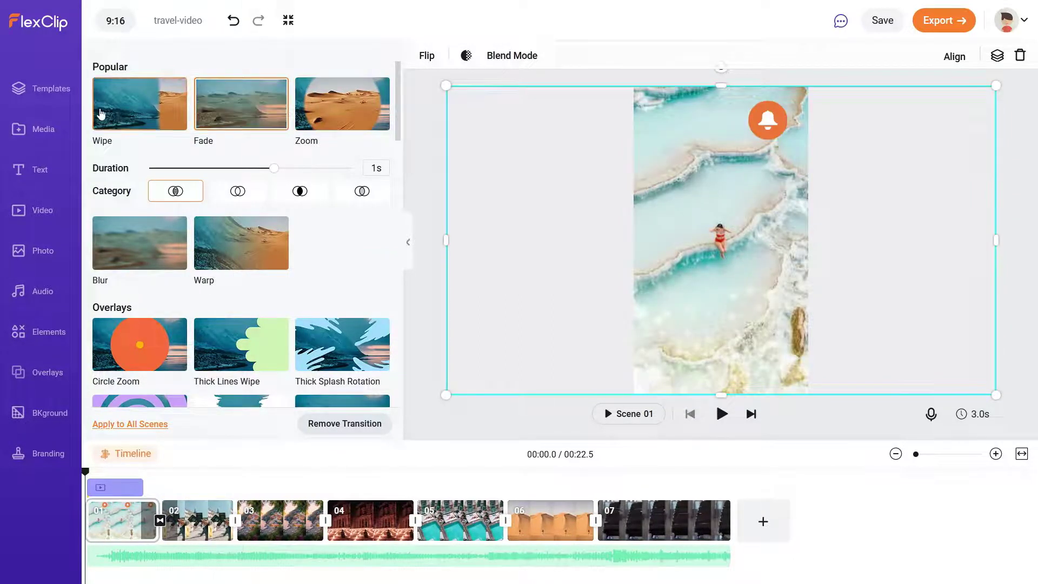
{"action": "left_click", "coordinate": [133, 113]}
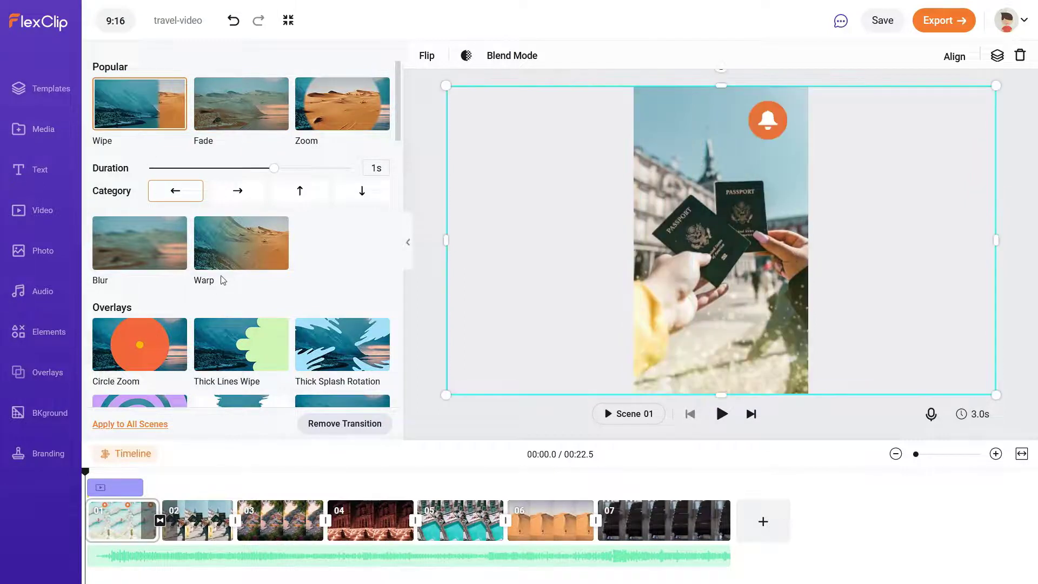
Apply the Warp transition between scenes 01 and 02 and set its duration to 0.9 s.
{"action": "left_click", "coordinate": [236, 254]}
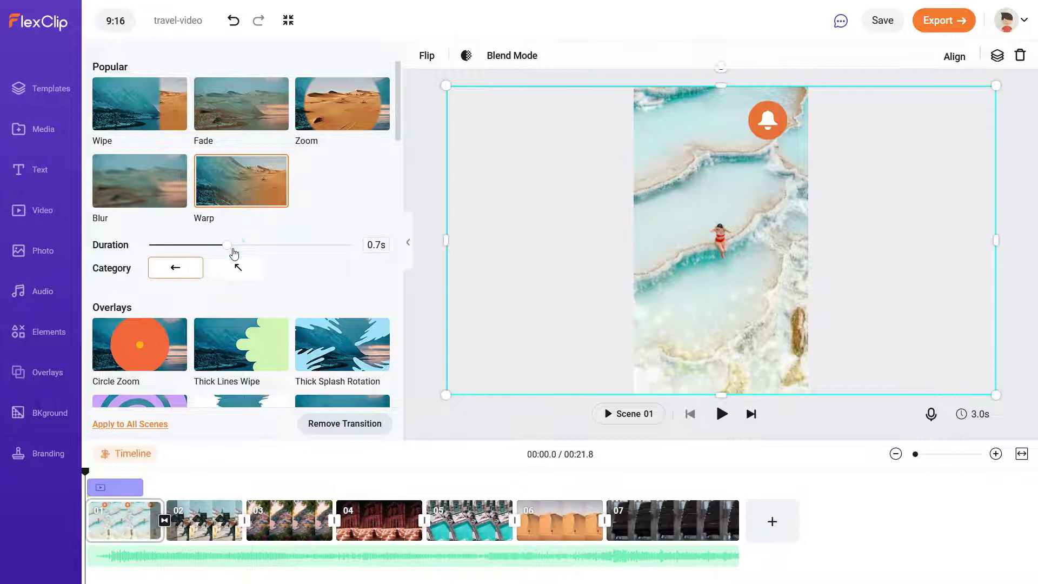
{"action": "left_click", "coordinate": [224, 189]}
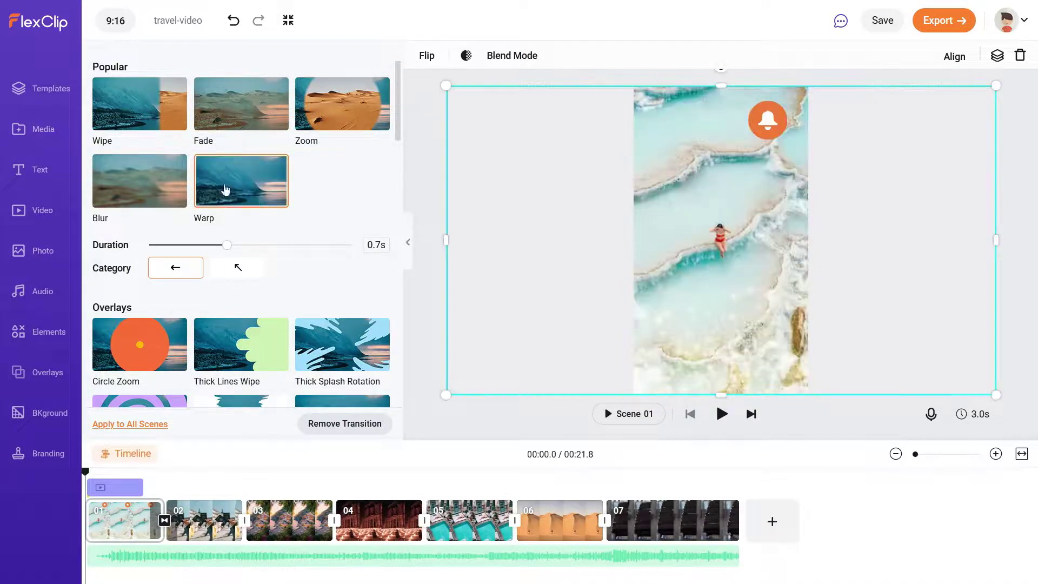
{"action": "left_click_drag", "start_coordinate": [227, 246], "coordinate": [267, 248]}
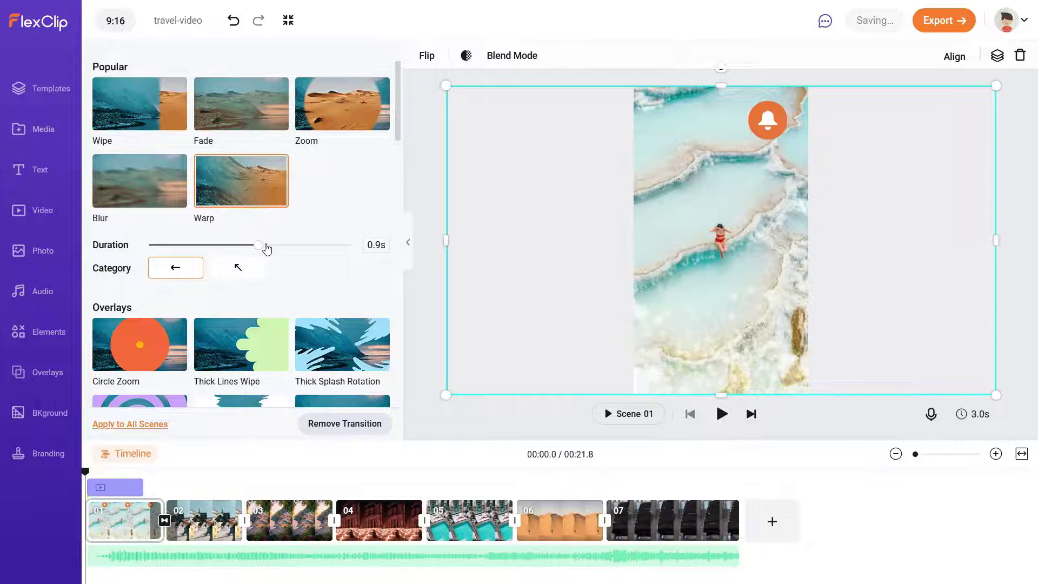
{"action": "left_click", "coordinate": [234, 196]}
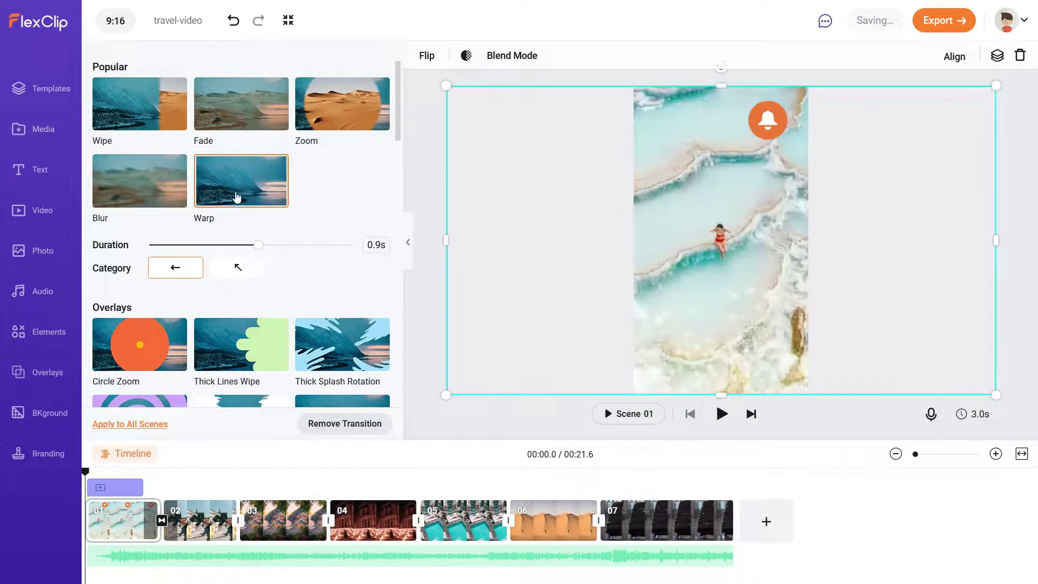
Try the Blur and Thick Lines Wipe transitions between scenes 01 and 02, recolouring the wipe black and dark blue.
{"action": "left_click", "coordinate": [114, 184]}
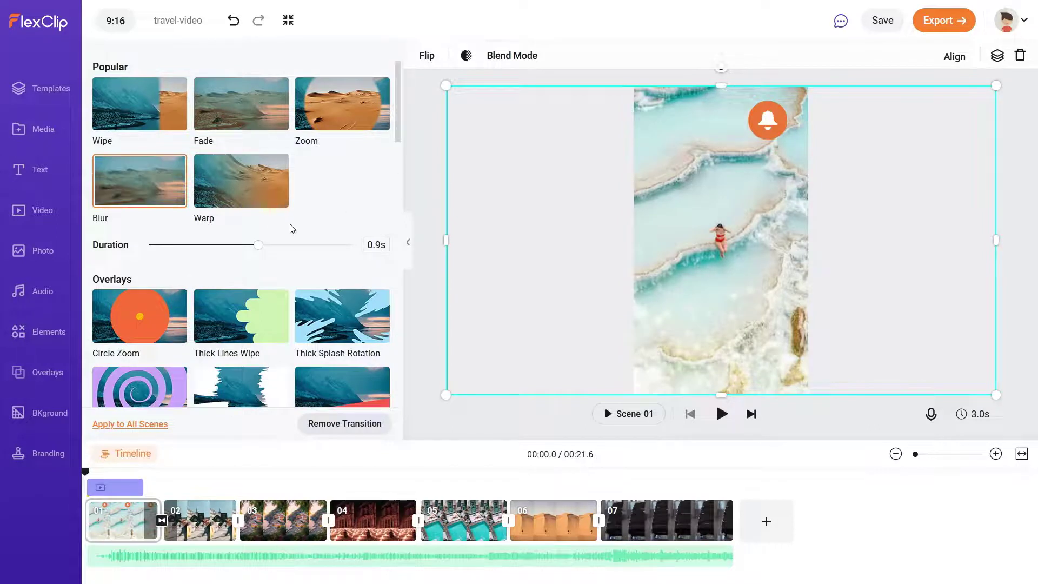
{"action": "scroll", "coordinate": [292, 228], "scroll_direction": "down", "scroll_amount": 1}
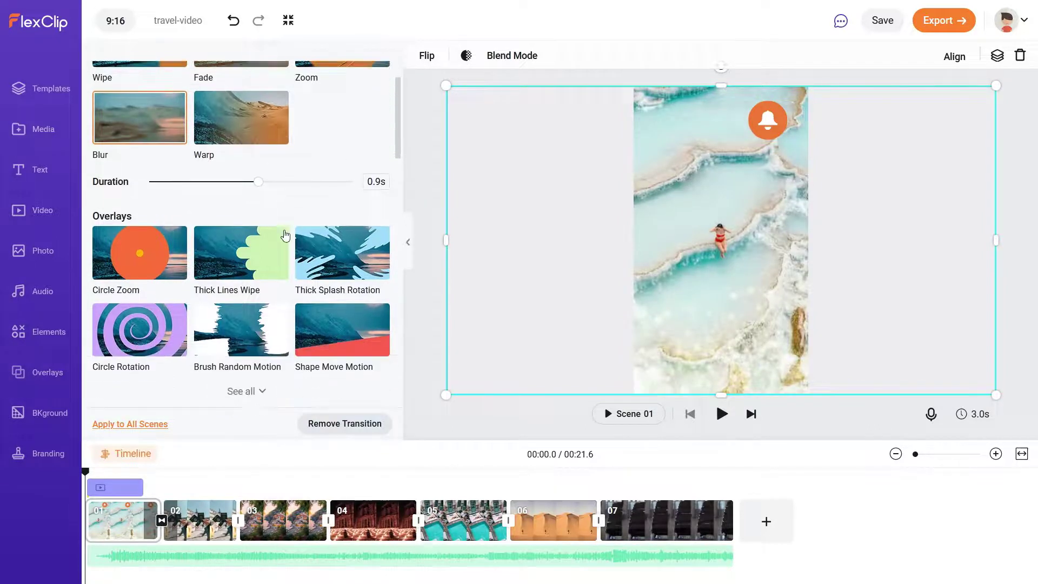
{"action": "left_click", "coordinate": [241, 260]}
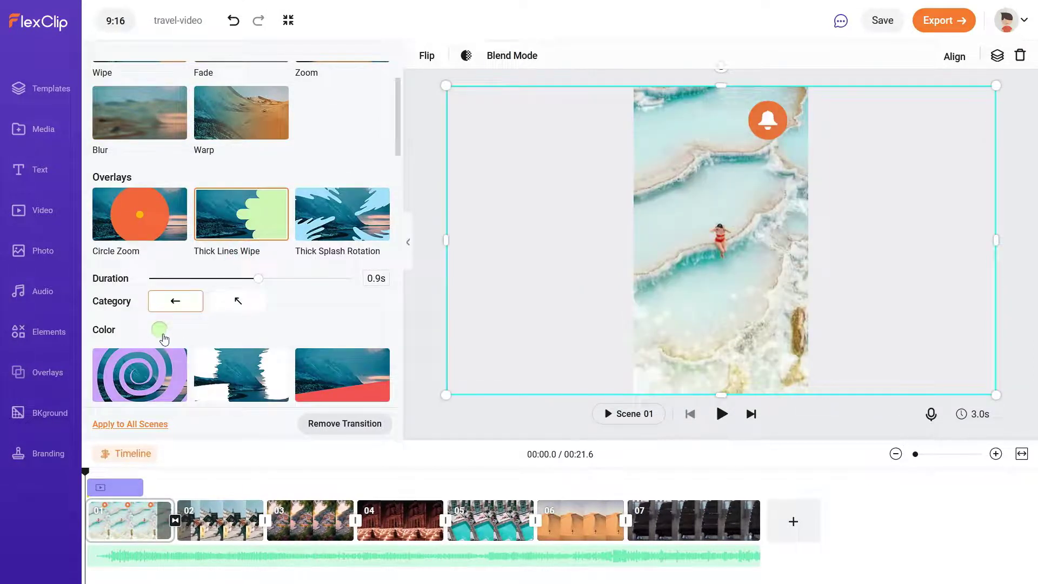
{"action": "left_click", "coordinate": [161, 330]}
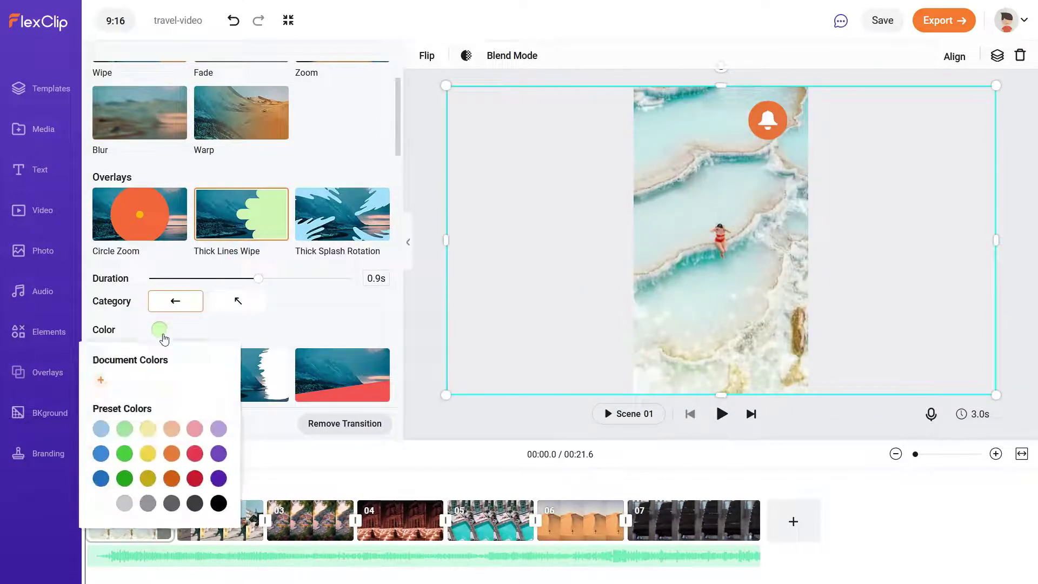
{"action": "left_click", "coordinate": [217, 503]}
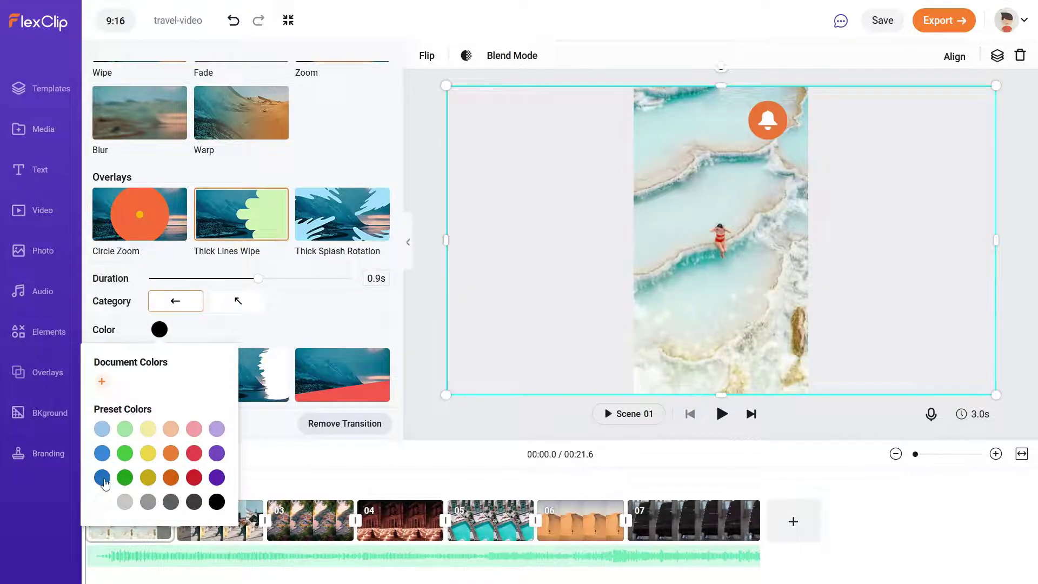
{"action": "left_click", "coordinate": [103, 479]}
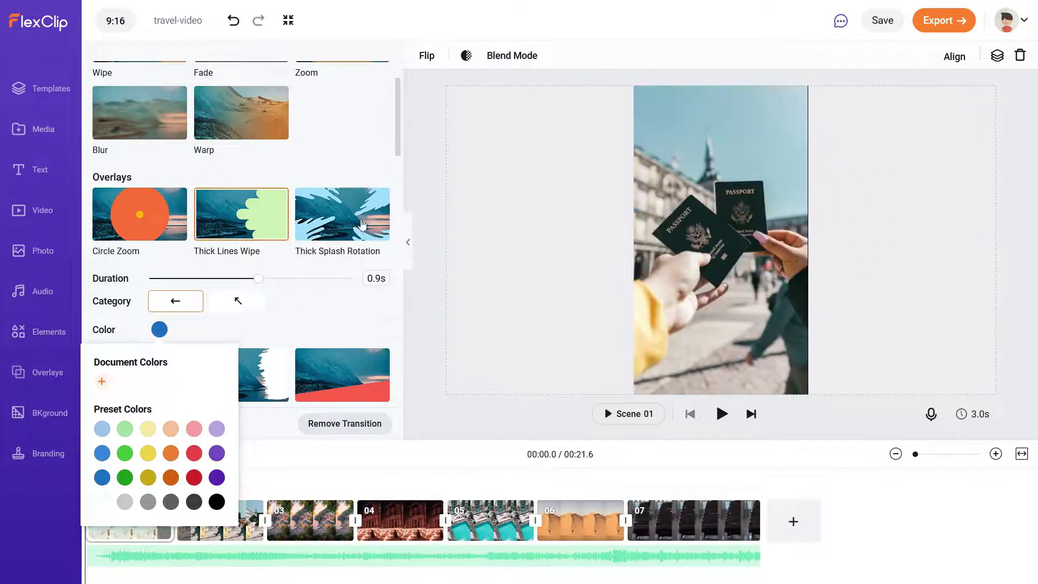
Apply the Thick Splash Rotation transition between scenes 01 and 02 and browse the remaining overlay and fade transitions.
{"action": "left_click", "coordinate": [365, 234]}
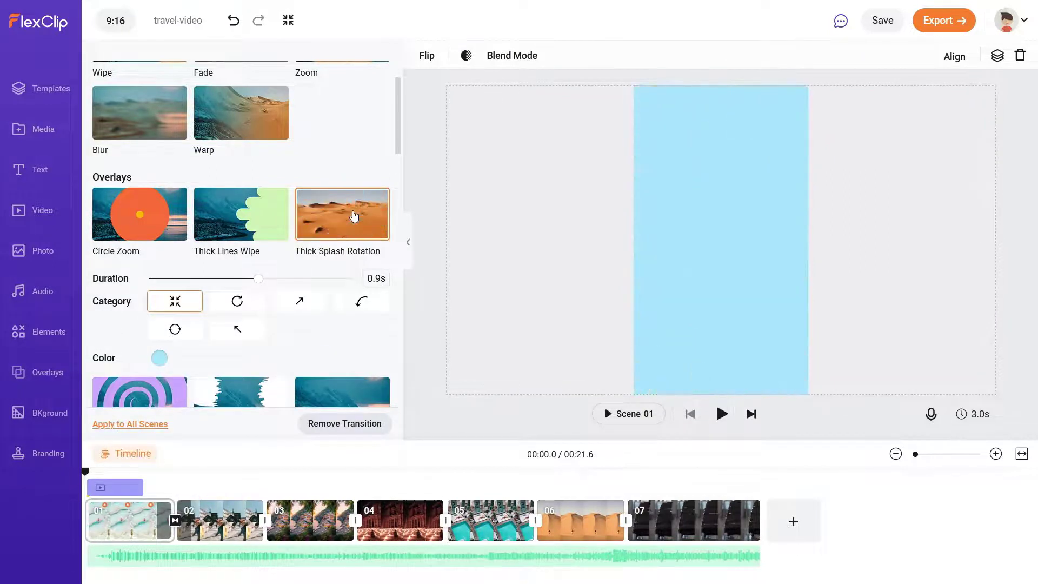
{"action": "scroll", "coordinate": [254, 220], "scroll_direction": "down", "scroll_amount": 4}
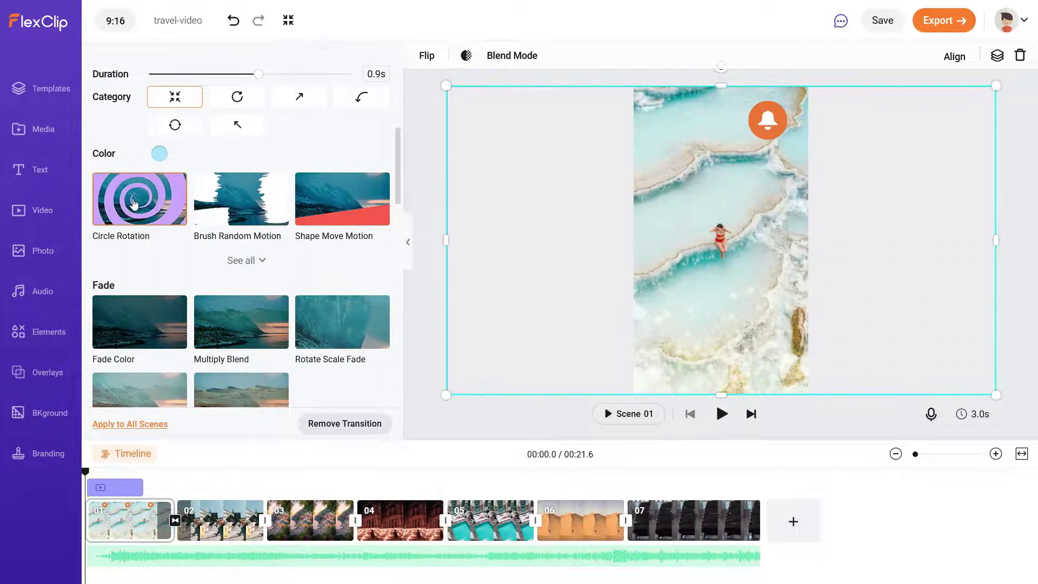
{"action": "scroll", "coordinate": [232, 232], "scroll_direction": "down", "scroll_amount": 4}
{"action": "scroll", "coordinate": [208, 229], "scroll_direction": "up", "scroll_amount": 5}
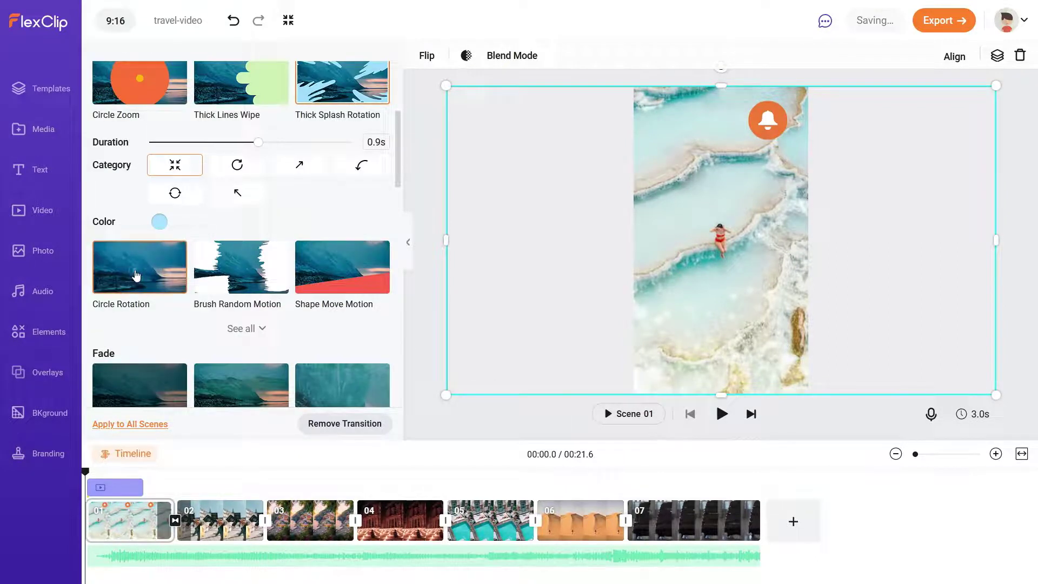
Apply the Circle Rotation transition between scenes 01 and 02, with a 0.7 s duration and a green colour.
{"action": "left_click", "coordinate": [136, 276]}
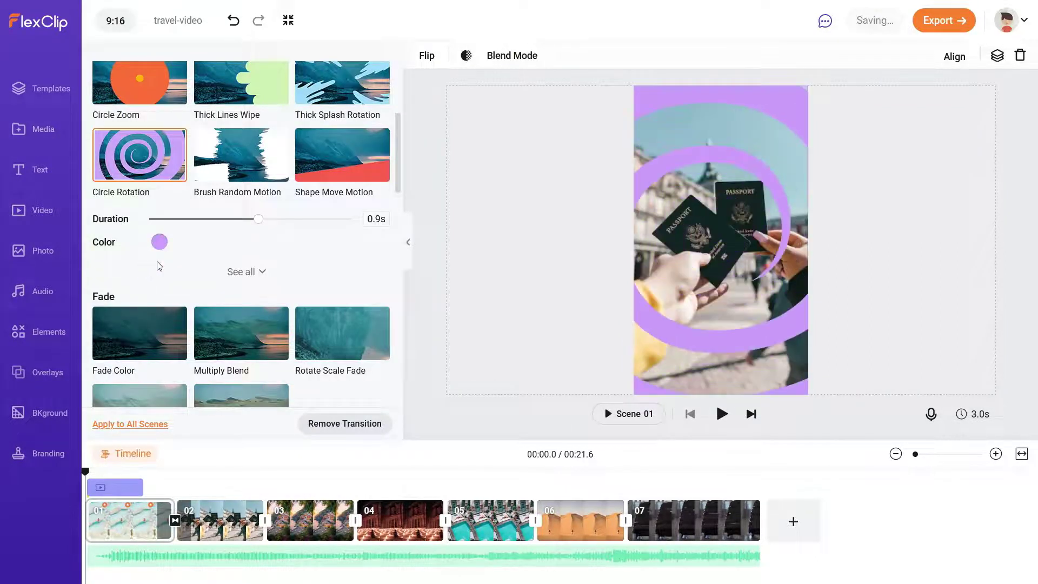
{"action": "left_click_drag", "start_coordinate": [256, 220], "coordinate": [226, 225]}
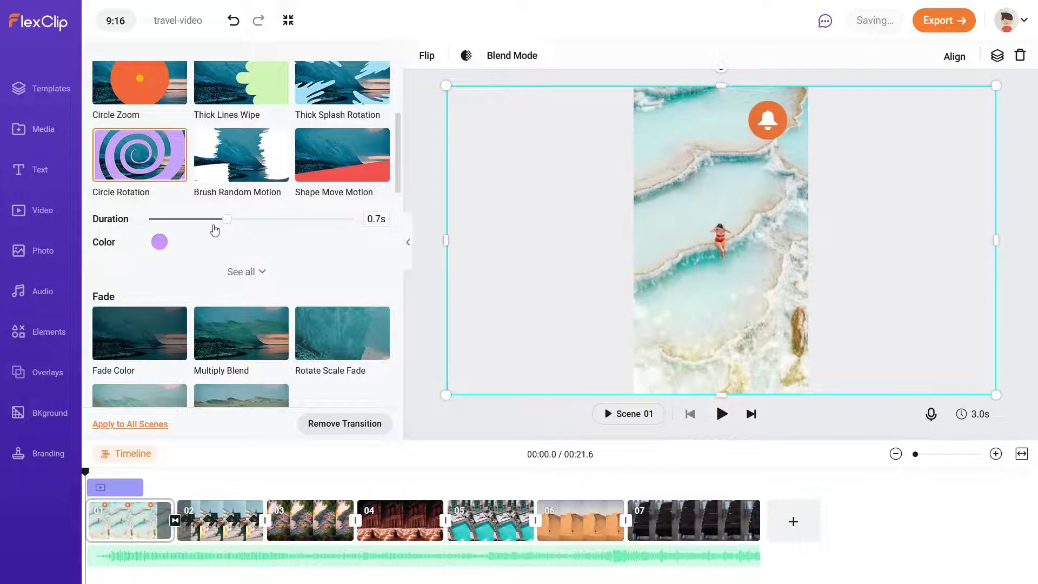
{"action": "left_click", "coordinate": [160, 243]}
{"action": "left_click", "coordinate": [125, 365]}
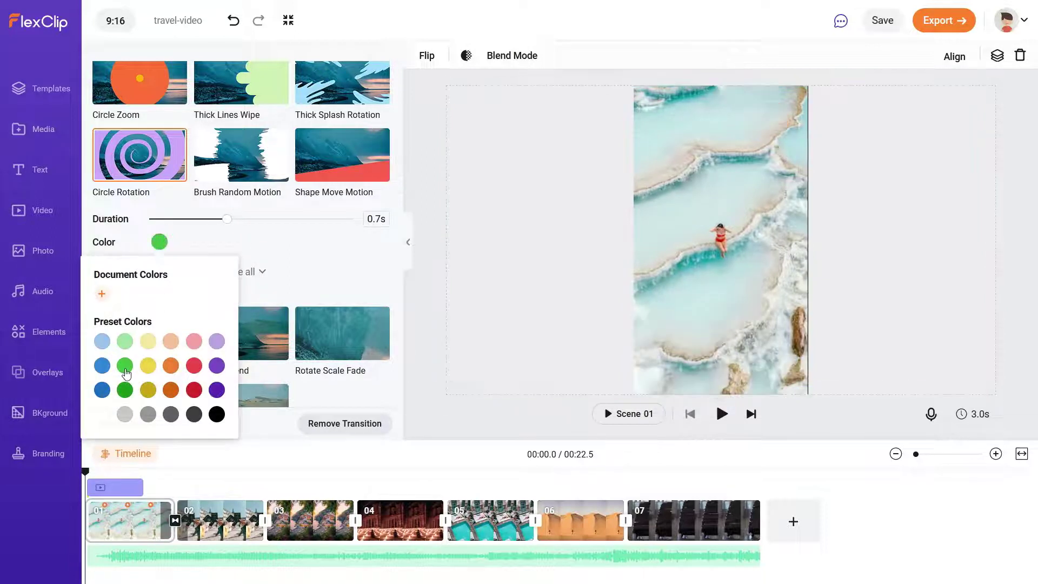
Browse the full set of overlay transitions and apply Circle Fusion Disperse between scenes 01 and 02.
{"action": "left_click", "coordinate": [291, 279]}
{"action": "scroll", "coordinate": [292, 279], "scroll_direction": "down", "scroll_amount": 3}
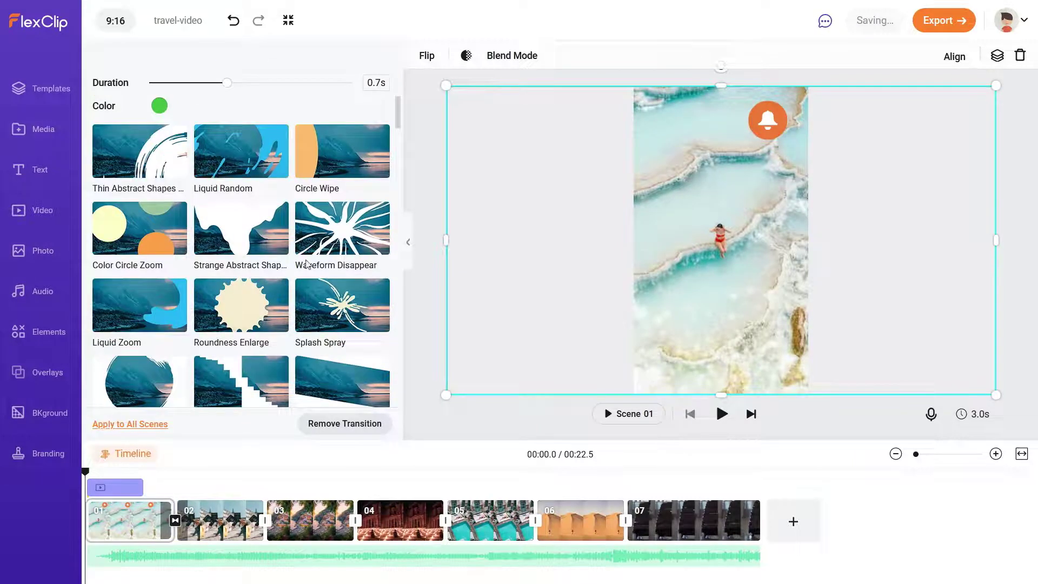
{"action": "scroll", "coordinate": [167, 208], "scroll_direction": "down", "scroll_amount": 6}
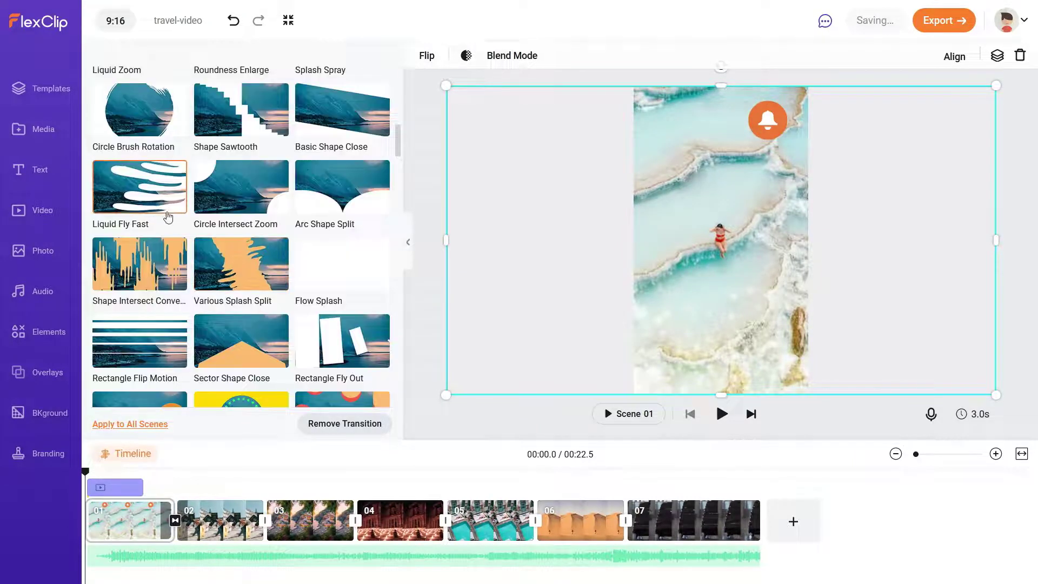
{"action": "scroll", "coordinate": [173, 233], "scroll_direction": "down", "scroll_amount": 3}
{"action": "scroll", "coordinate": [174, 234], "scroll_direction": "down", "scroll_amount": 10}
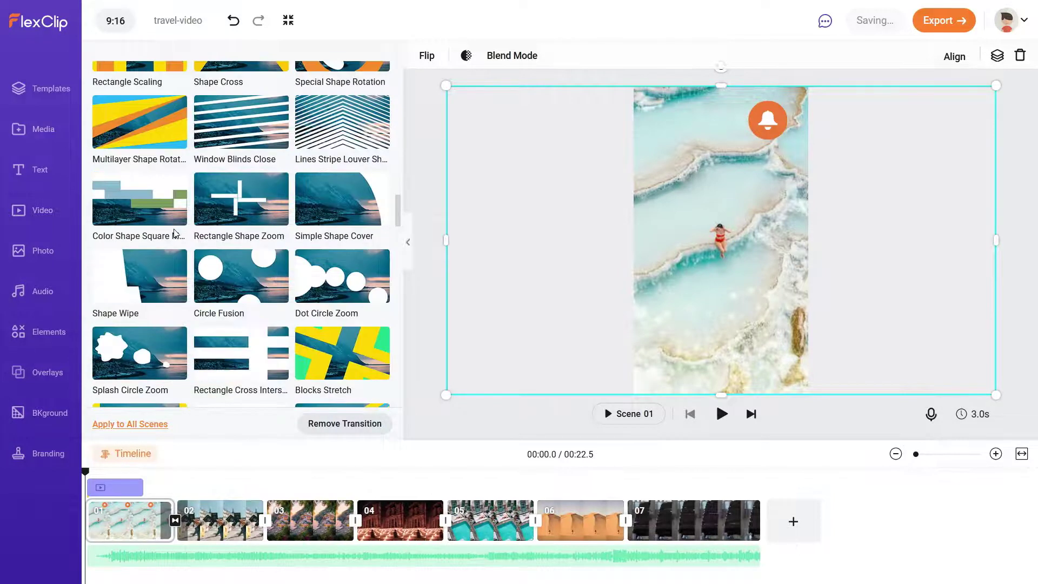
{"action": "scroll", "coordinate": [174, 233], "scroll_direction": "down", "scroll_amount": 5}
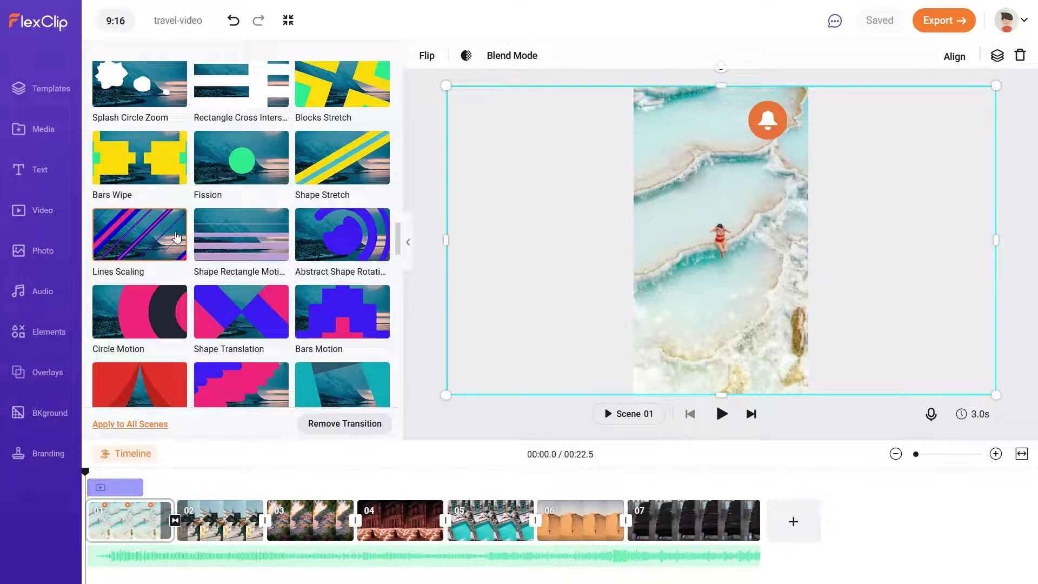
{"action": "scroll", "coordinate": [176, 237], "scroll_direction": "down", "scroll_amount": 9}
{"action": "scroll", "coordinate": [241, 239], "scroll_direction": "down", "scroll_amount": 4}
{"action": "left_click", "coordinate": [246, 179]}
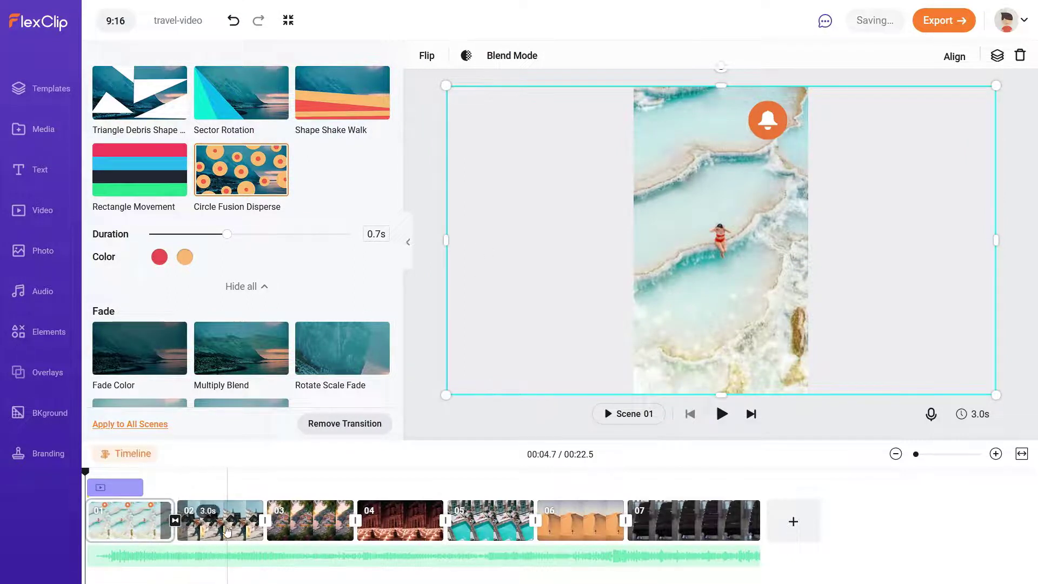
Try flipping scene 01's photo vertically and flip it back.
{"action": "left_click", "coordinate": [120, 531]}
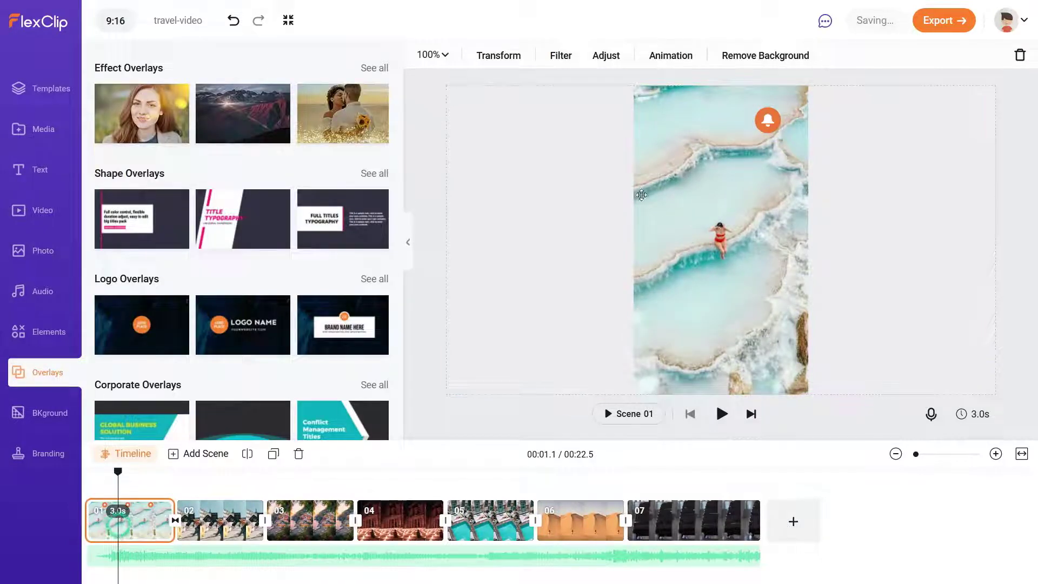
{"action": "left_click", "coordinate": [500, 58]}
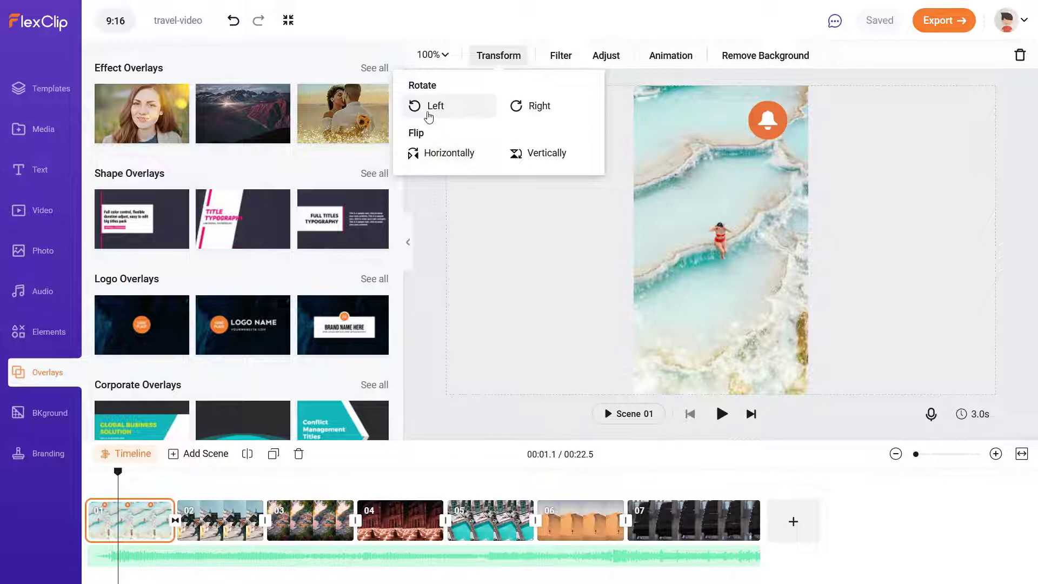
{"action": "left_click", "coordinate": [563, 159]}
{"action": "left_click", "coordinate": [562, 159]}
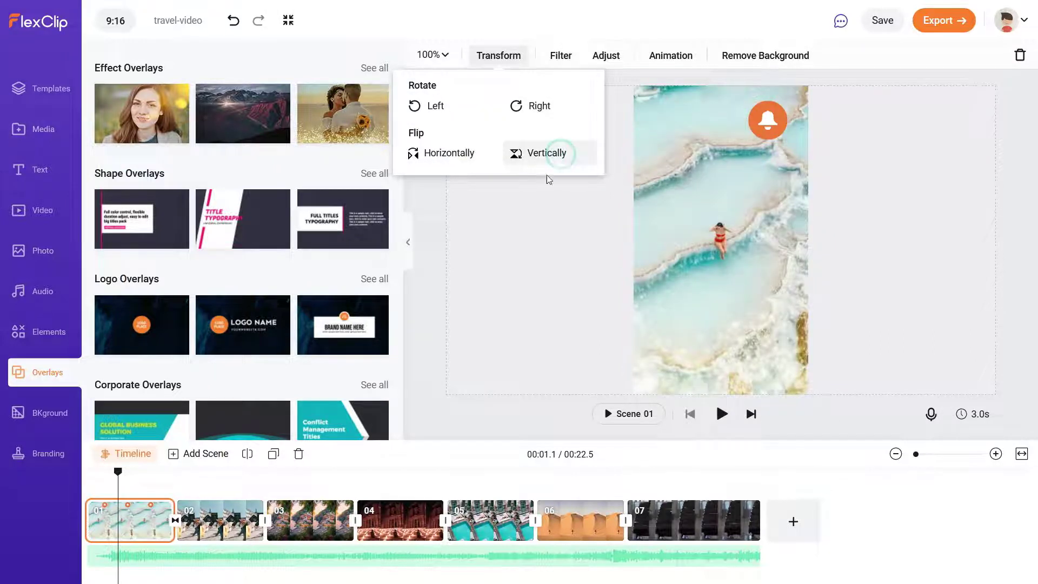
Apply the Epic filter to scene 01's photo at intensity 67 after trying the B&W filter.
{"action": "left_click", "coordinate": [560, 56]}
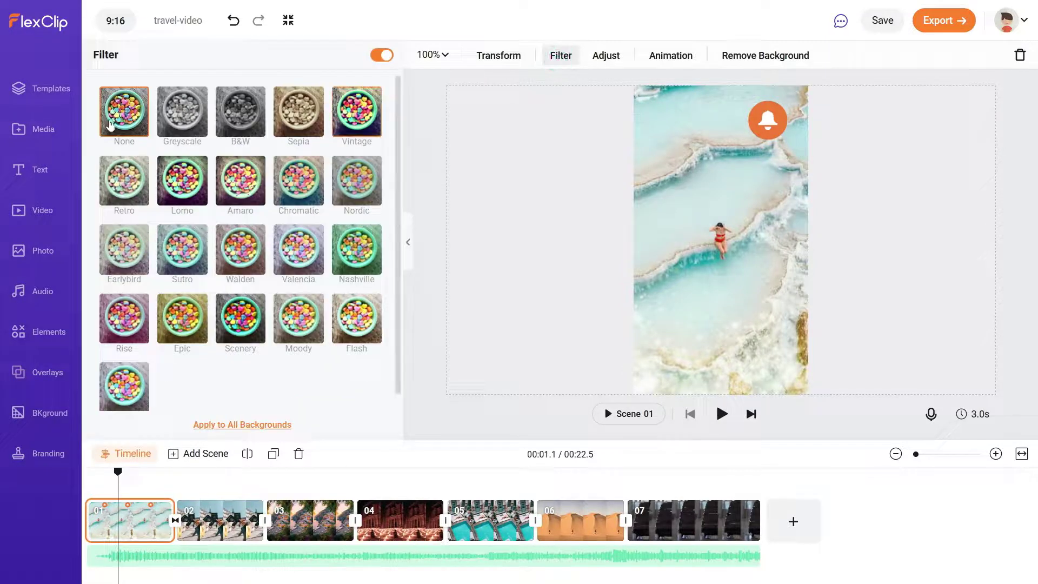
{"action": "scroll", "coordinate": [234, 361], "scroll_direction": "down", "scroll_amount": 1}
{"action": "left_click", "coordinate": [184, 311]}
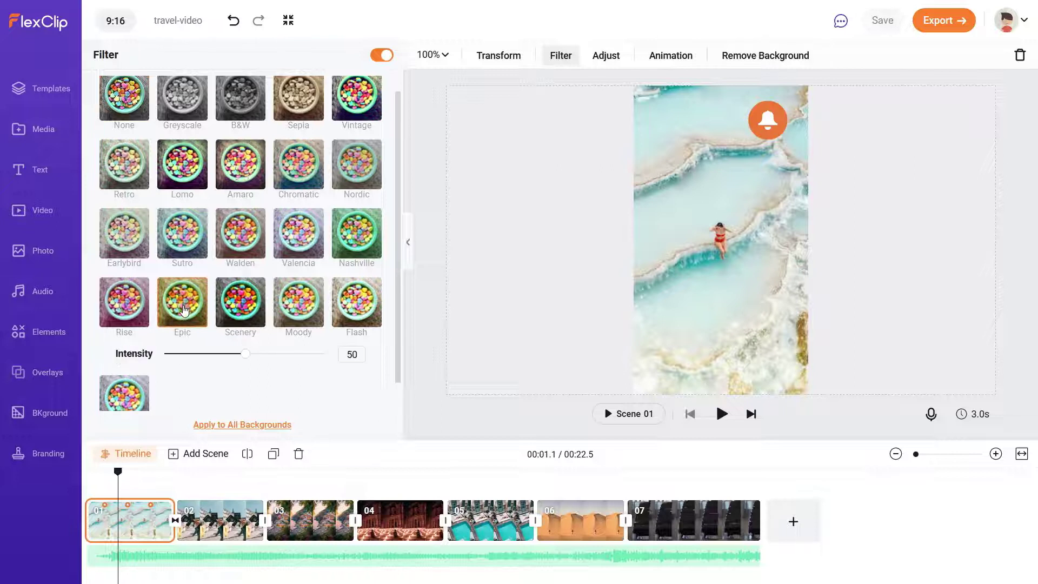
{"action": "scroll", "coordinate": [184, 309], "scroll_direction": "down", "scroll_amount": 1}
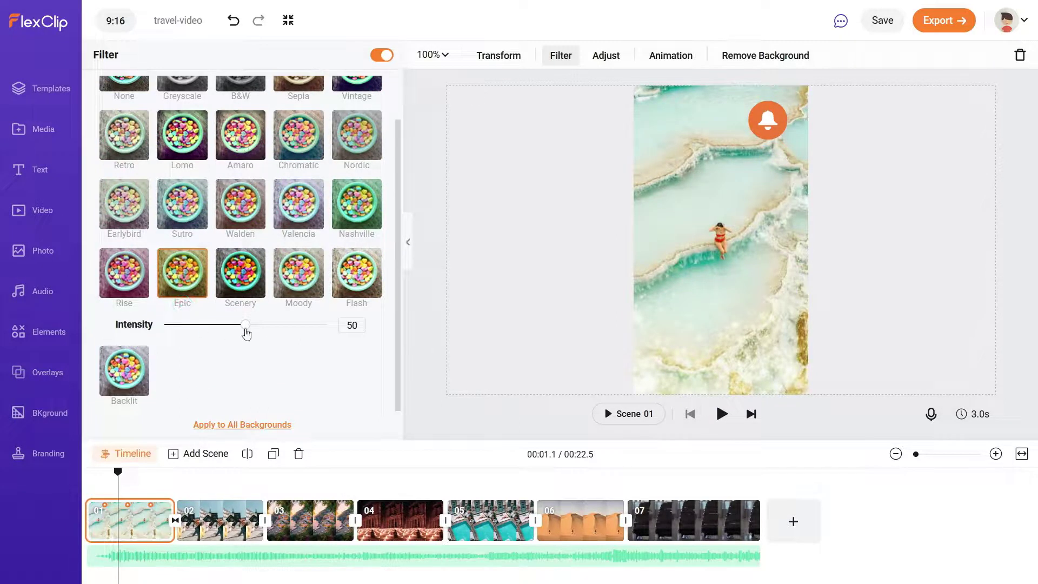
{"action": "left_click_drag", "start_coordinate": [256, 332], "coordinate": [286, 333]}
{"action": "scroll", "coordinate": [365, 211], "scroll_direction": "up", "scroll_amount": 2}
{"action": "left_click", "coordinate": [240, 114]}
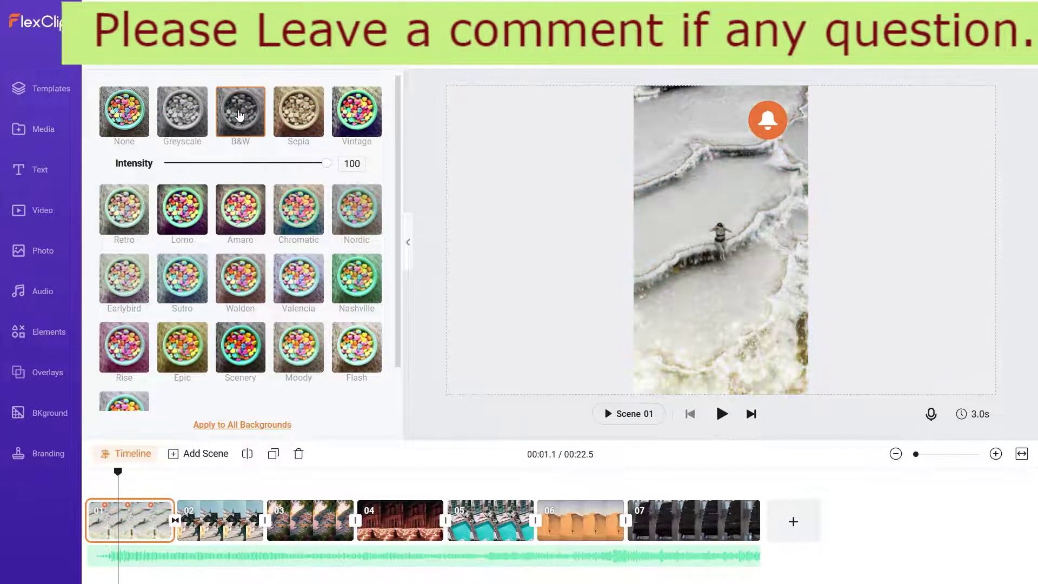
{"action": "left_click", "coordinate": [181, 354]}
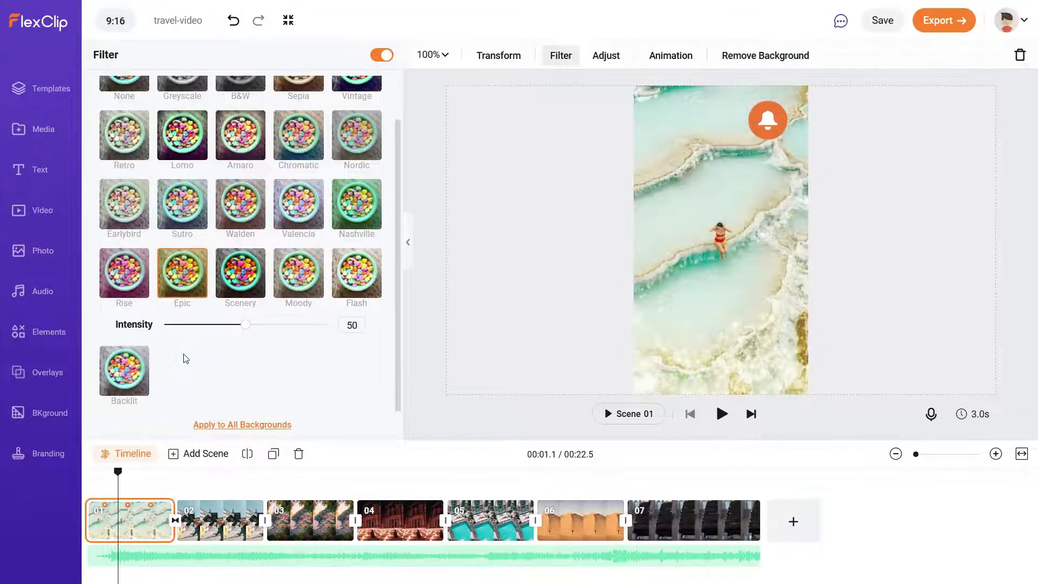
{"action": "left_click", "coordinate": [273, 326]}
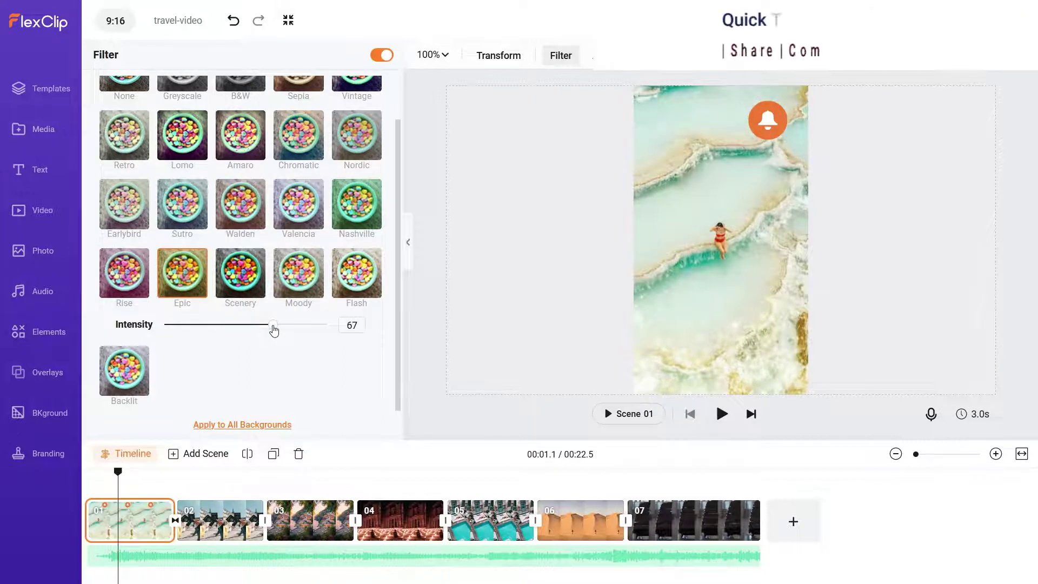
Review the colour adjustments of scene 01's photo and give it the Zoom Out animation.
{"action": "left_click", "coordinate": [611, 55]}
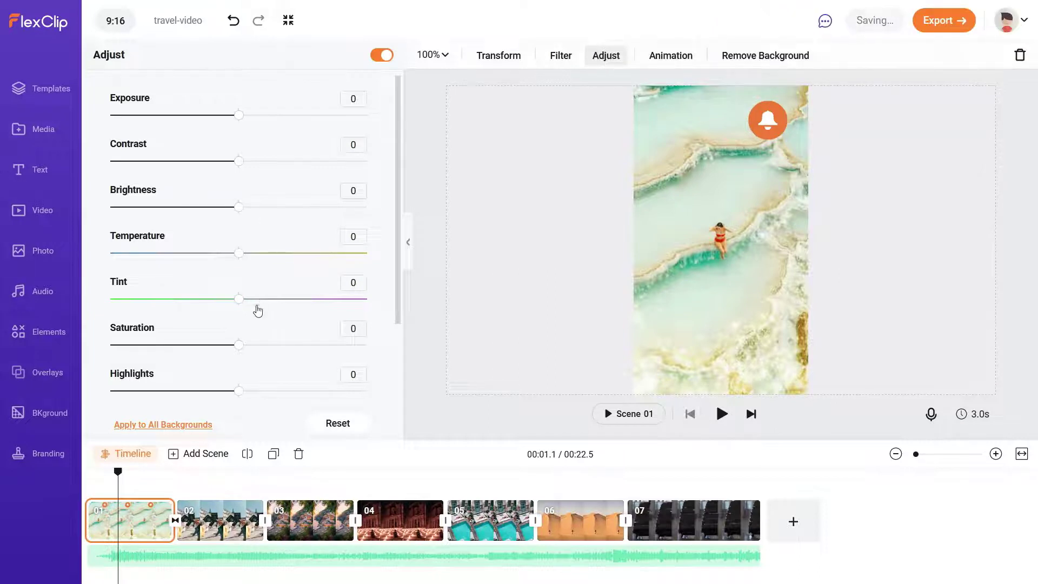
{"action": "scroll", "coordinate": [281, 310], "scroll_direction": "down", "scroll_amount": 2}
{"action": "scroll", "coordinate": [276, 310], "scroll_direction": "up", "scroll_amount": 2}
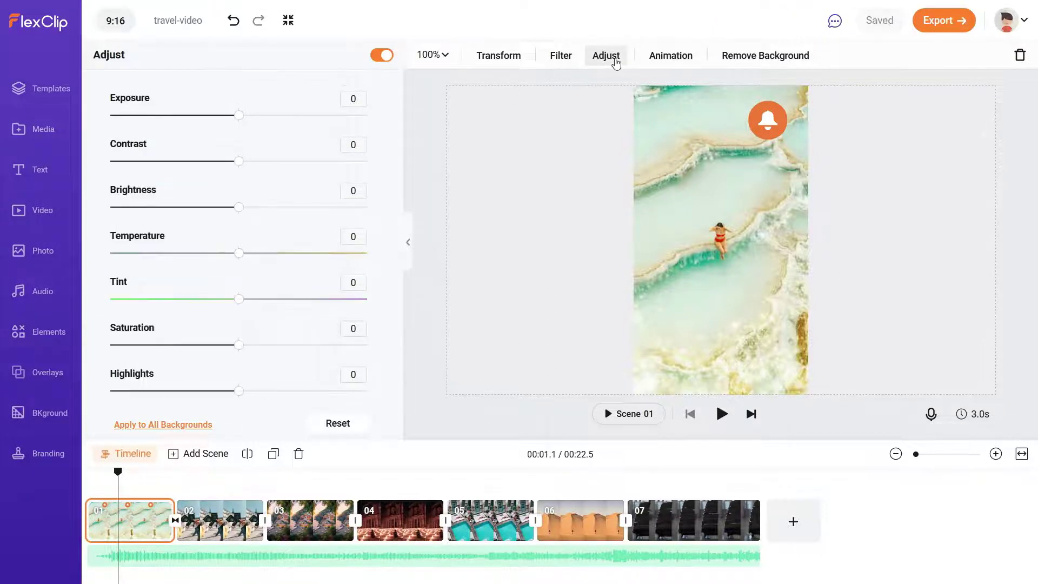
{"action": "left_click", "coordinate": [678, 59]}
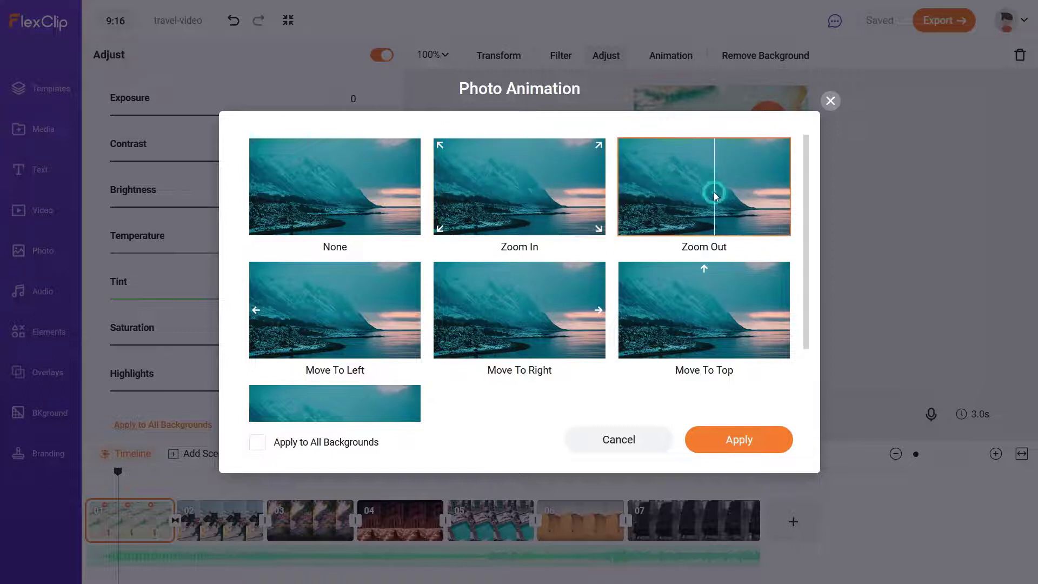
{"action": "left_click", "coordinate": [748, 440]}
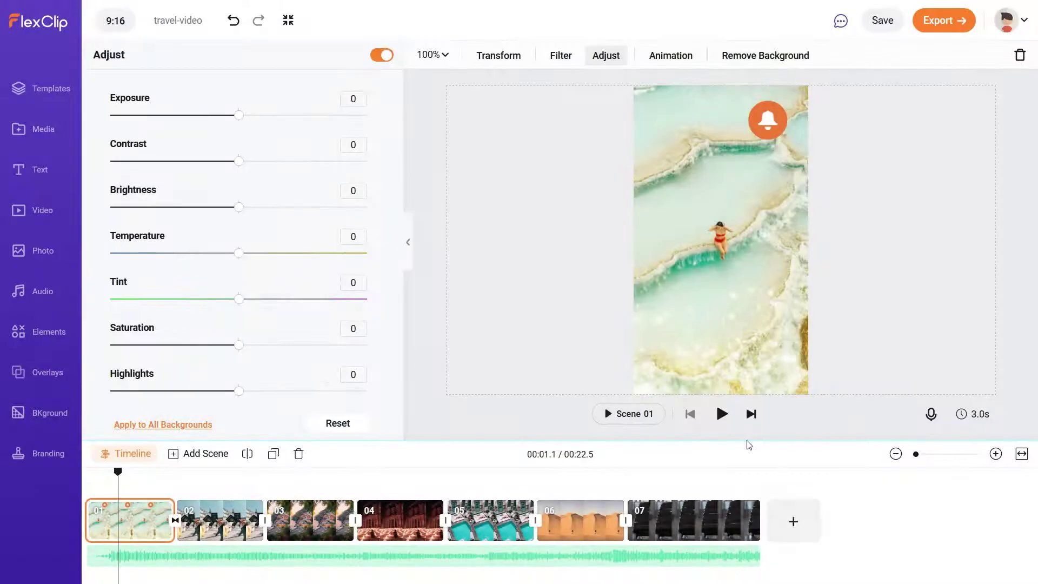
Preview scene 01 and extend its duration to 3.7 s on the timeline.
{"action": "left_click", "coordinate": [721, 414]}
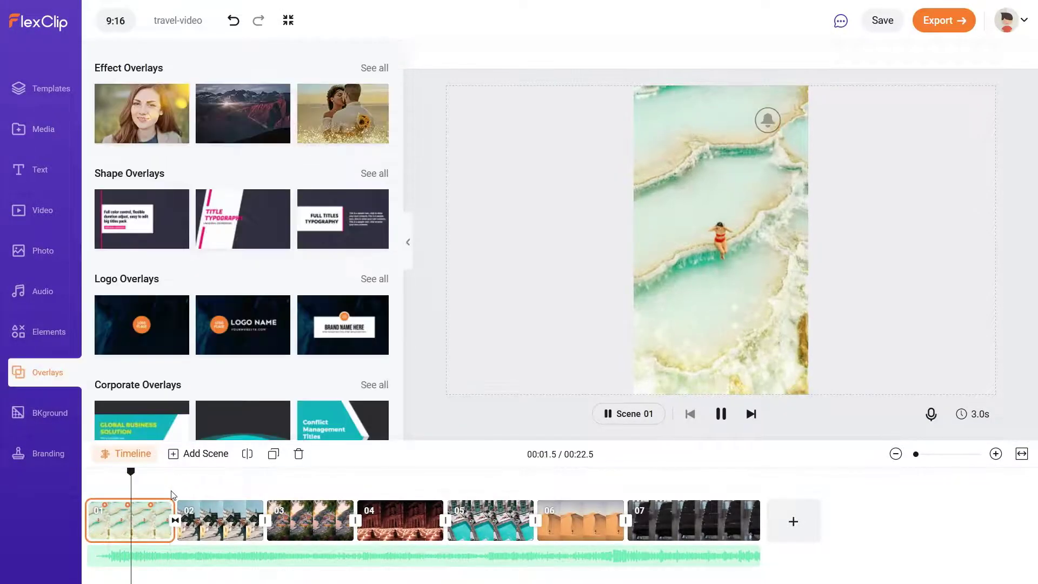
{"action": "left_click", "coordinate": [668, 365]}
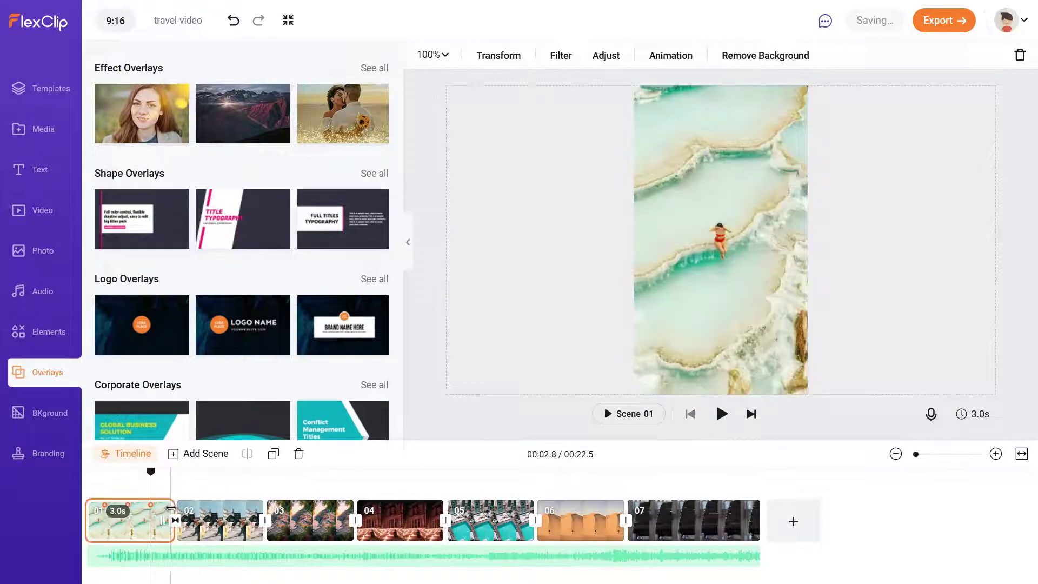
{"action": "left_click_drag", "start_coordinate": [170, 508], "coordinate": [200, 508]}
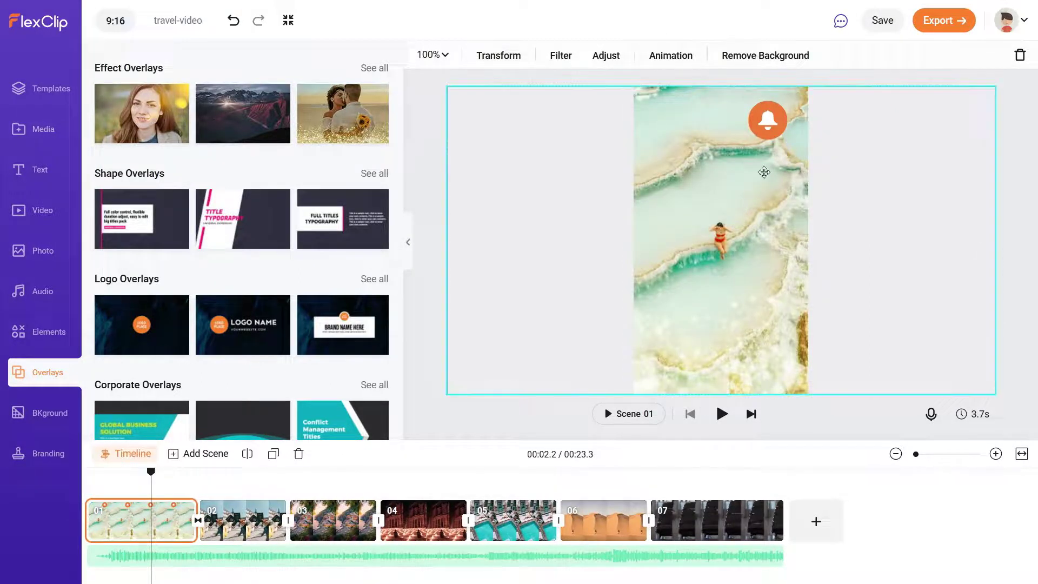
Apply the B&W filter to scene 02's passport photo at intensity 100.
{"action": "left_click", "coordinate": [248, 537]}
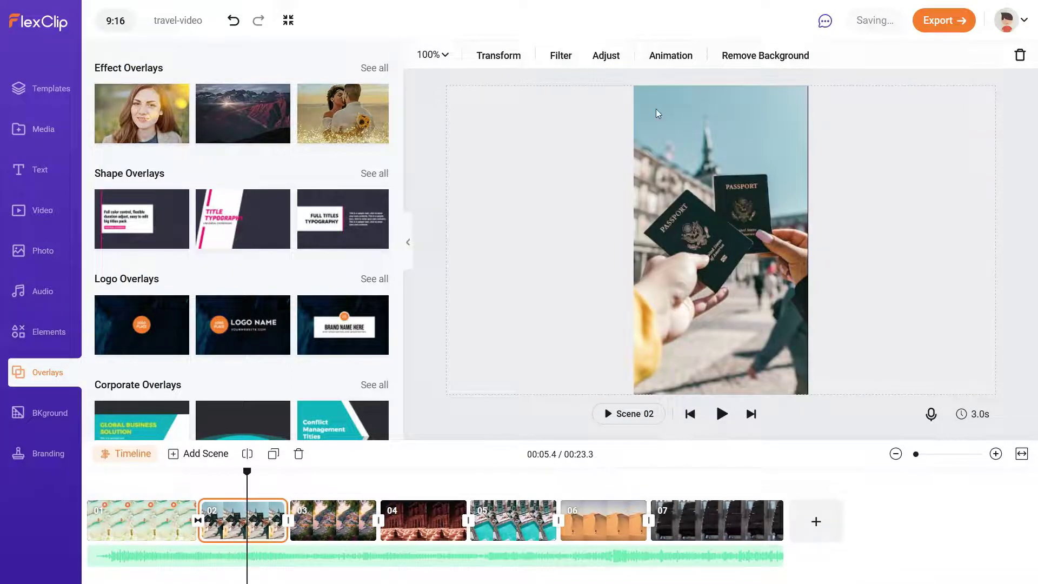
{"action": "left_click", "coordinate": [561, 55]}
{"action": "left_click", "coordinate": [242, 93]}
{"action": "scroll", "coordinate": [243, 93], "scroll_direction": "down", "scroll_amount": 1}
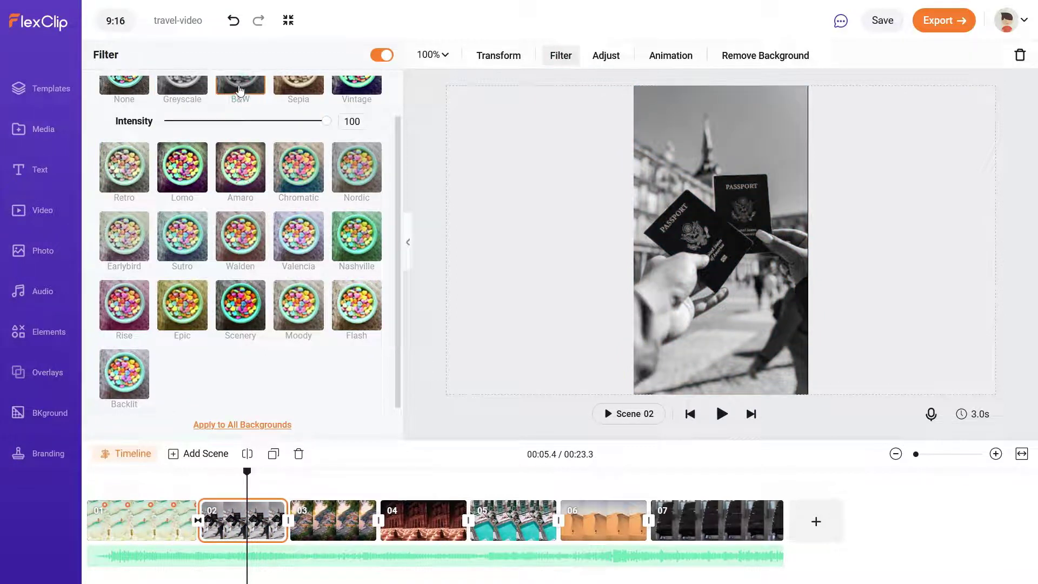
{"action": "left_click_drag", "start_coordinate": [296, 121], "coordinate": [343, 139]}
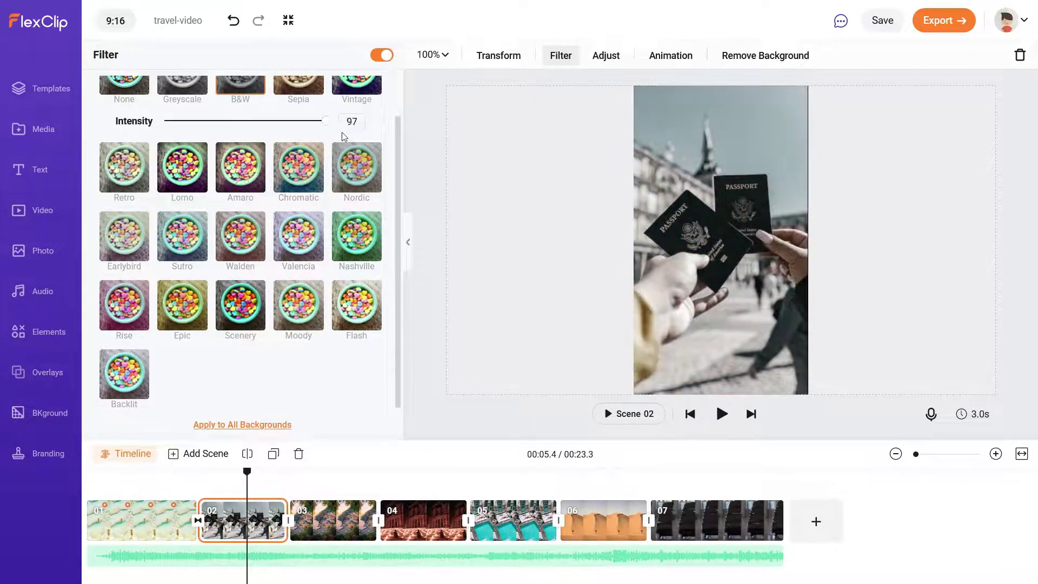
{"action": "scroll", "coordinate": [373, 302], "scroll_direction": "up", "scroll_amount": 2}
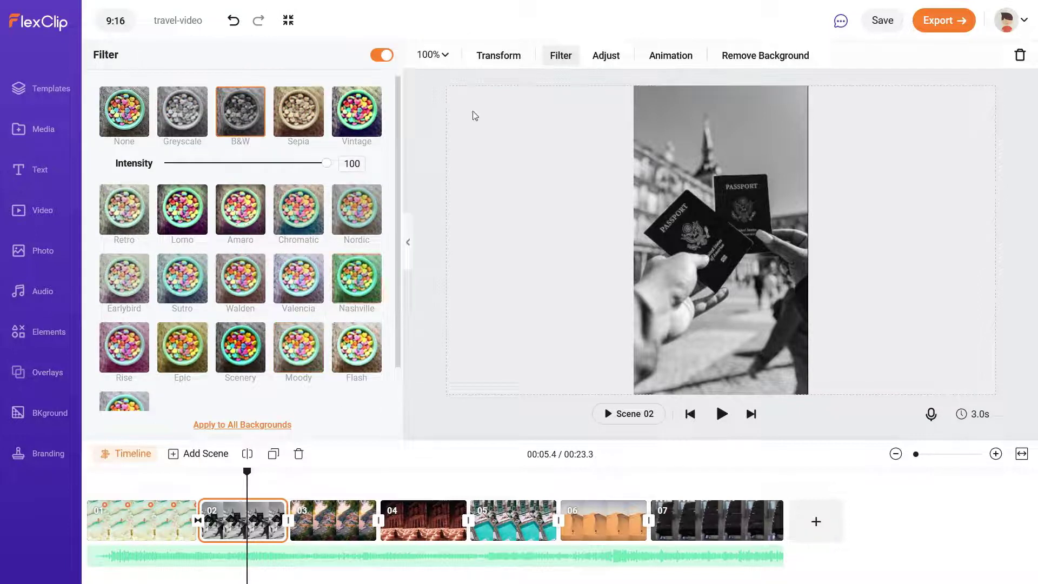
Set the temperature of scene 02's photo to 24 and give it the Move To Left animation.
{"action": "left_click", "coordinate": [617, 58]}
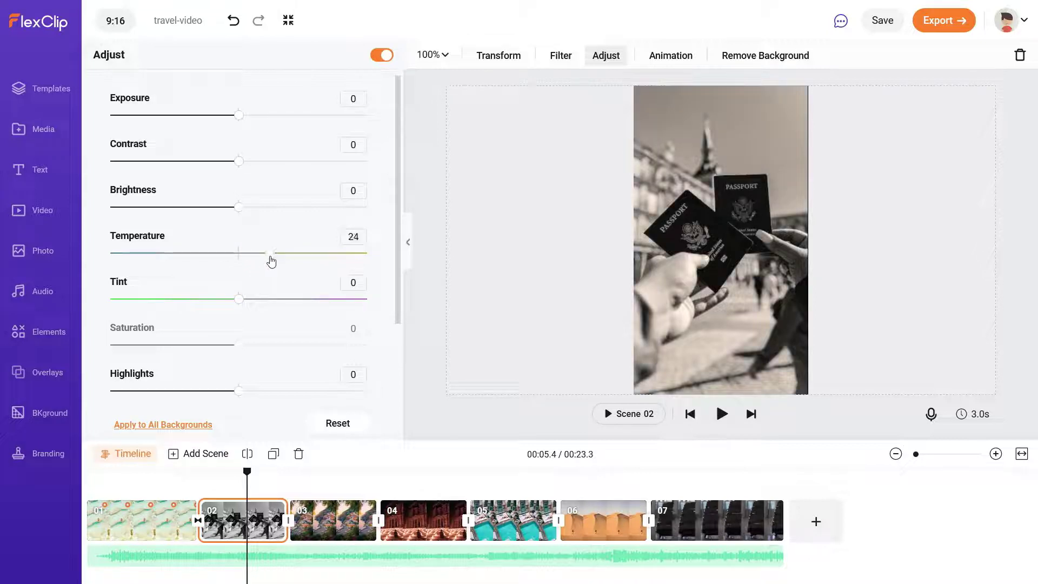
{"action": "left_click", "coordinate": [666, 57]}
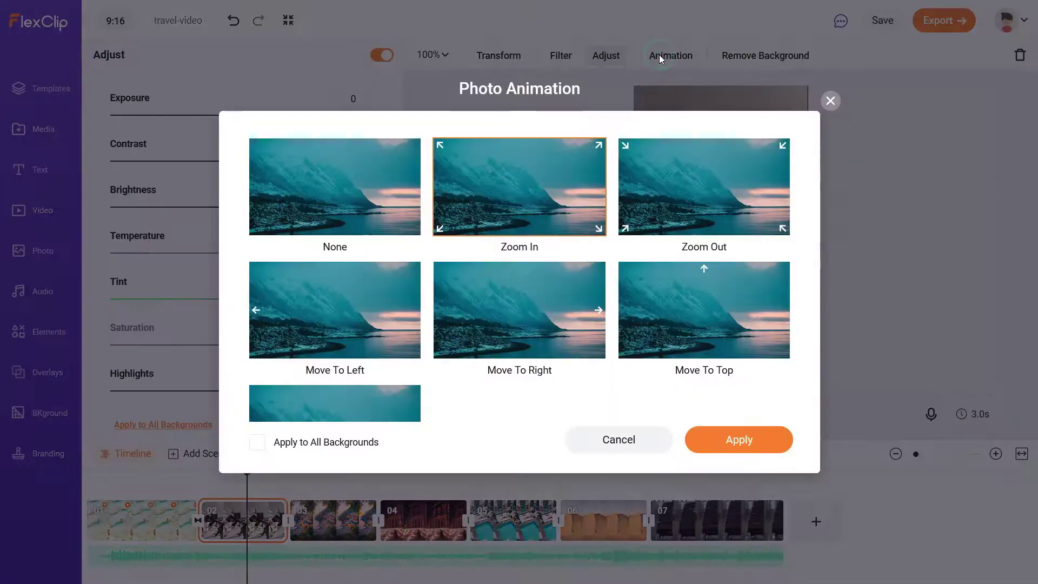
{"action": "left_click", "coordinate": [326, 332]}
{"action": "left_click", "coordinate": [749, 436]}
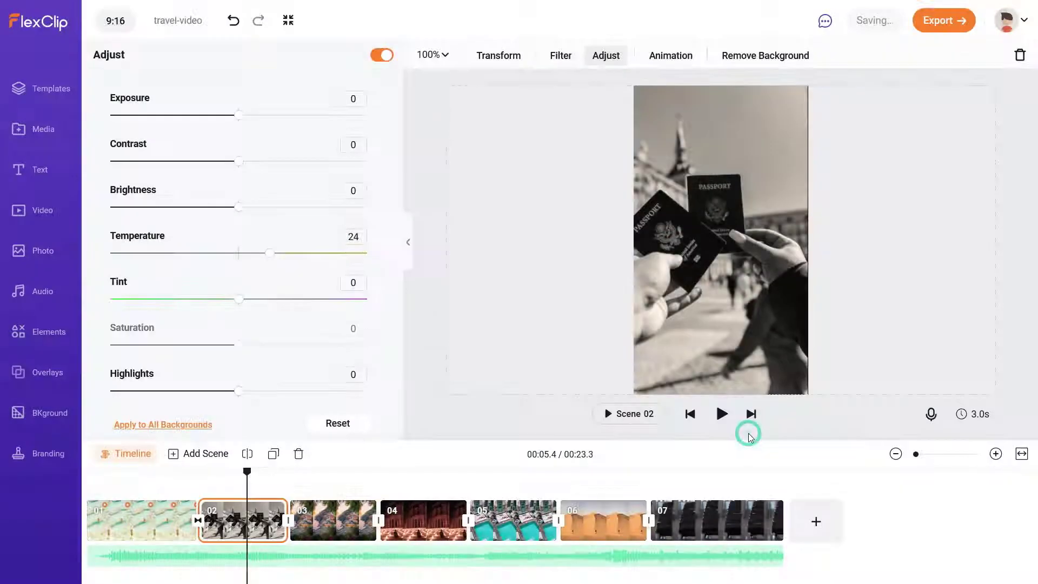
Browse the transitions between scenes 02 and 03 and apply Luma from the Stylize group.
{"action": "left_click", "coordinate": [288, 521]}
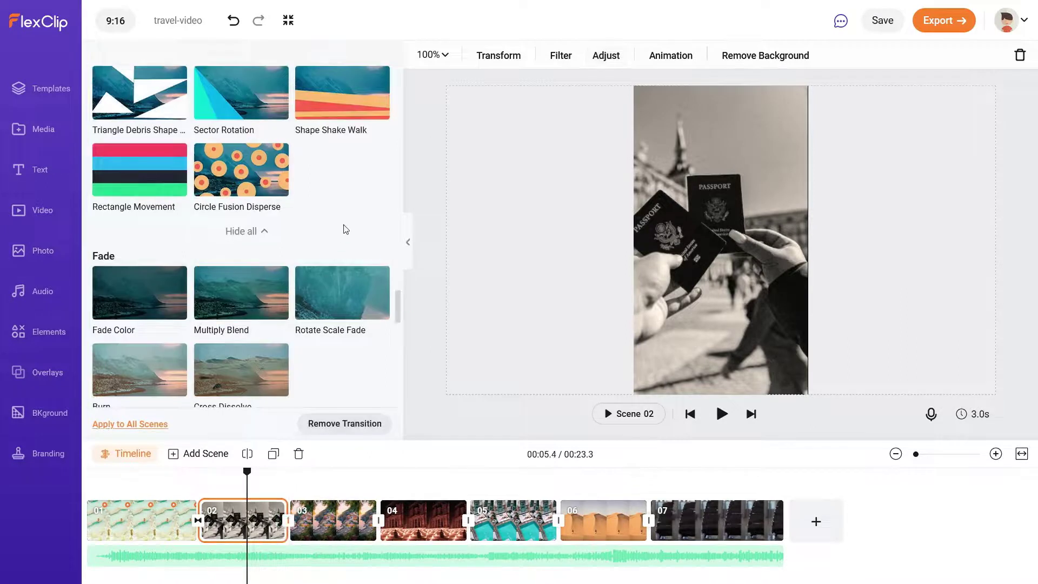
{"action": "scroll", "coordinate": [342, 227], "scroll_direction": "down", "scroll_amount": 8}
{"action": "left_click", "coordinate": [344, 233]}
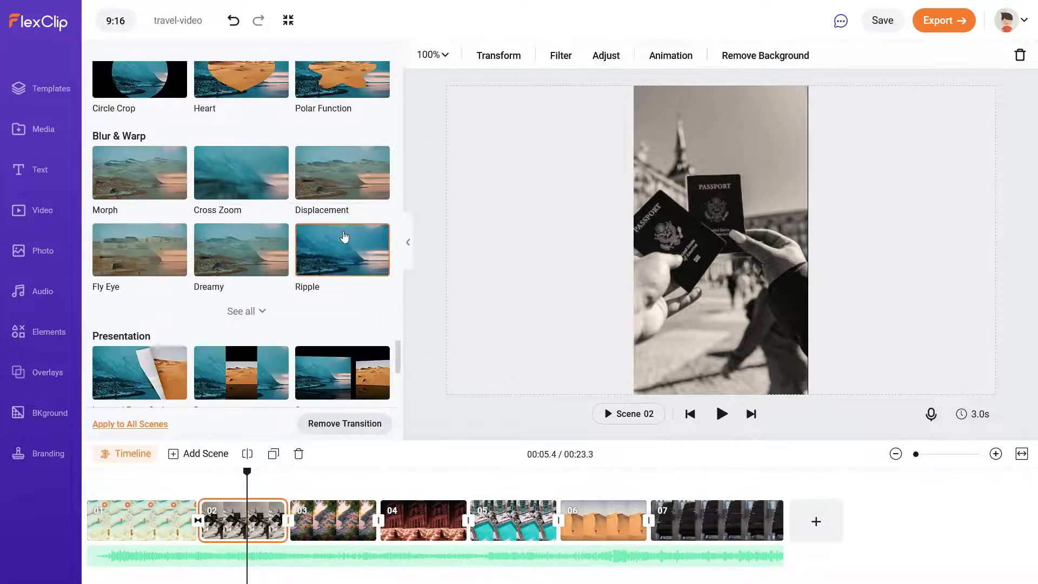
{"action": "scroll", "coordinate": [343, 236], "scroll_direction": "down", "scroll_amount": 5}
{"action": "scroll", "coordinate": [343, 240], "scroll_direction": "down", "scroll_amount": 1}
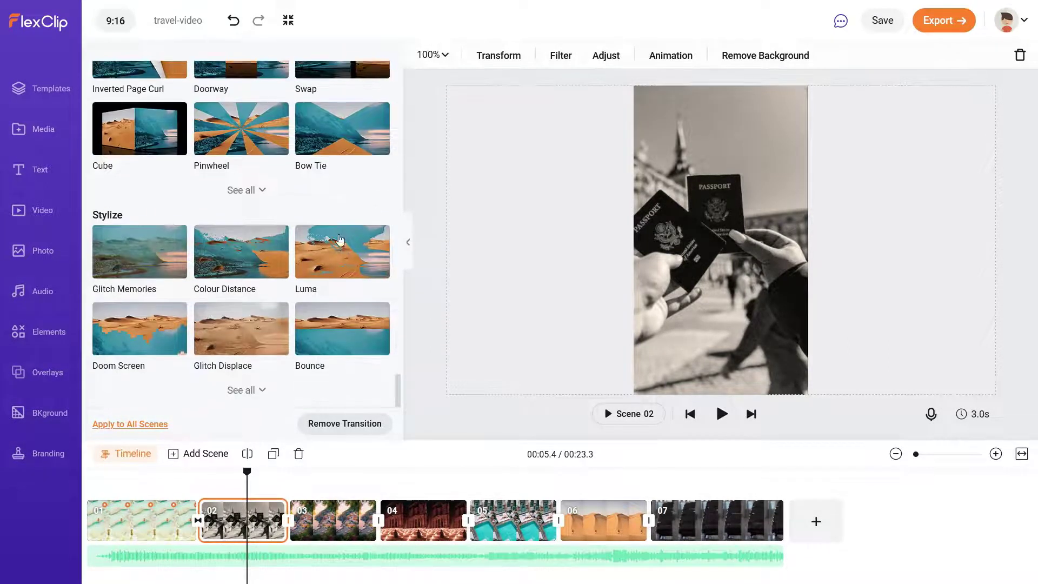
{"action": "left_click", "coordinate": [230, 261]}
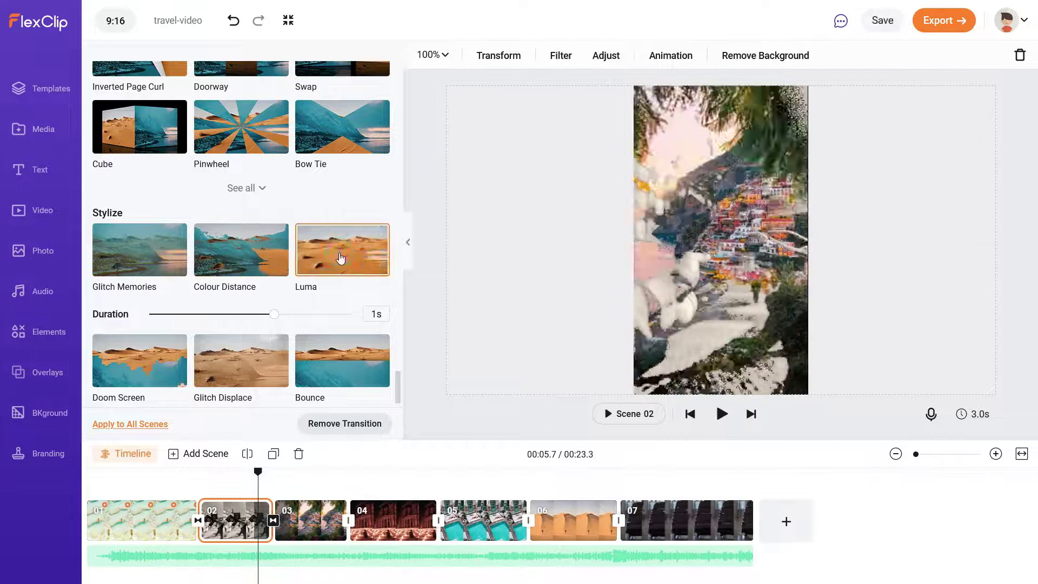
Change the transition between scenes 02 and 03 to Colour Distance and extend scene 02 on the timeline.
{"action": "left_click", "coordinate": [111, 261]}
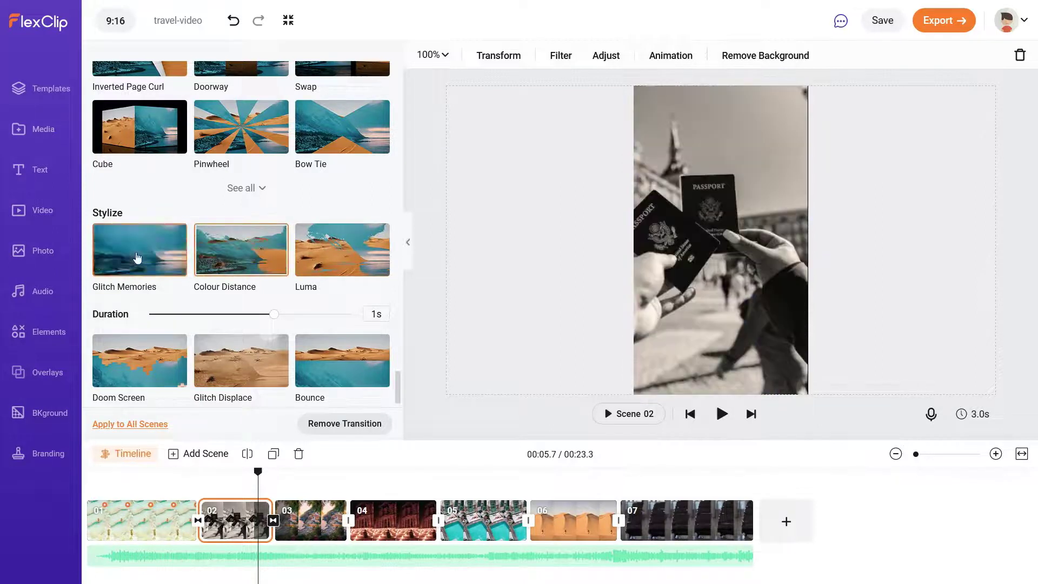
{"action": "left_click", "coordinate": [245, 257]}
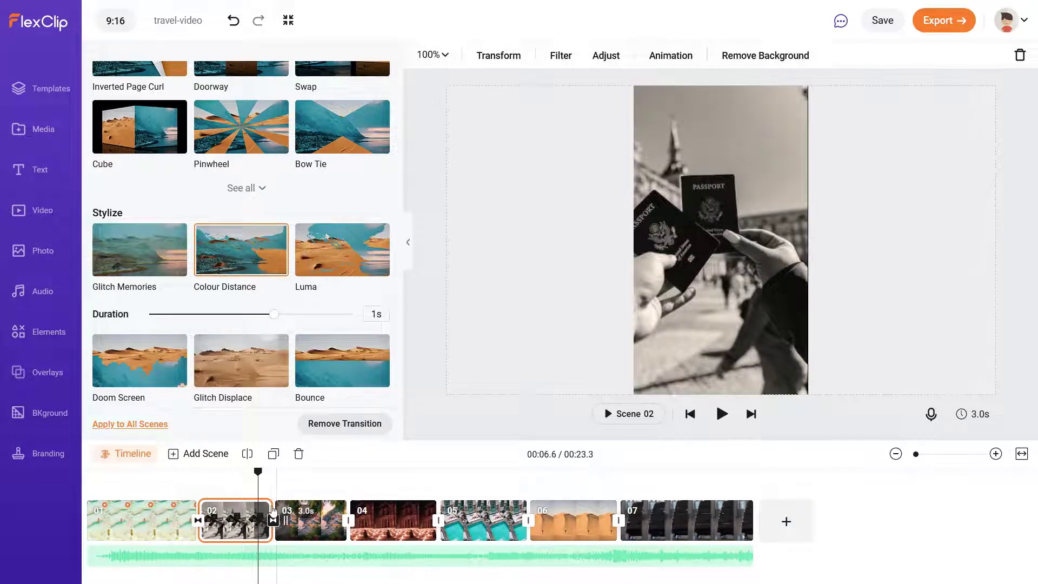
{"action": "left_click_drag", "start_coordinate": [271, 519], "coordinate": [296, 517]}
Apply the Vintage filter at intensity 50 to scene 03's coastal town photo and extend the scene to 3.7 s.
{"action": "left_click", "coordinate": [337, 516]}
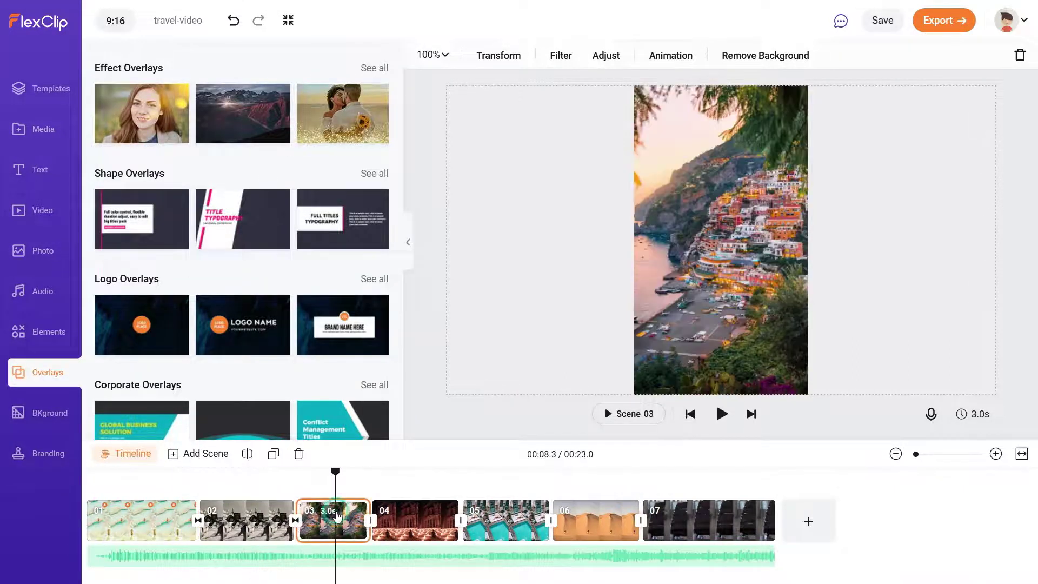
{"action": "left_click", "coordinate": [569, 62]}
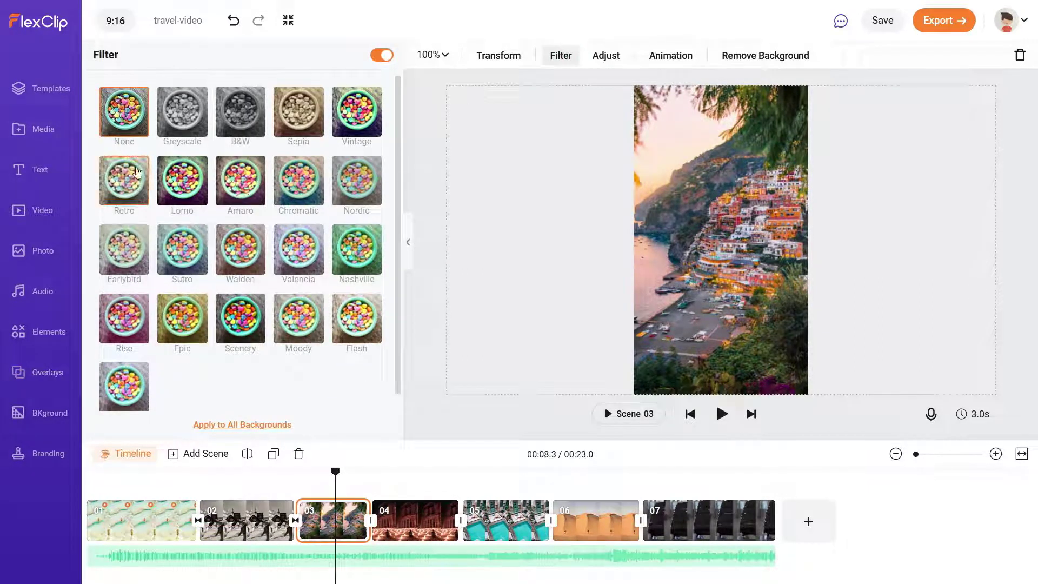
{"action": "left_click", "coordinate": [367, 114]}
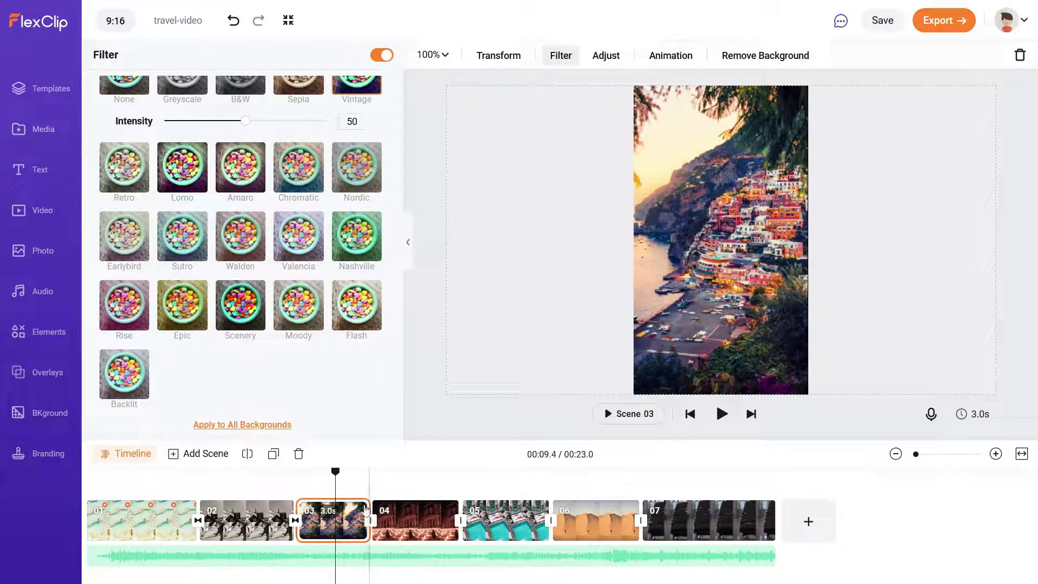
{"action": "left_click_drag", "start_coordinate": [370, 520], "coordinate": [385, 511]}
Give scene 04's photo the Move To Top animation.
{"action": "left_click", "coordinate": [385, 511]}
{"action": "left_click", "coordinate": [662, 57]}
{"action": "scroll", "coordinate": [524, 322], "scroll_direction": "down", "scroll_amount": 2}
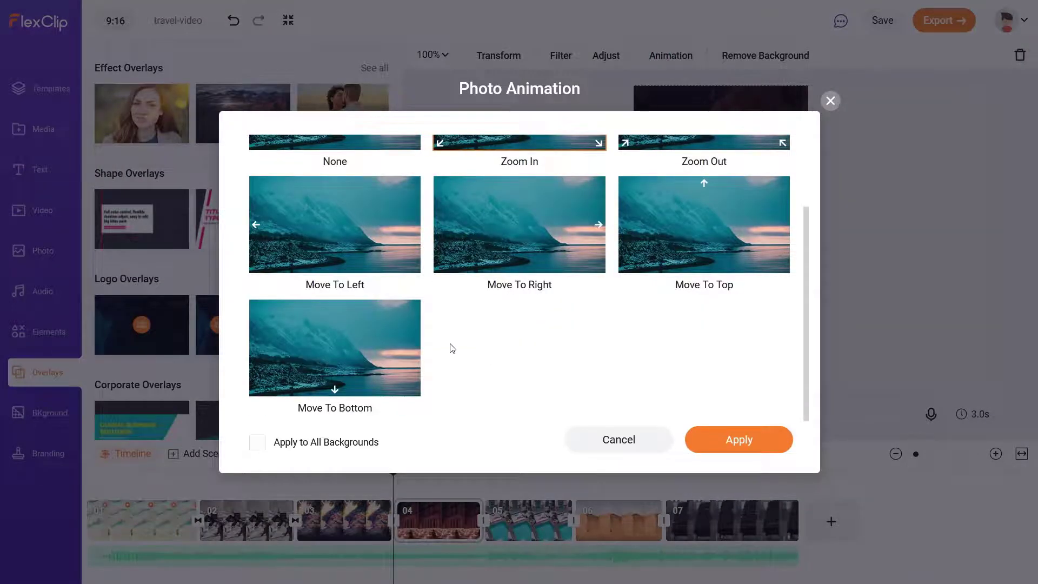
{"action": "left_click", "coordinate": [729, 231]}
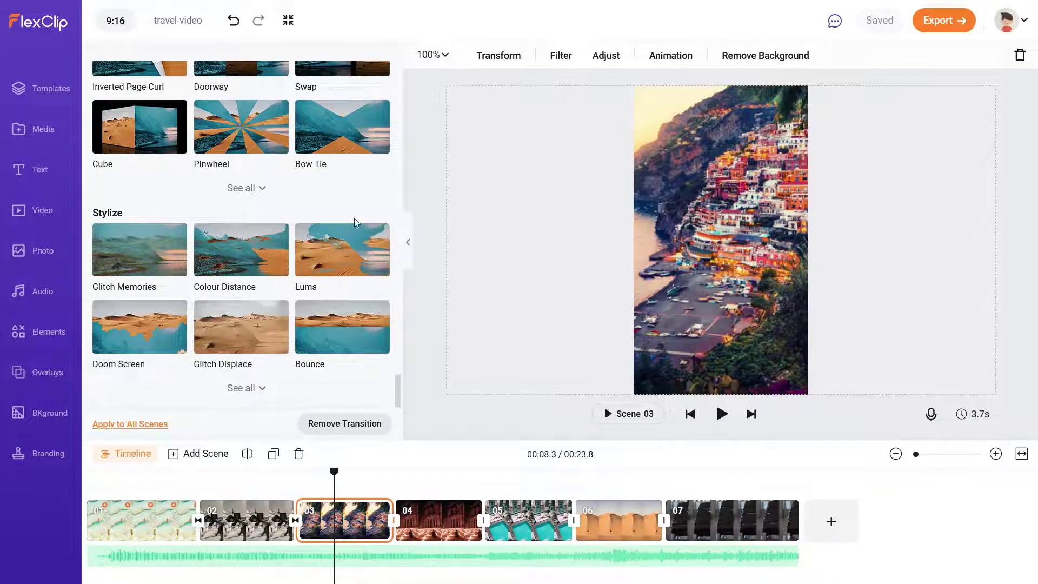
Add Stylize transitions: Mosaic after scene 03, Polka Dots Curtain after 04, Pixel Ize after 05 and Random Squares after 06.
{"action": "scroll", "coordinate": [282, 261], "scroll_direction": "down", "scroll_amount": 1}
{"action": "scroll", "coordinate": [281, 262], "scroll_direction": "down", "scroll_amount": 2}
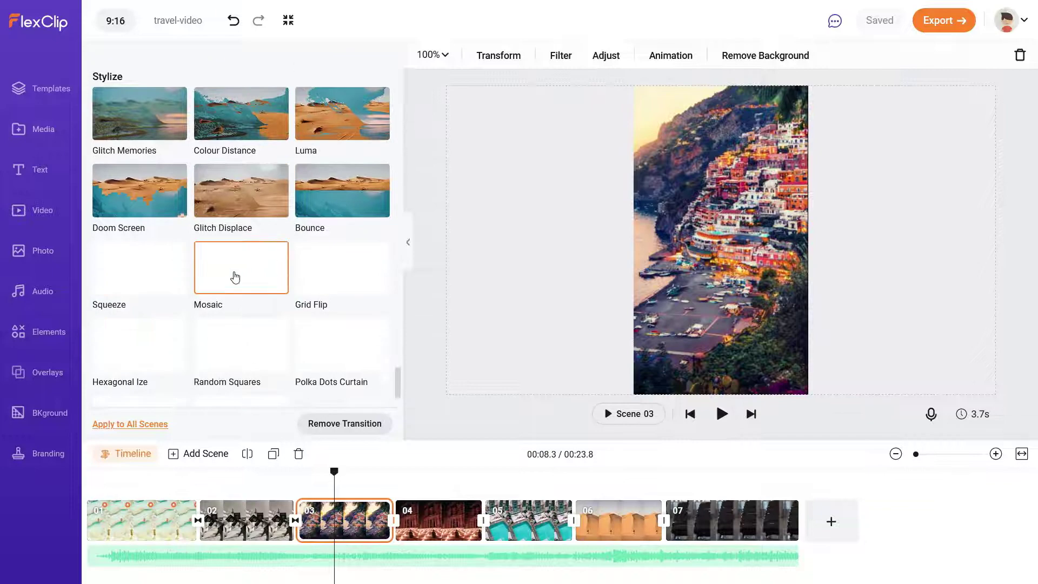
{"action": "left_click", "coordinate": [241, 278]}
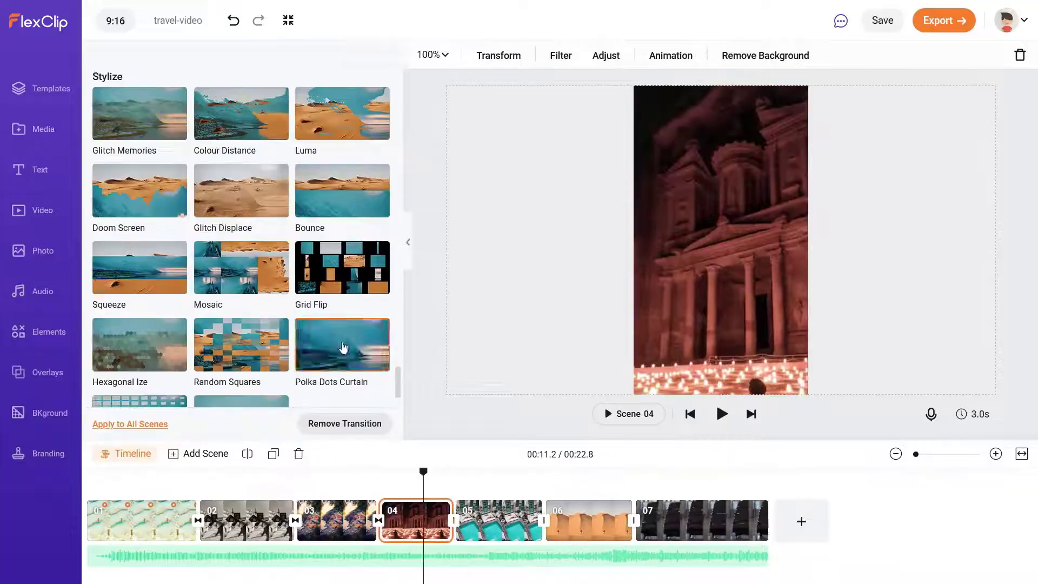
{"action": "left_click", "coordinate": [343, 347]}
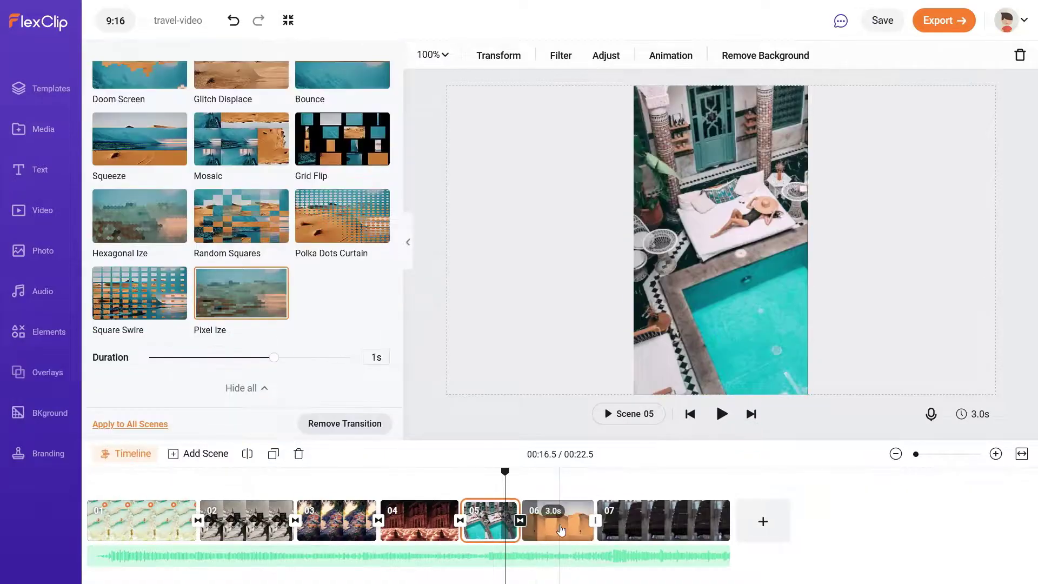
{"action": "left_click", "coordinate": [258, 243]}
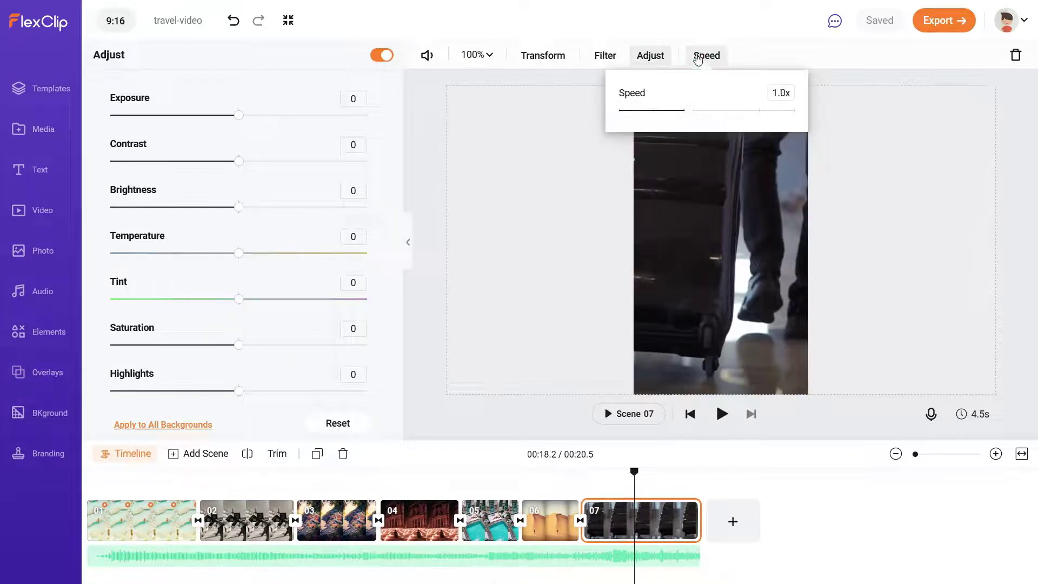
Increase the playback speed of scene 07's suitcase video clip.
{"action": "mouse_move", "coordinate": [695, 111]}
{"action": "left_mouse_down"}
{"action": "mouse_move", "coordinate": [712, 111]}
{"action": "mouse_move", "coordinate": [694, 111]}
{"action": "left_mouse_up"}
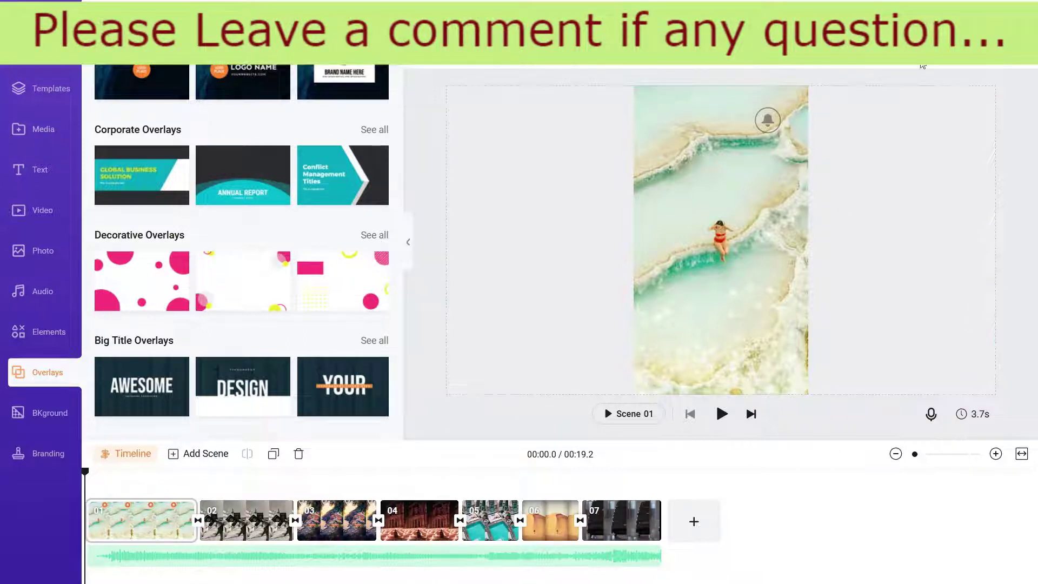
Export the finished travel video in 1080p high quality and return to editing.
{"action": "left_click", "coordinate": [943, 20]}
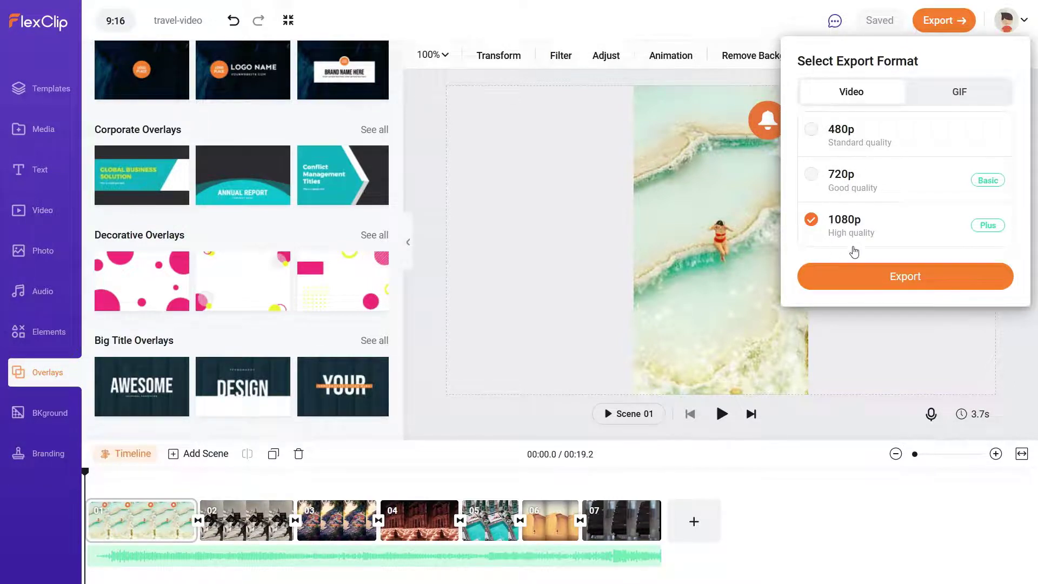
{"action": "left_click", "coordinate": [913, 278]}
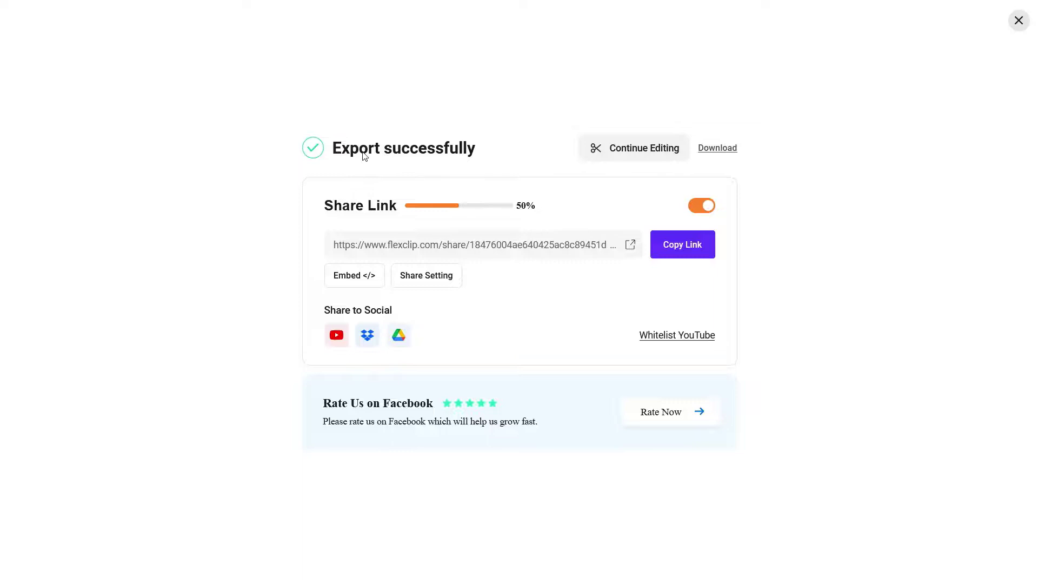
{"action": "left_click", "coordinate": [649, 154]}
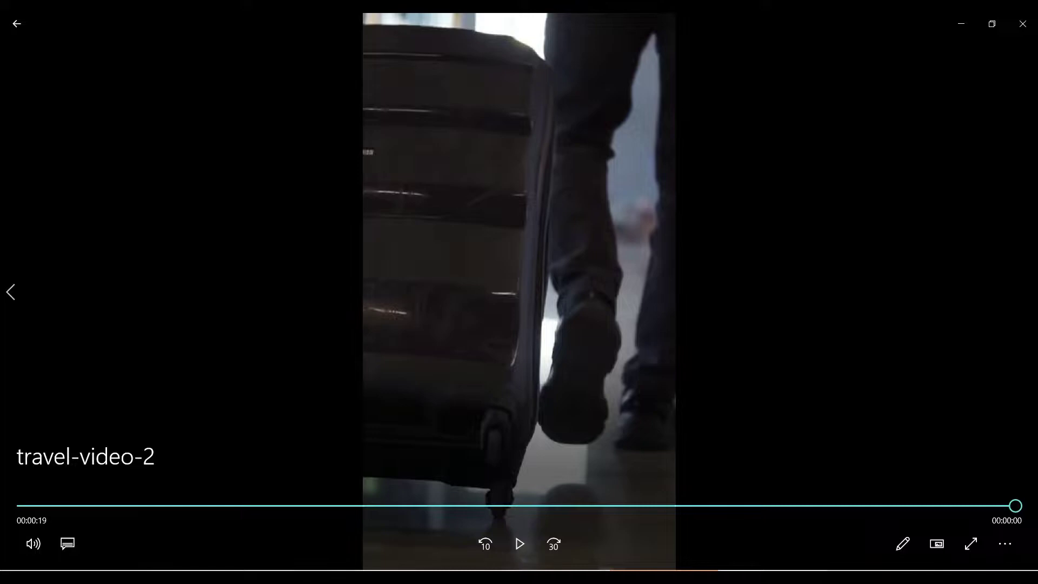
Close the exported video's player and examine the plan features and prices on FlexClip's pricing page in the browser.
{"action": "key", "text": "alt+F4"}
{"action": "left_click", "coordinate": [628, 220]}
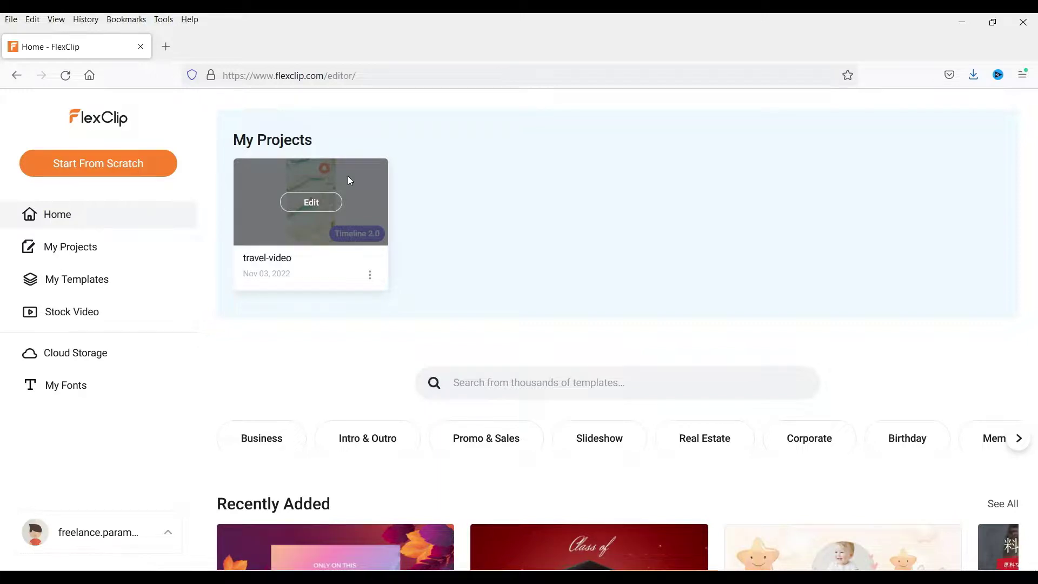
{"action": "key", "text": "alt+Tab"}
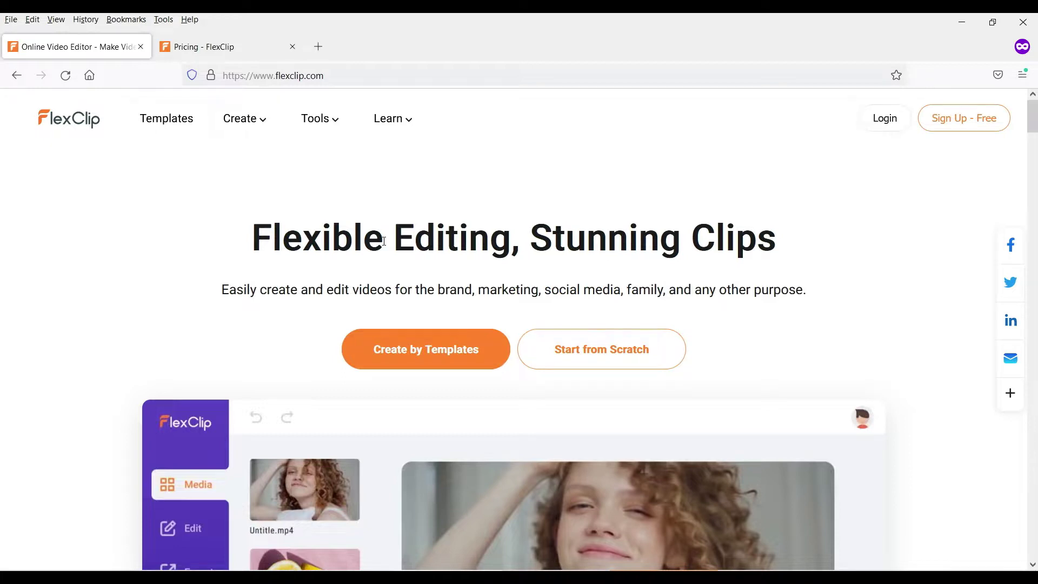
{"action": "key", "text": "ctrl+Tab"}
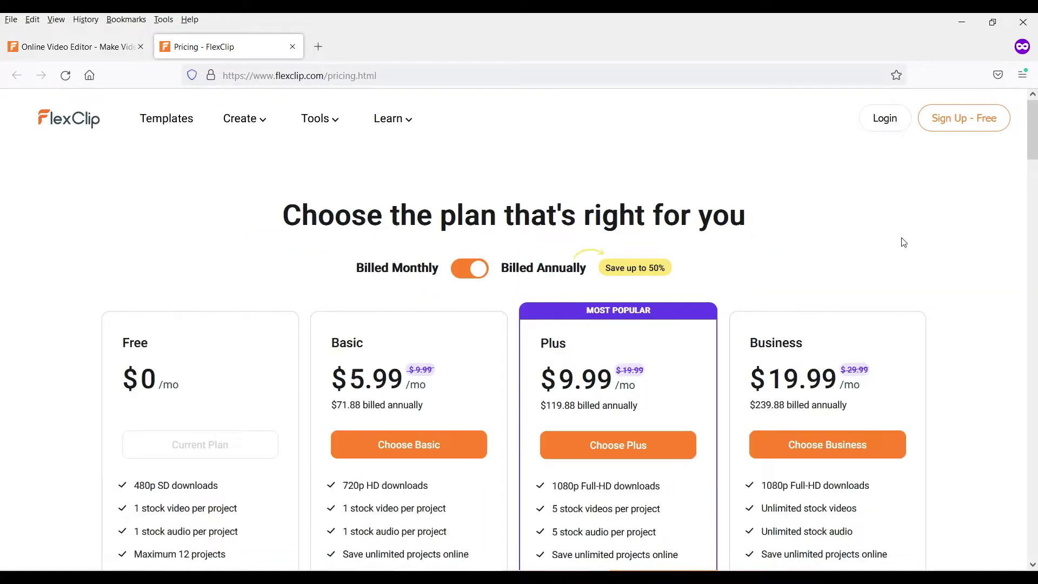
{"action": "scroll", "coordinate": [292, 245], "scroll_direction": "down", "scroll_amount": 3}
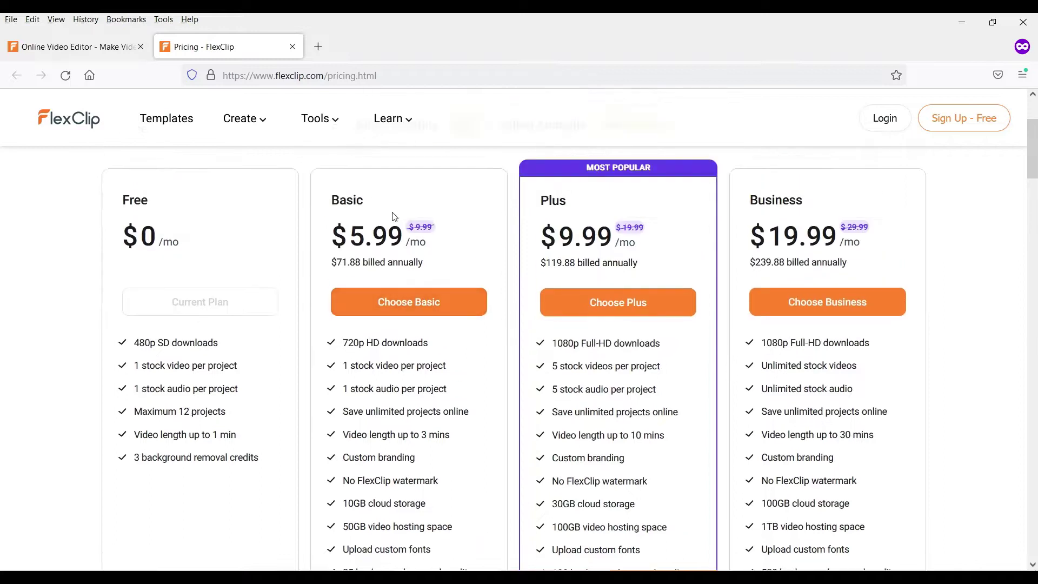